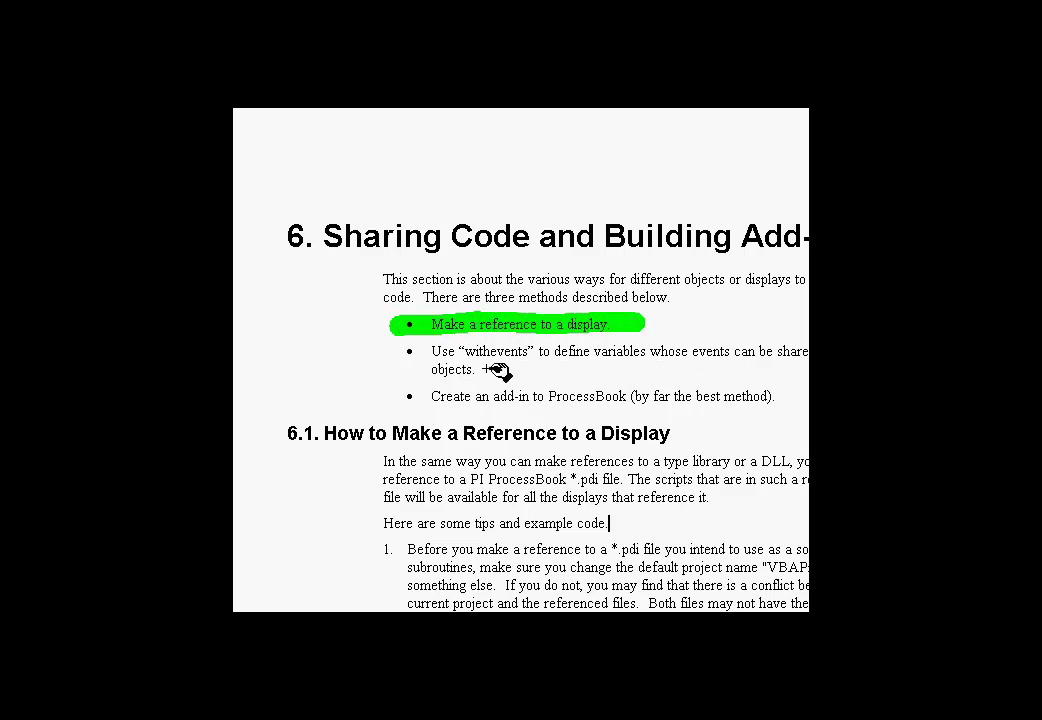
Step: Highlight the 'make a reference to a display' bullet in the code-sharing notes
drag(395, 353, 640, 353)
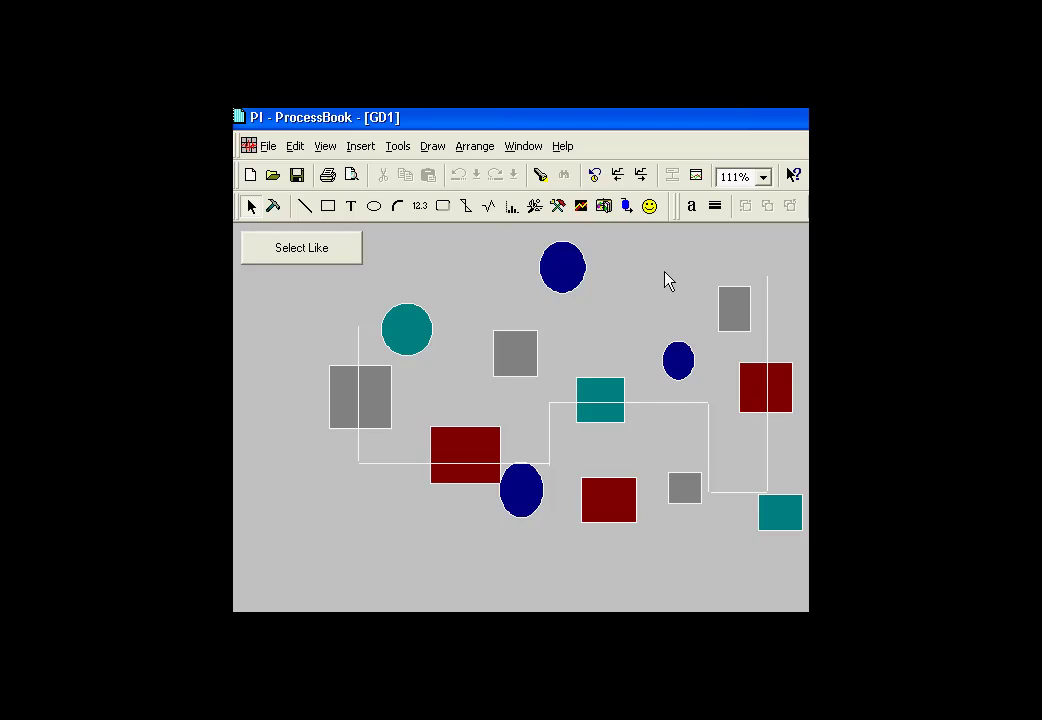
Step: Stay on the GD1 display and select the teal circle
click(527, 148)
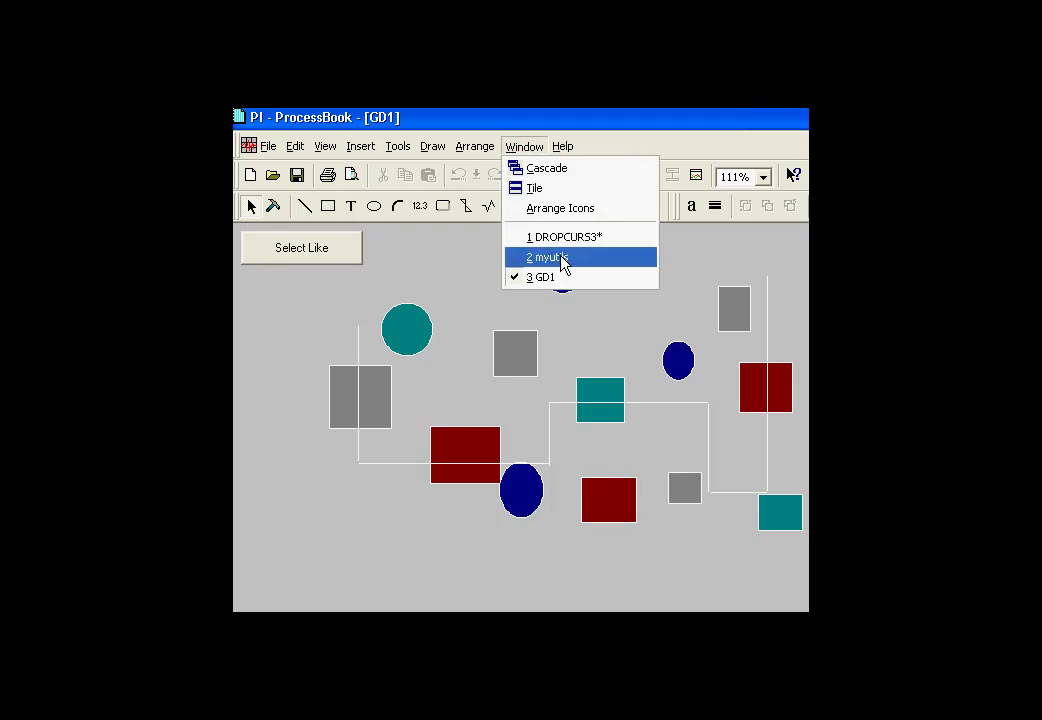
click(700, 257)
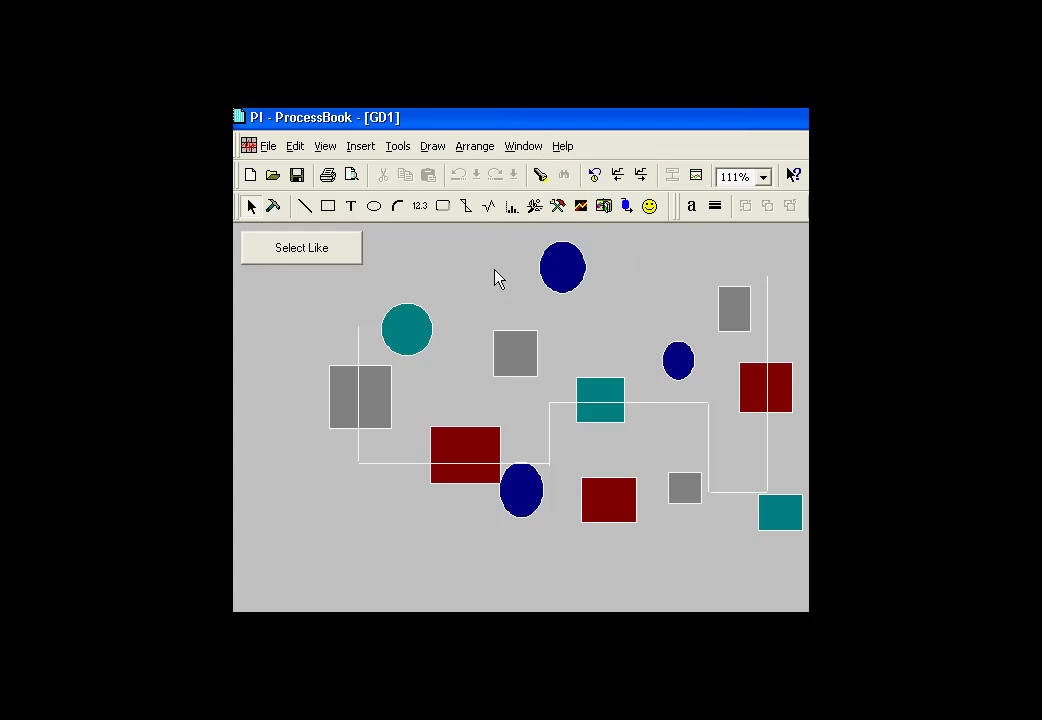
click(400, 330)
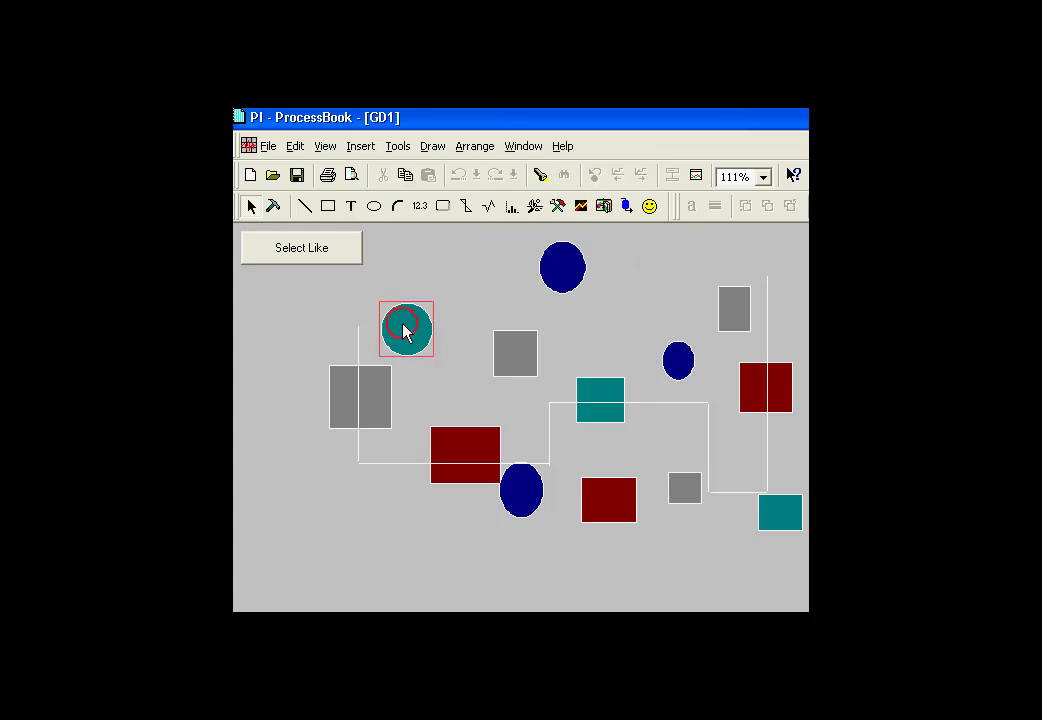
Step: Run the SelectLike macro from myutils.pdi to select all the circles
click(398, 148)
mouse_move(480, 295)
click(626, 298)
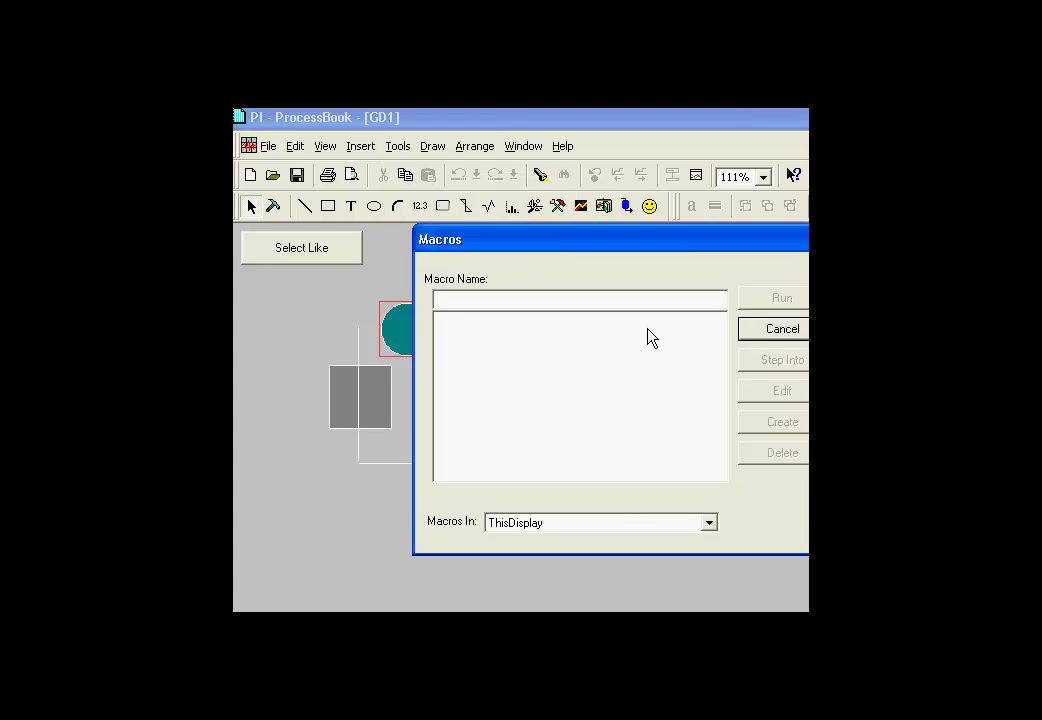
click(680, 528)
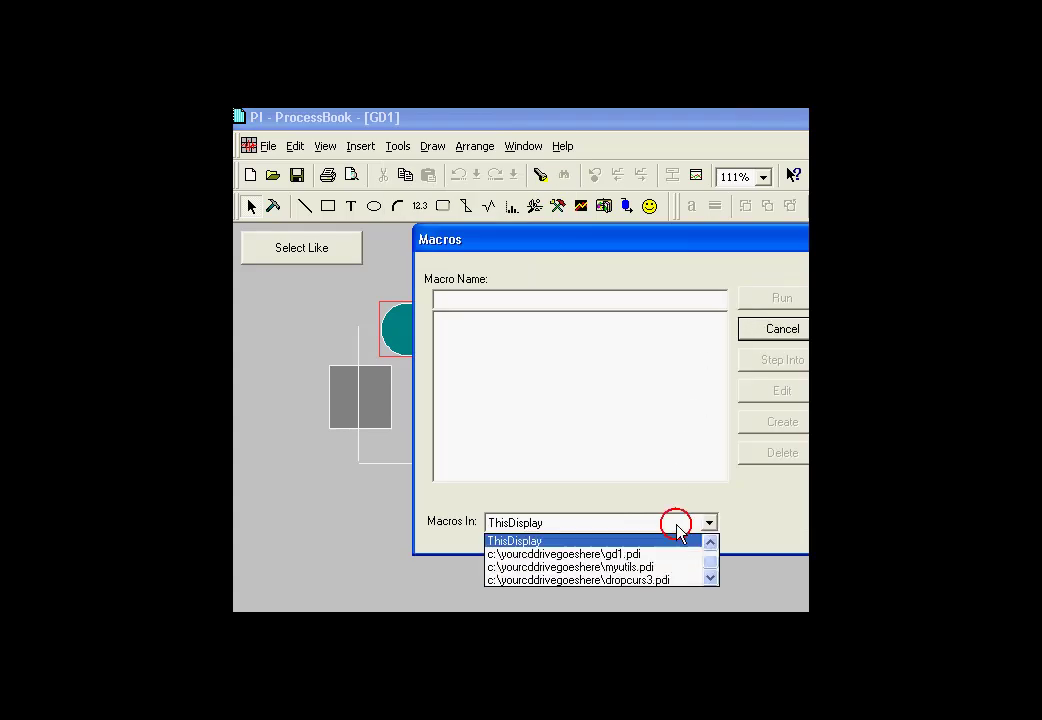
click(582, 568)
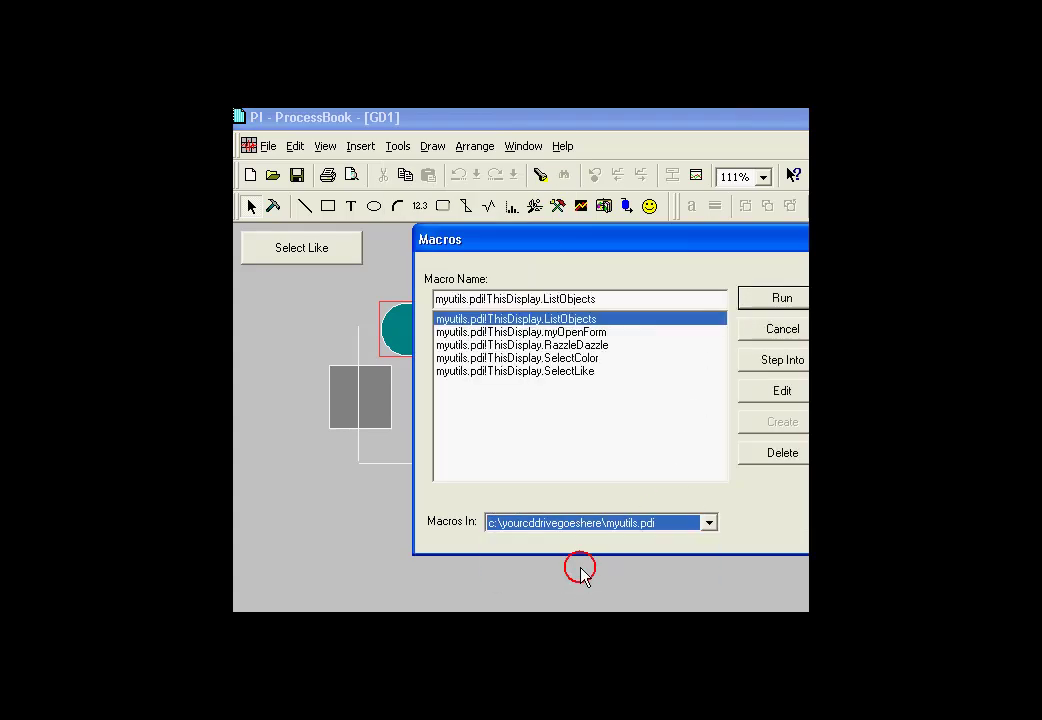
click(549, 371)
click(786, 300)
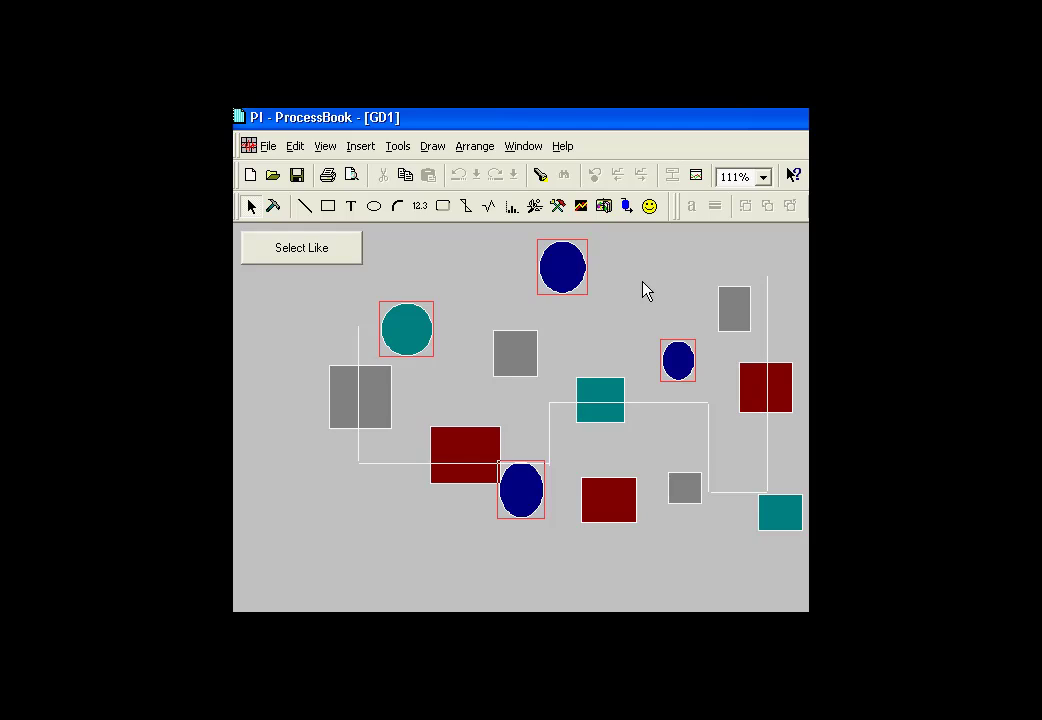
Step: Switch to DROPCURS3 and drop value cursors on the top-left and top-right trends
click(523, 146)
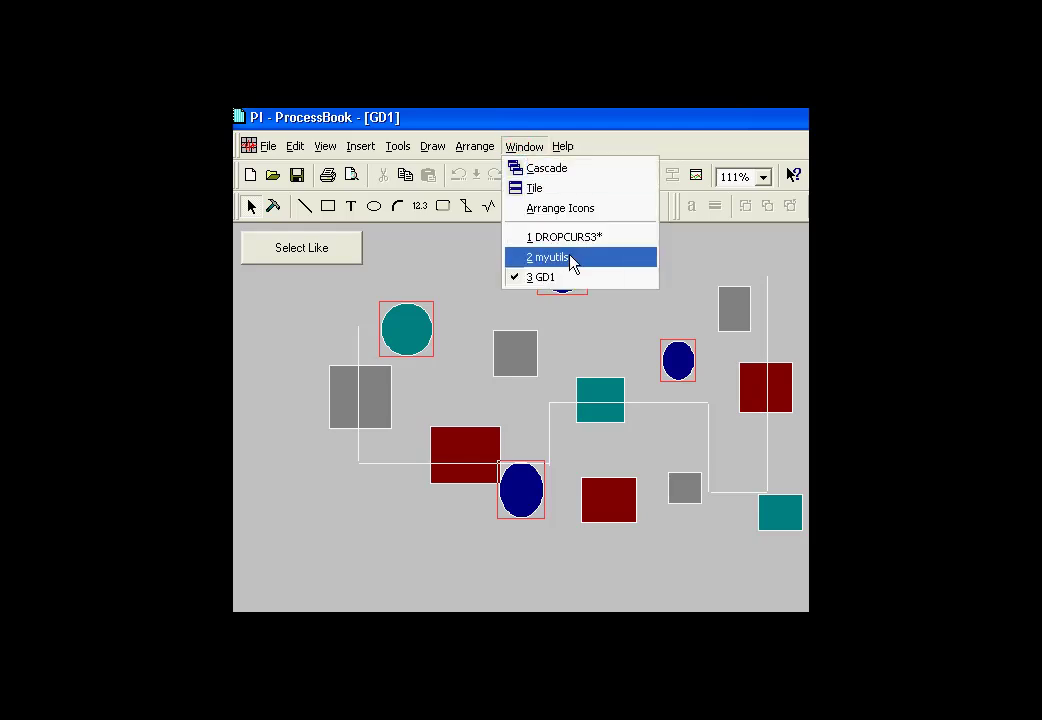
click(570, 239)
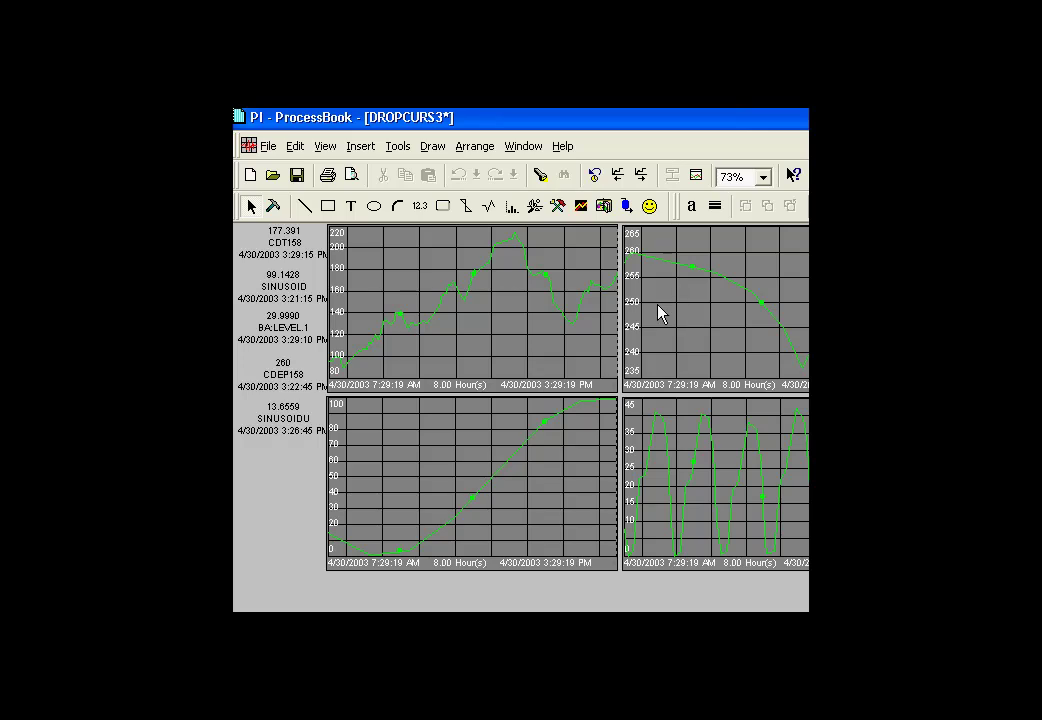
click(346, 294)
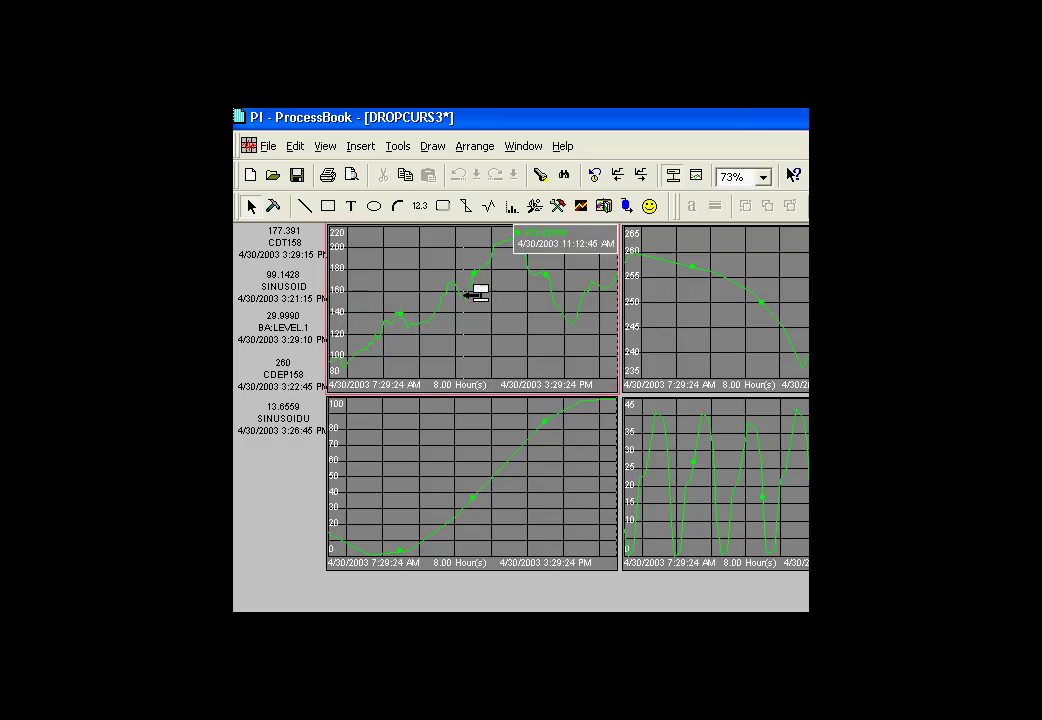
drag(346, 294, 463, 292)
drag(624, 333, 736, 370)
click(672, 474)
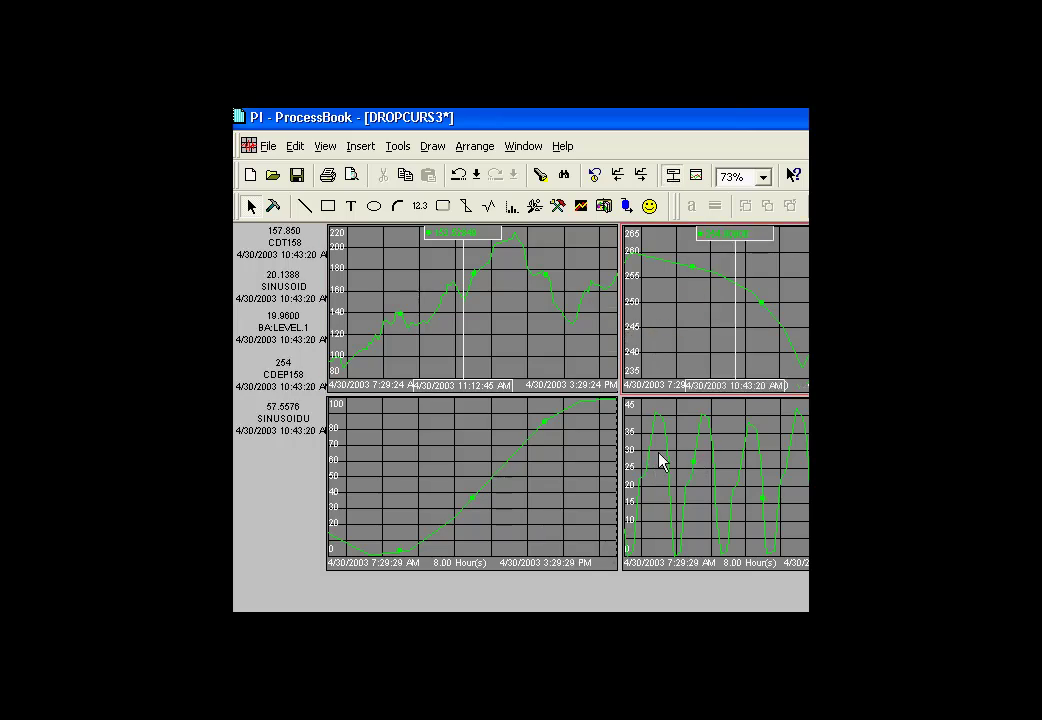
Step: Drop cursors on the bottom-right and bottom-left trends, shifting the top-left cursor earlier
drag(634, 437, 706, 438)
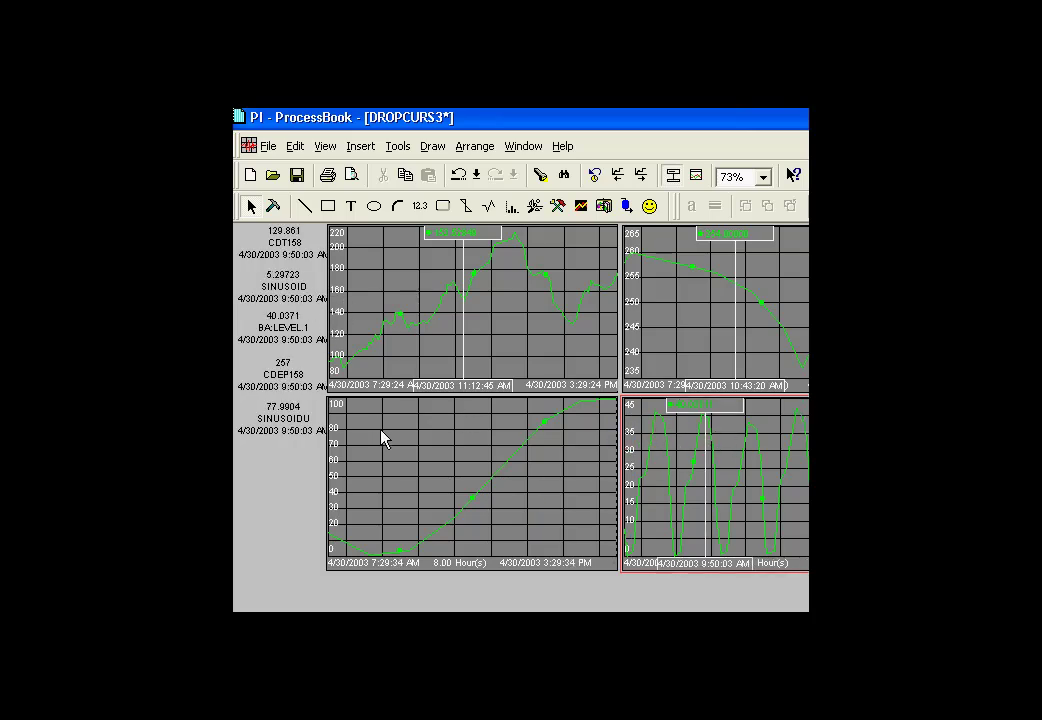
drag(463, 346, 405, 340)
click(345, 453)
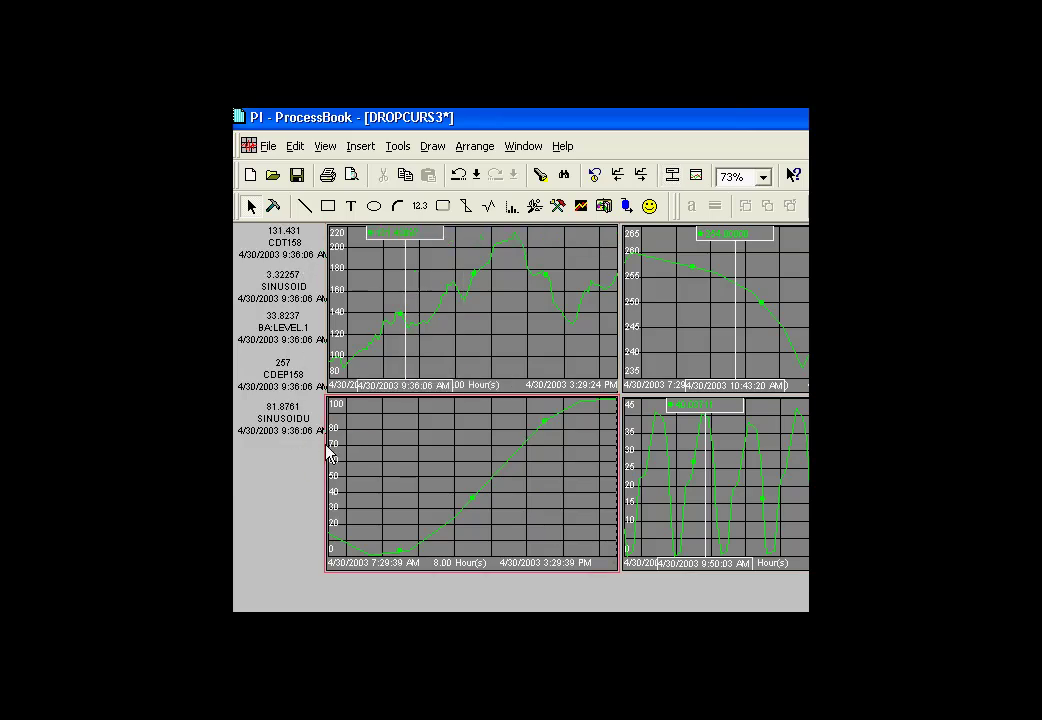
drag(344, 440, 452, 451)
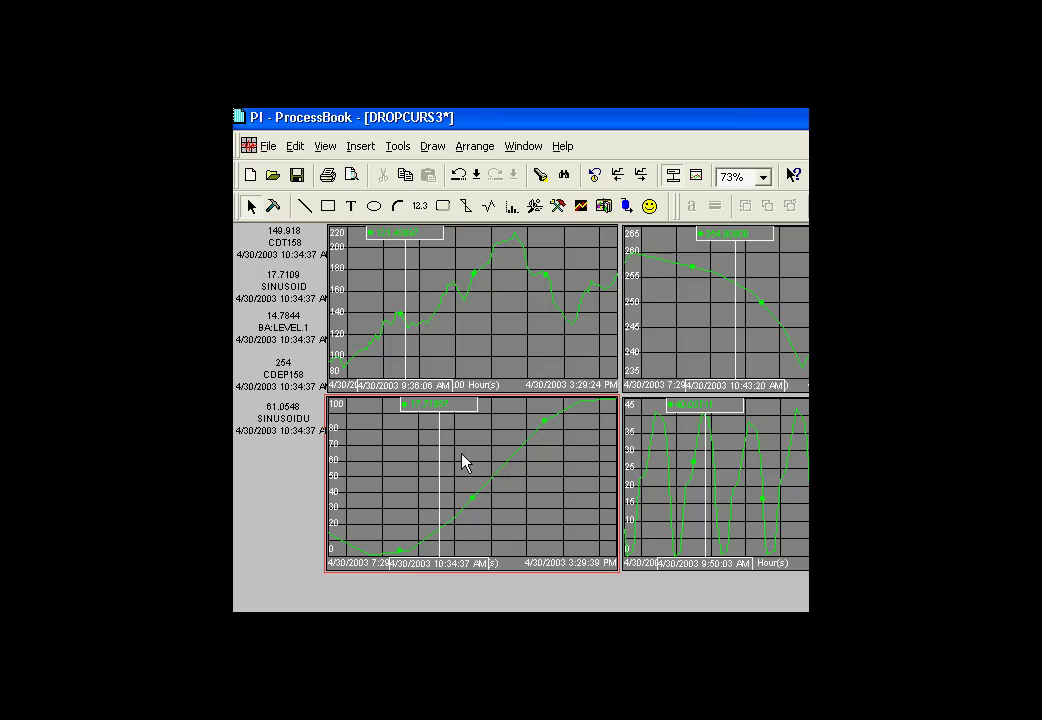
Step: Set the trends' end date to April 29 using the calendar form
click(278, 481)
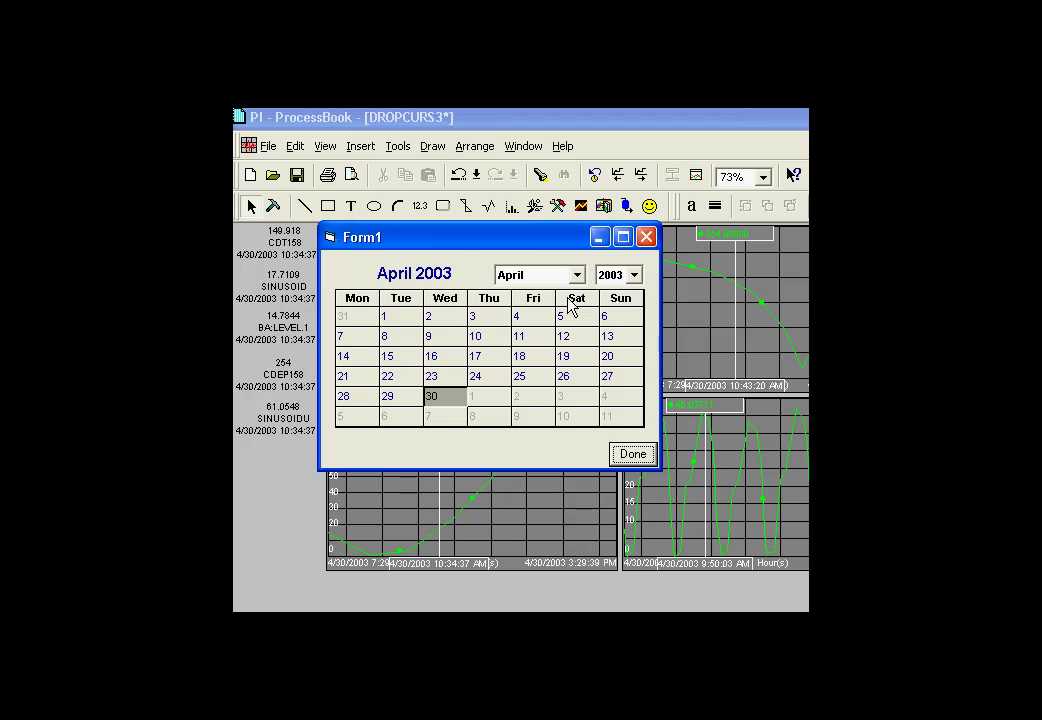
click(398, 377)
click(398, 398)
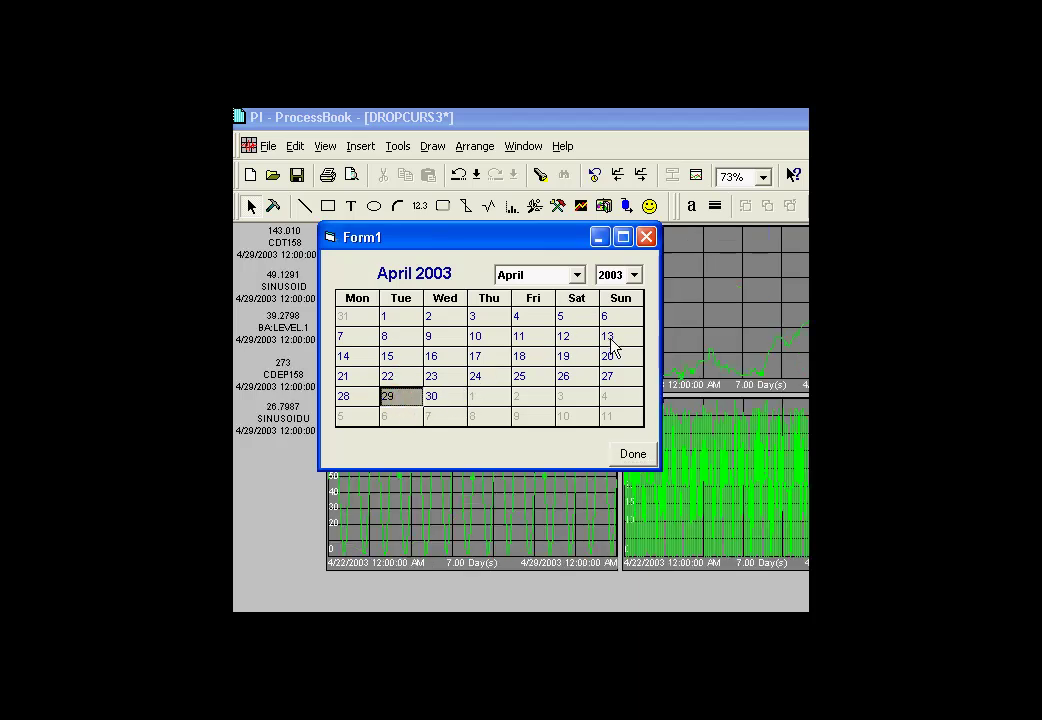
click(645, 237)
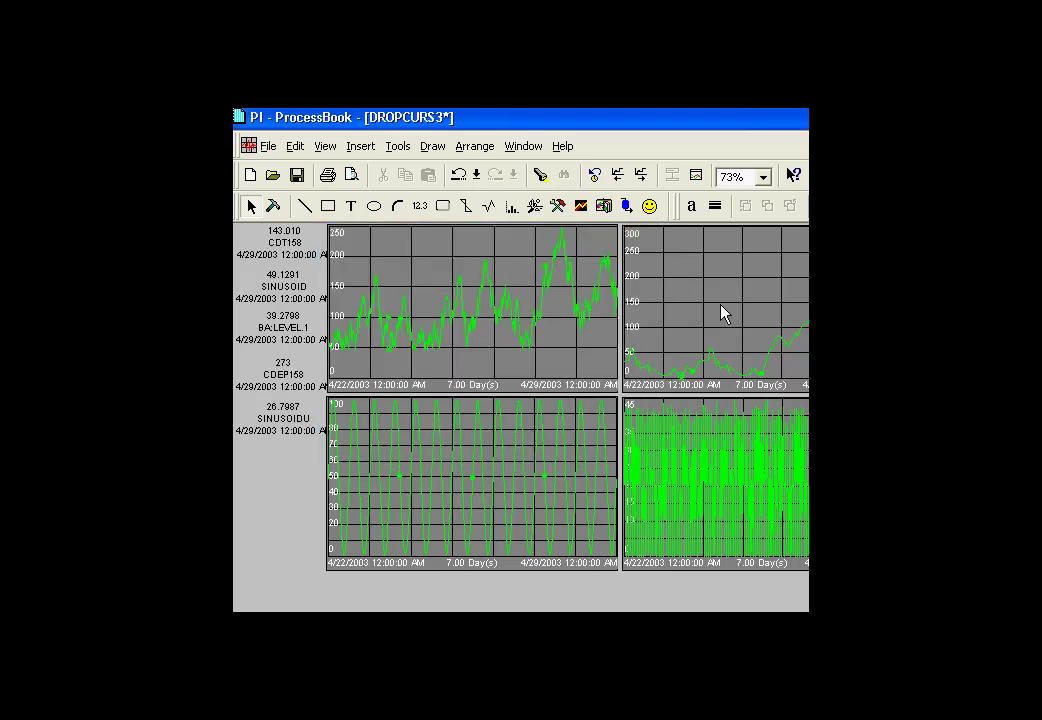
Step: Switch to the myutils display and close its calendar form
click(527, 149)
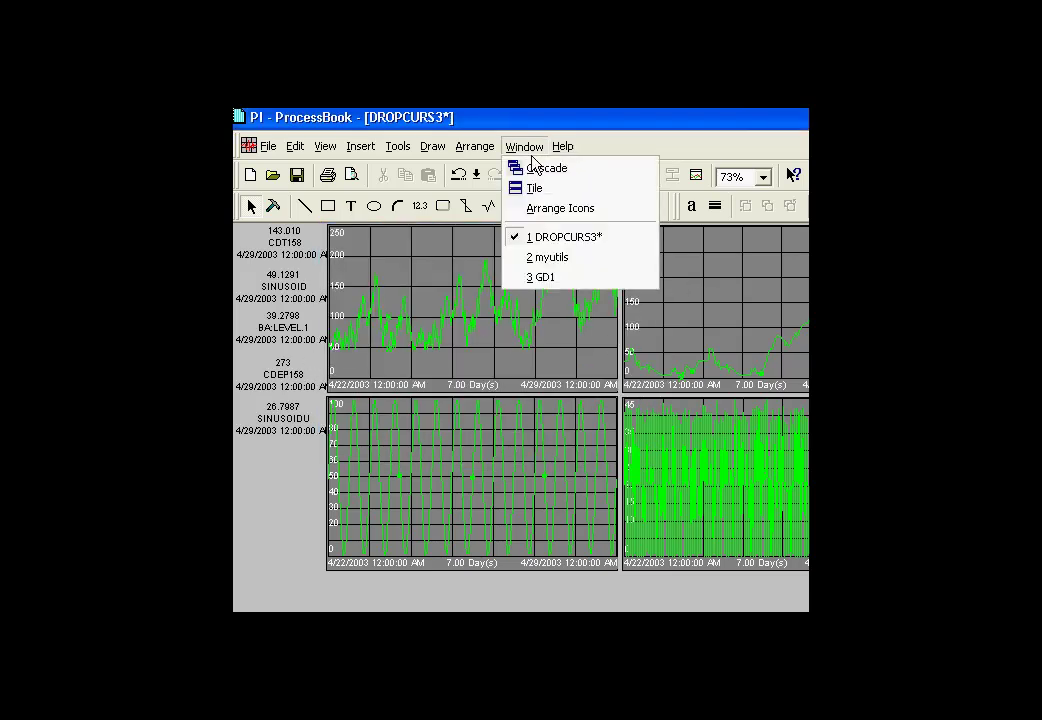
click(546, 259)
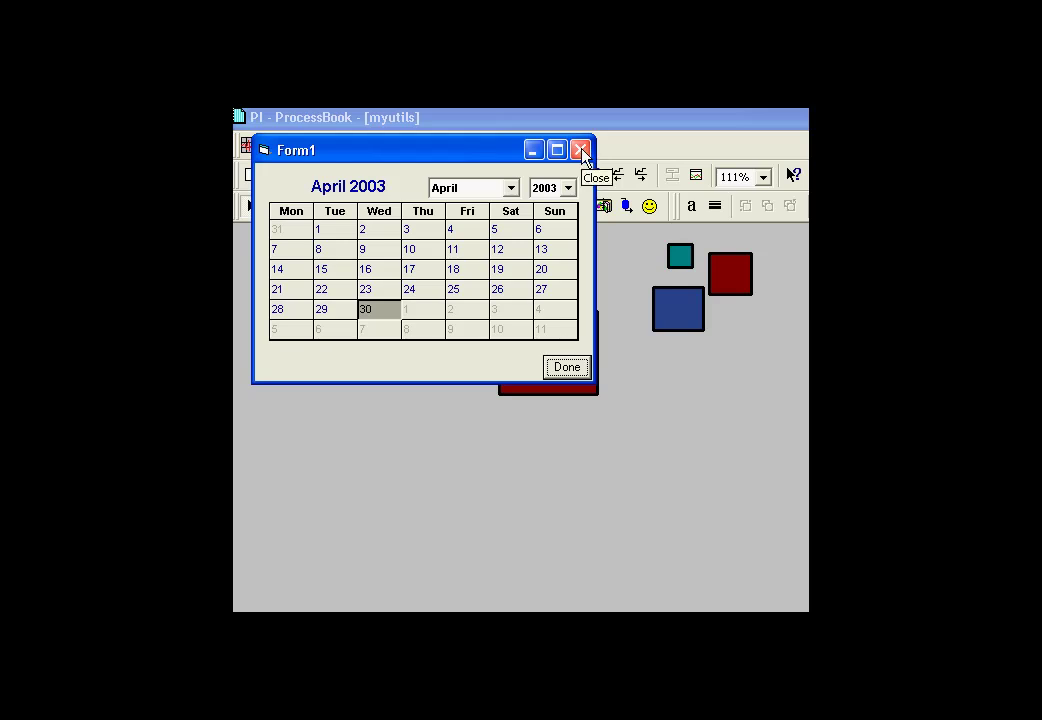
click(581, 151)
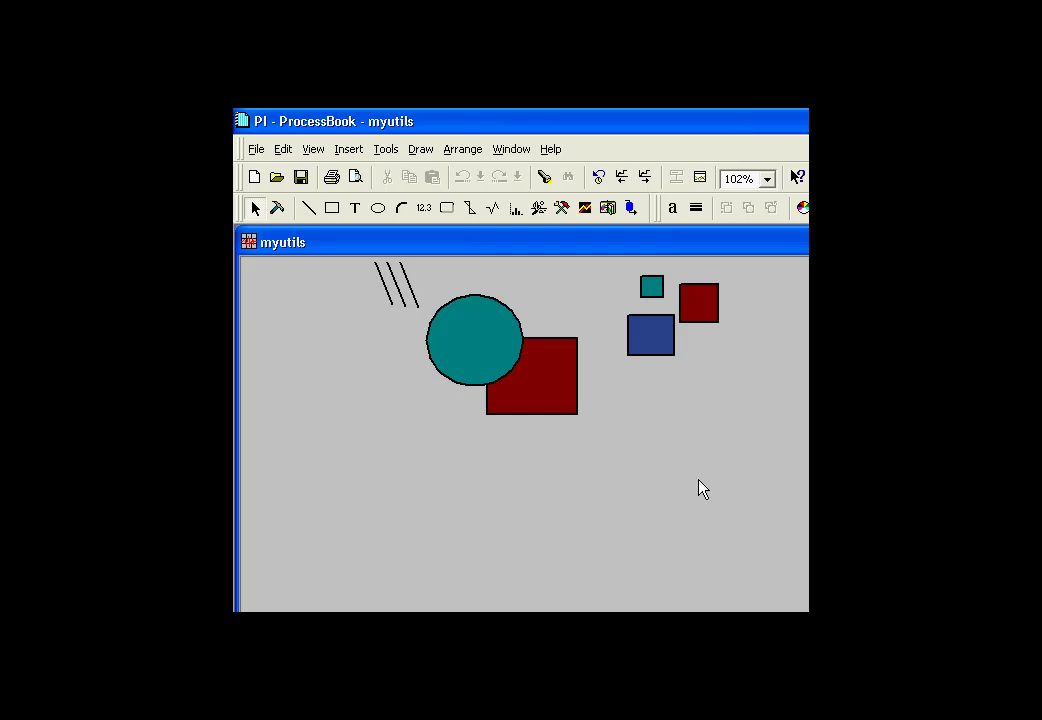
Step: Enter build mode and select the small teal square on myutils
click(655, 293)
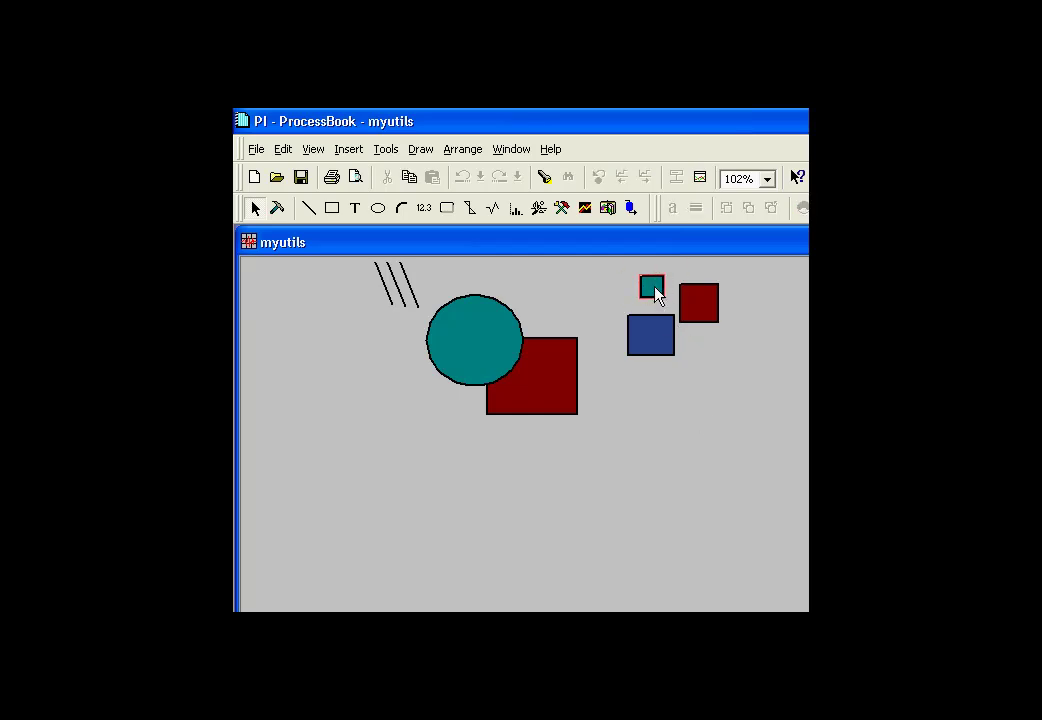
click(277, 207)
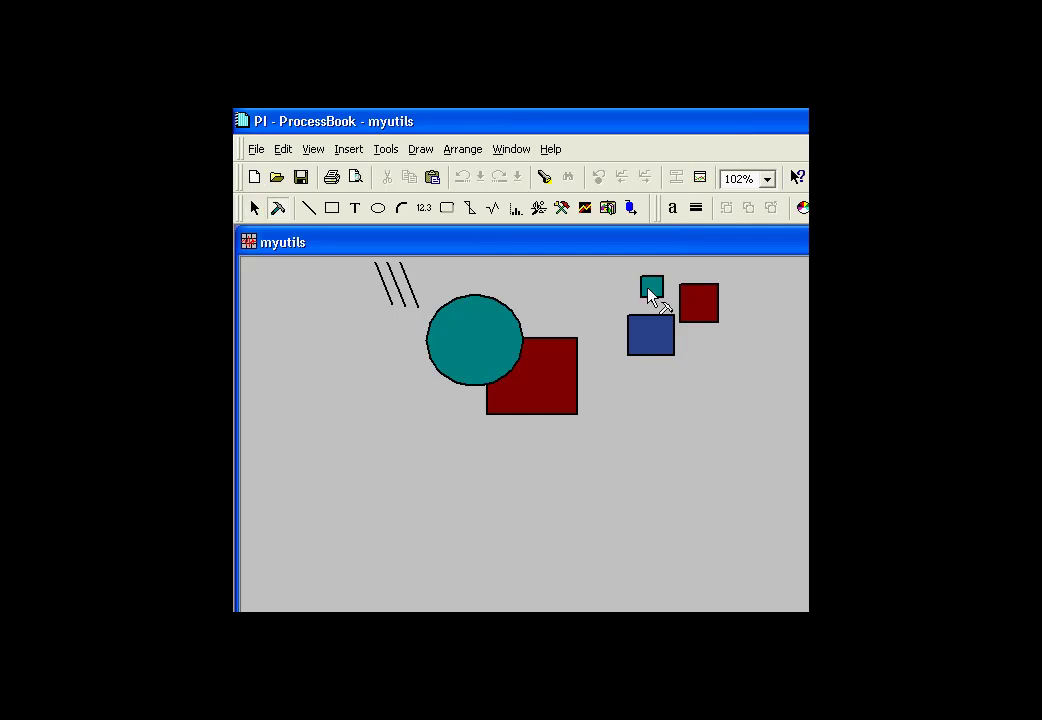
click(648, 289)
Step: Run SelectLike to select the matching squares, then open Main Column Bottom
click(381, 153)
click(603, 299)
click(502, 376)
click(762, 303)
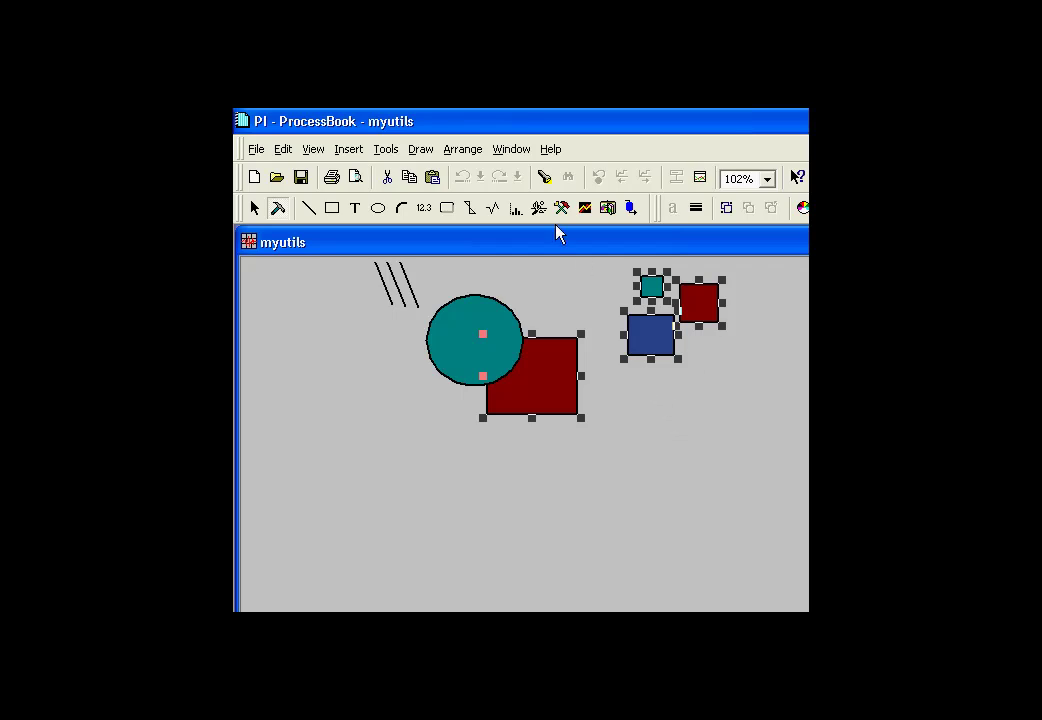
click(512, 150)
click(546, 283)
Step: Test selecting the Fat Oil and Steam polylines, then clear the selection
click(567, 278)
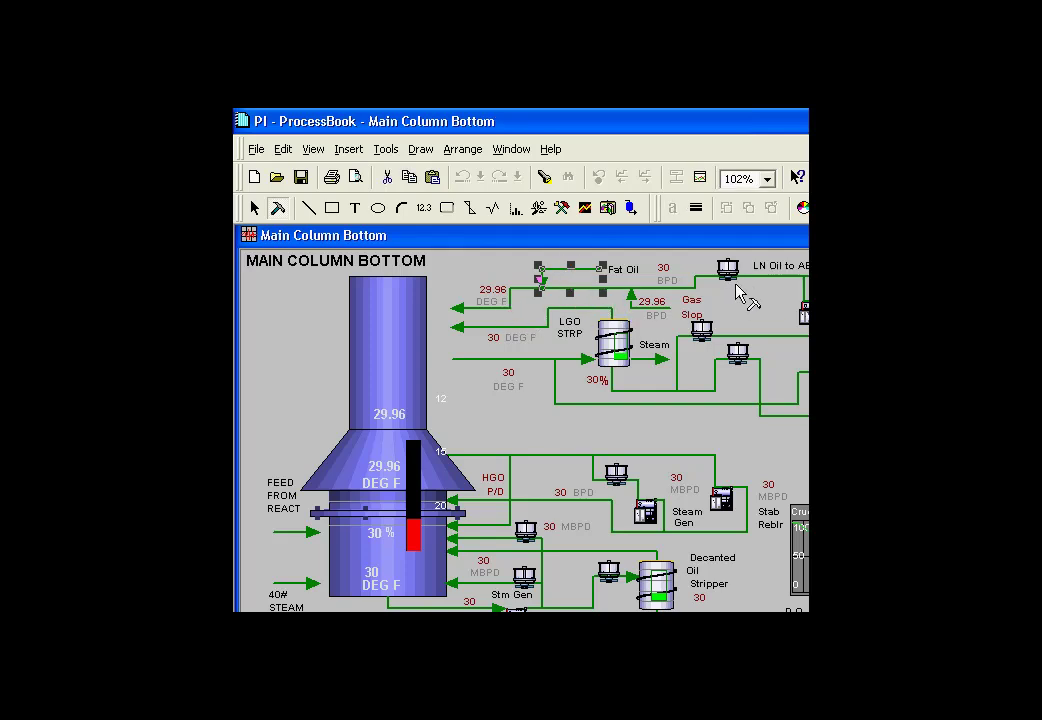
shift+click(690, 288)
shift+click(750, 355)
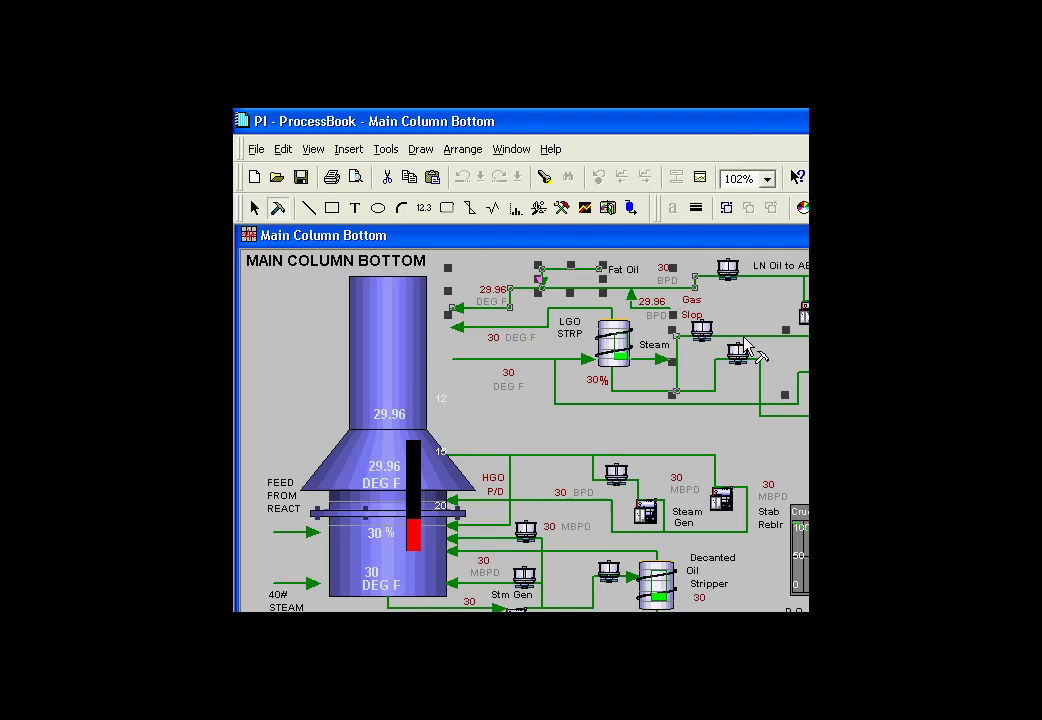
shift+click(520, 359)
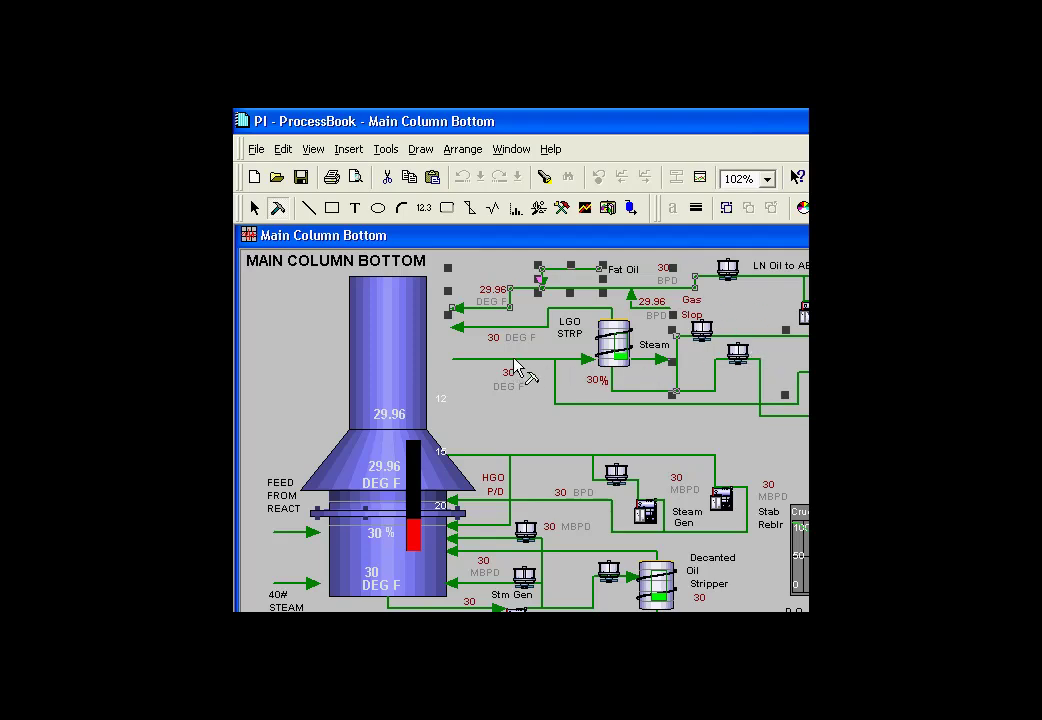
click(592, 402)
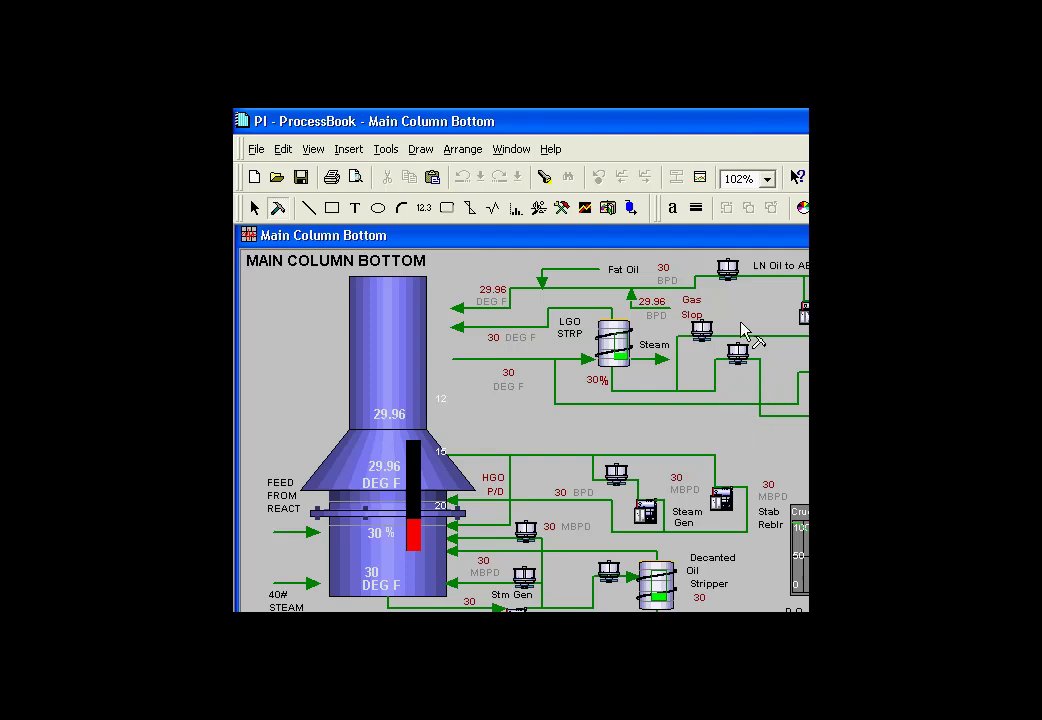
Step: Select the 29.96 DEG F value as the sample object after trying other values
click(498, 292)
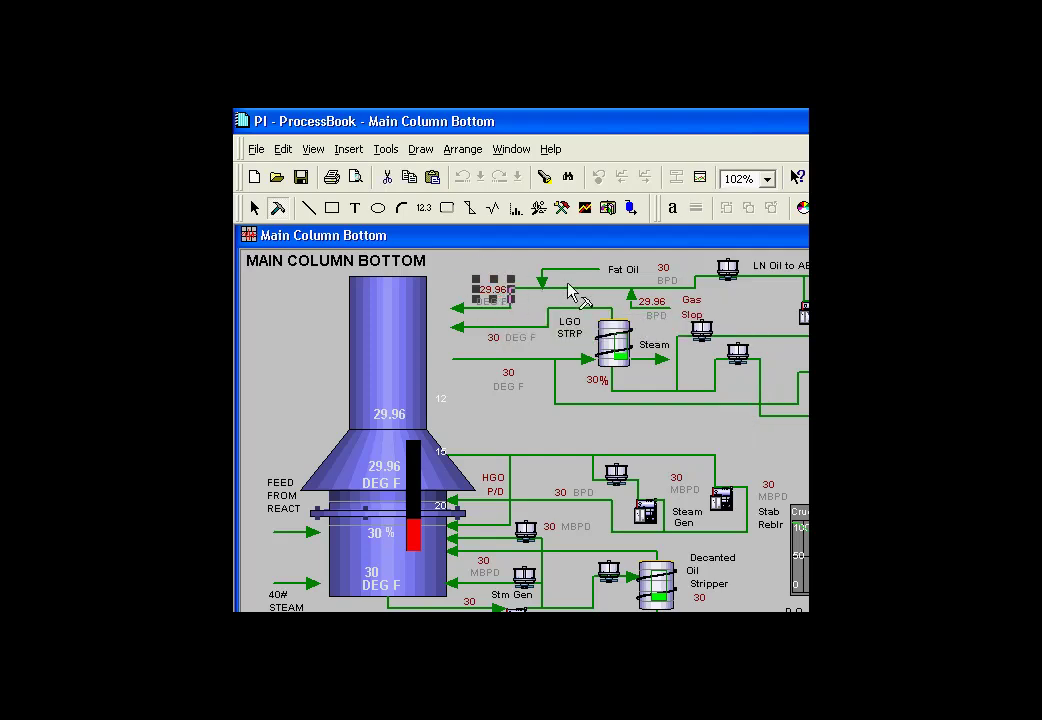
shift+click(663, 266)
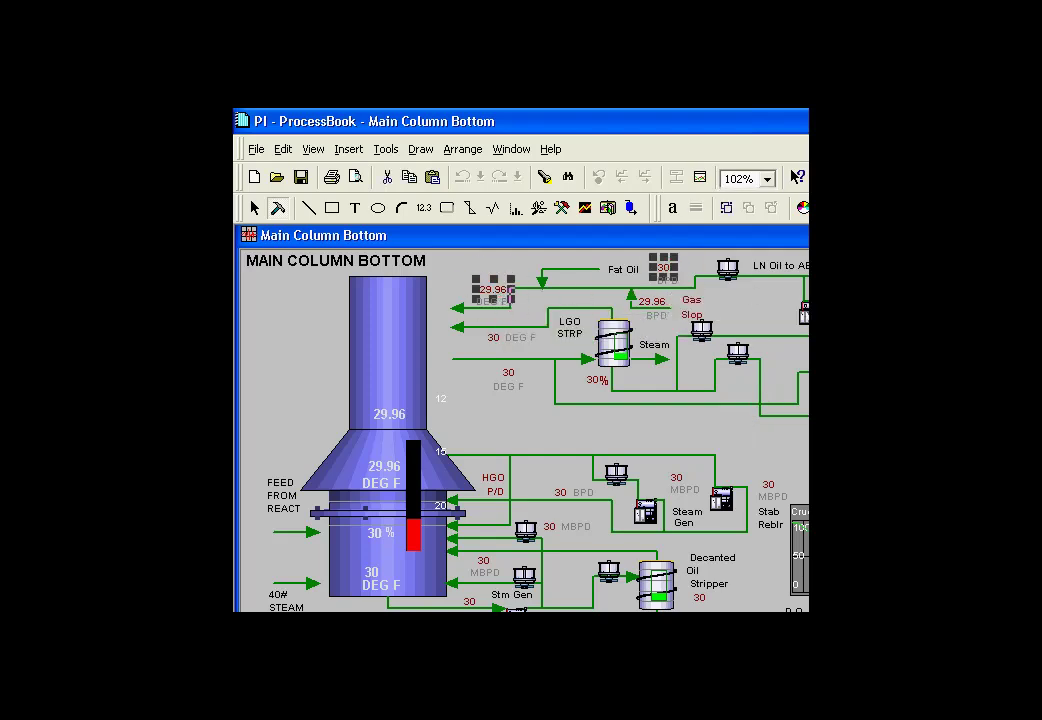
click(718, 317)
click(497, 295)
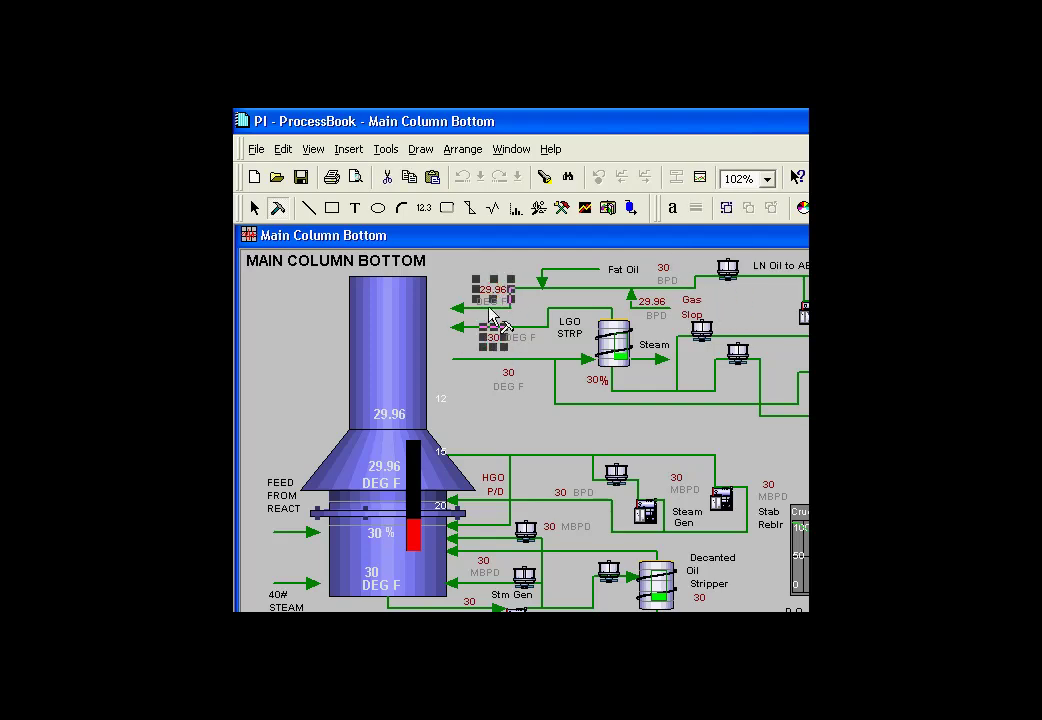
click(465, 272)
click(492, 290)
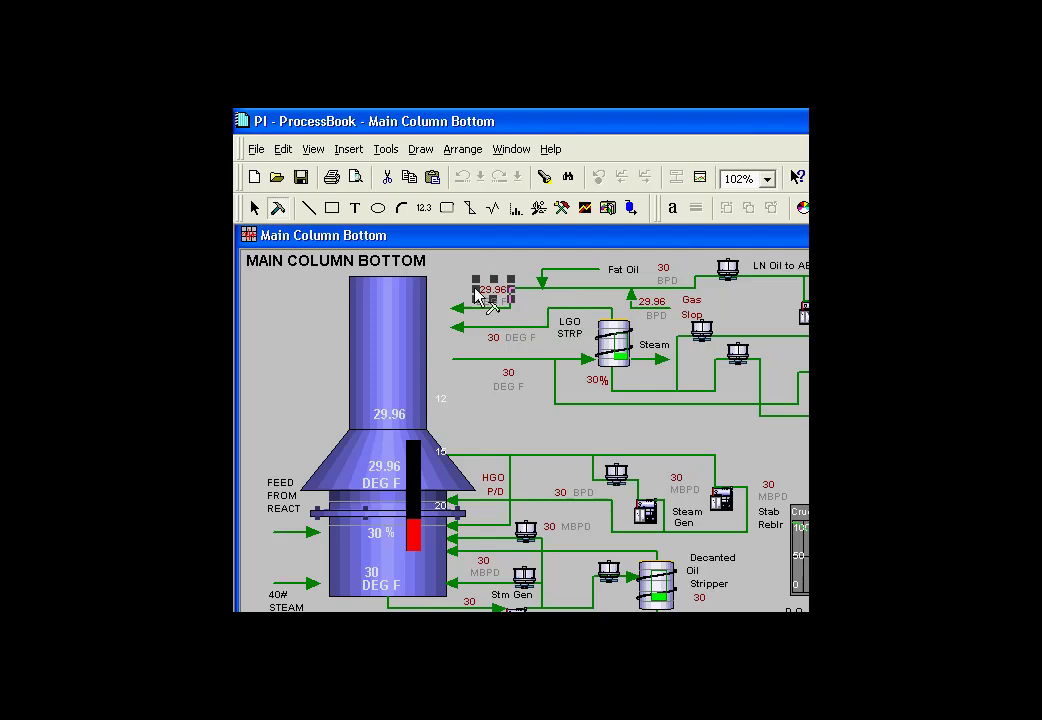
click(386, 152)
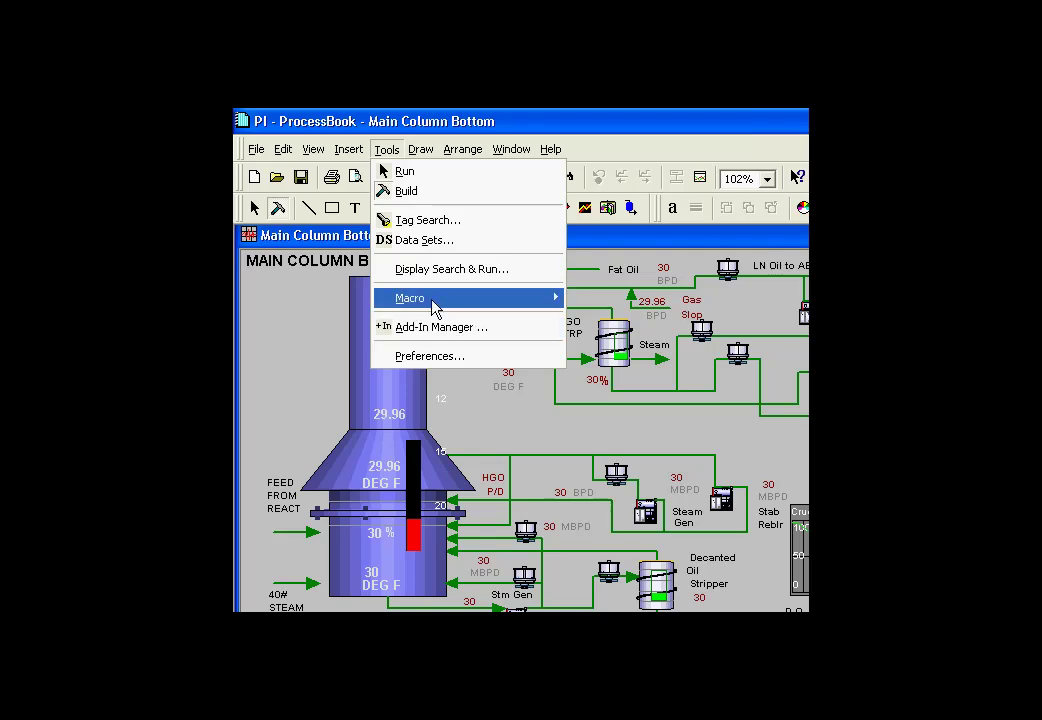
Step: Run SelectLike from All Open Displays to select every similar value
mouse_move(420, 298)
click(595, 298)
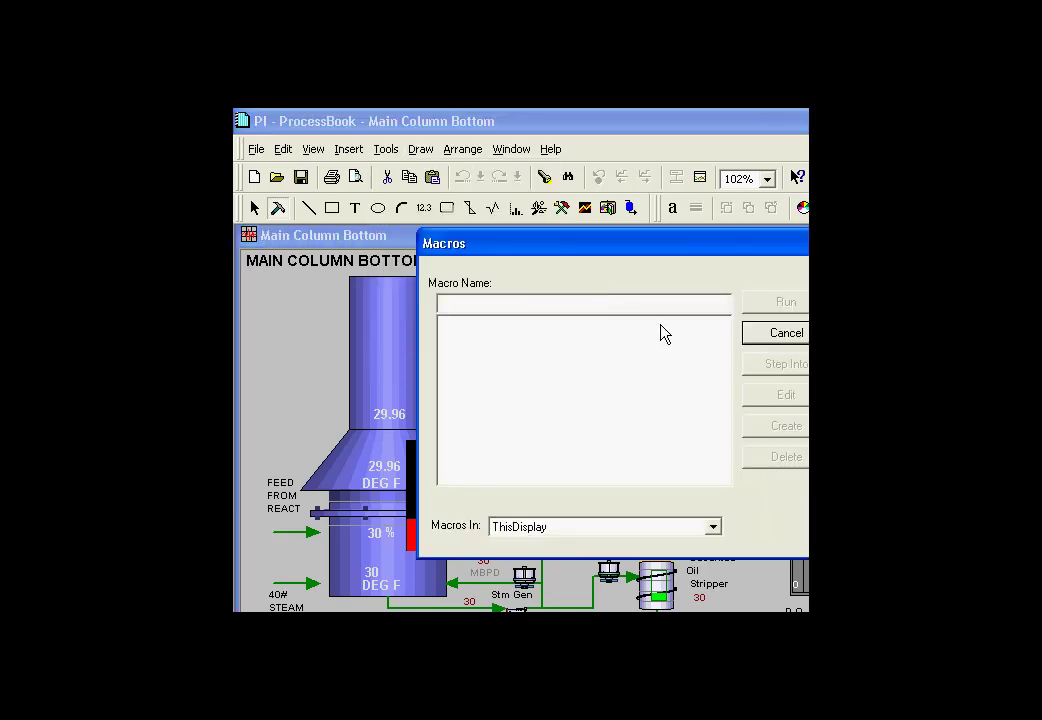
click(714, 528)
click(576, 545)
click(562, 376)
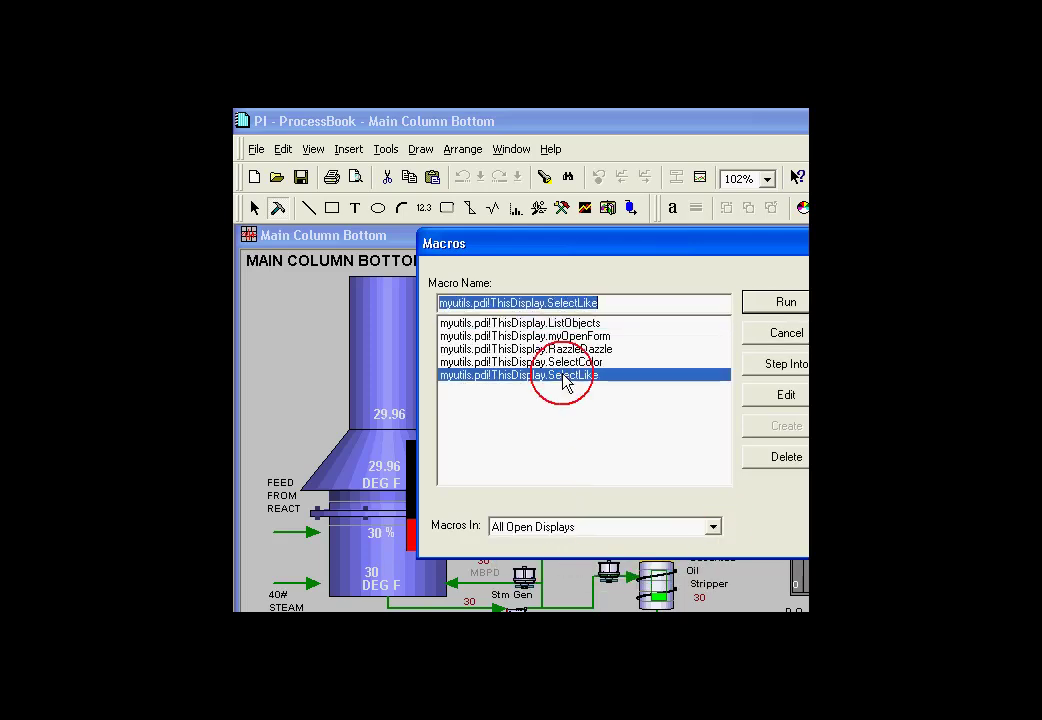
click(766, 302)
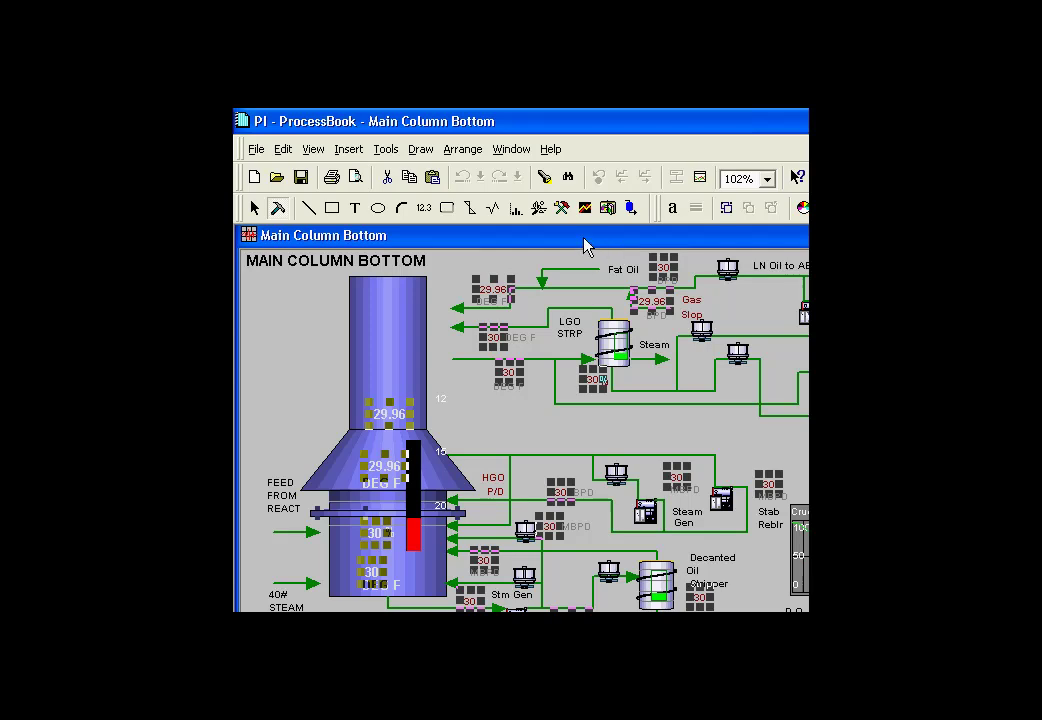
Step: Switch to the myutils display and deselect all shapes
click(511, 149)
click(531, 241)
click(687, 411)
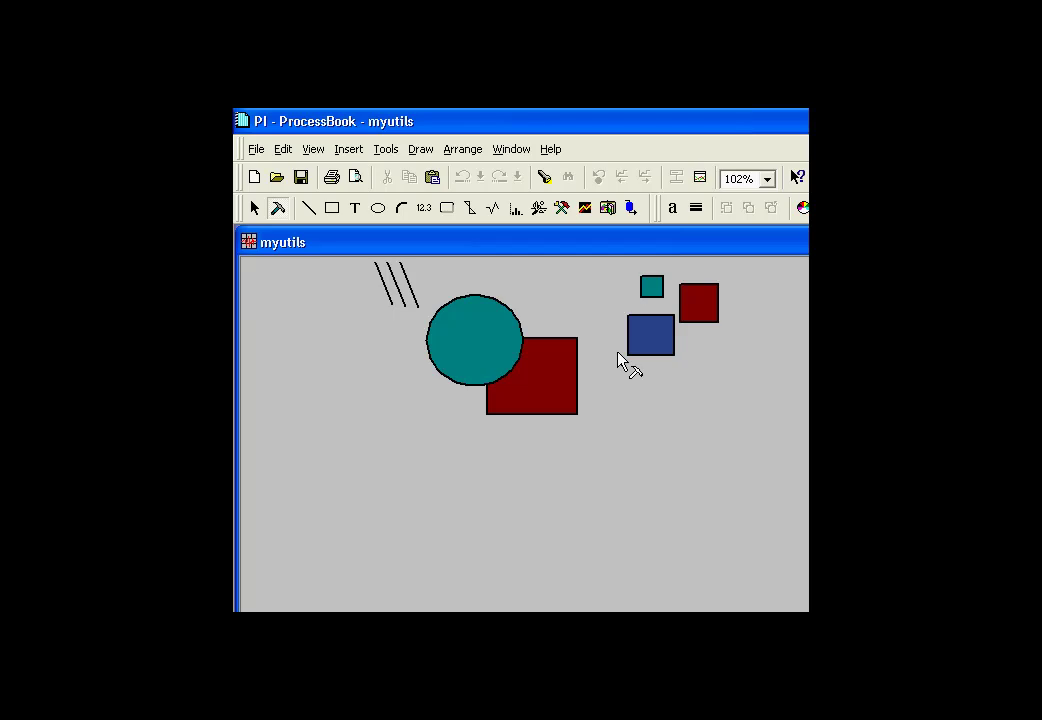
Step: Open the VB Editor with Alt+F11, widen Project Explorer, and expand VBAProject beside Util1
key(alt+F11)
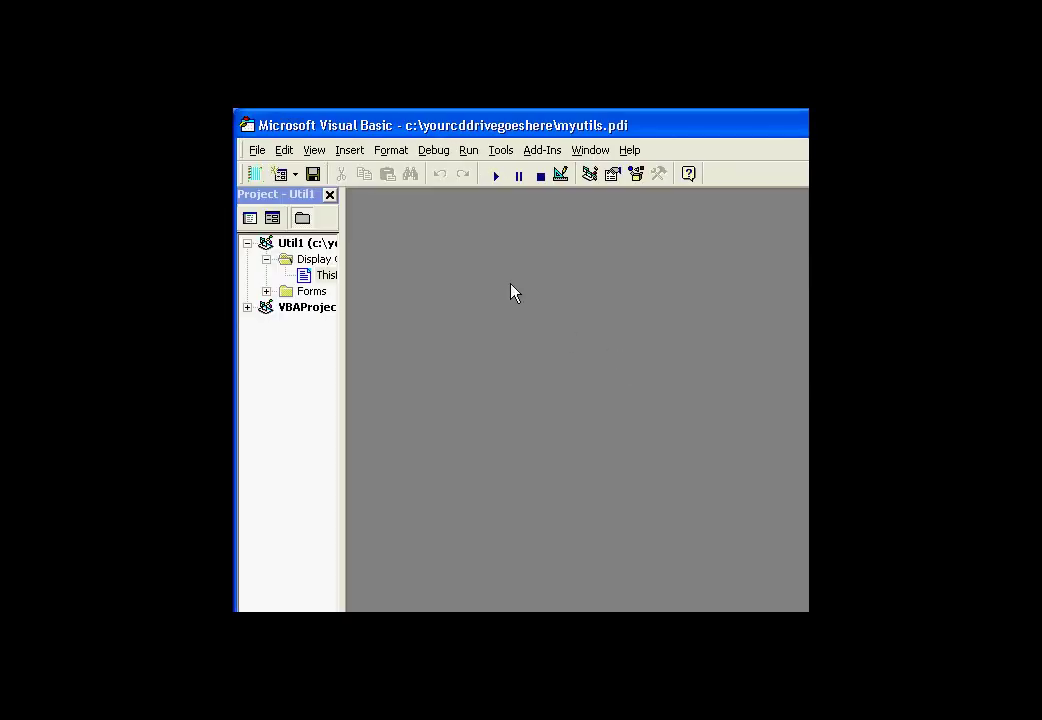
drag(339, 272, 437, 298)
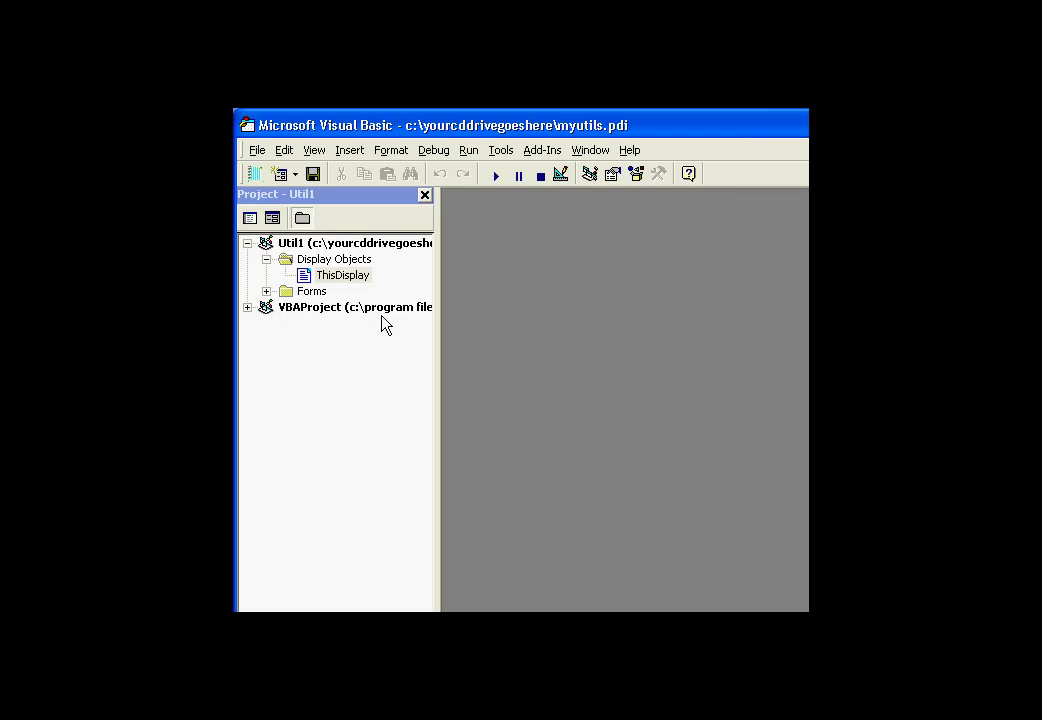
click(247, 308)
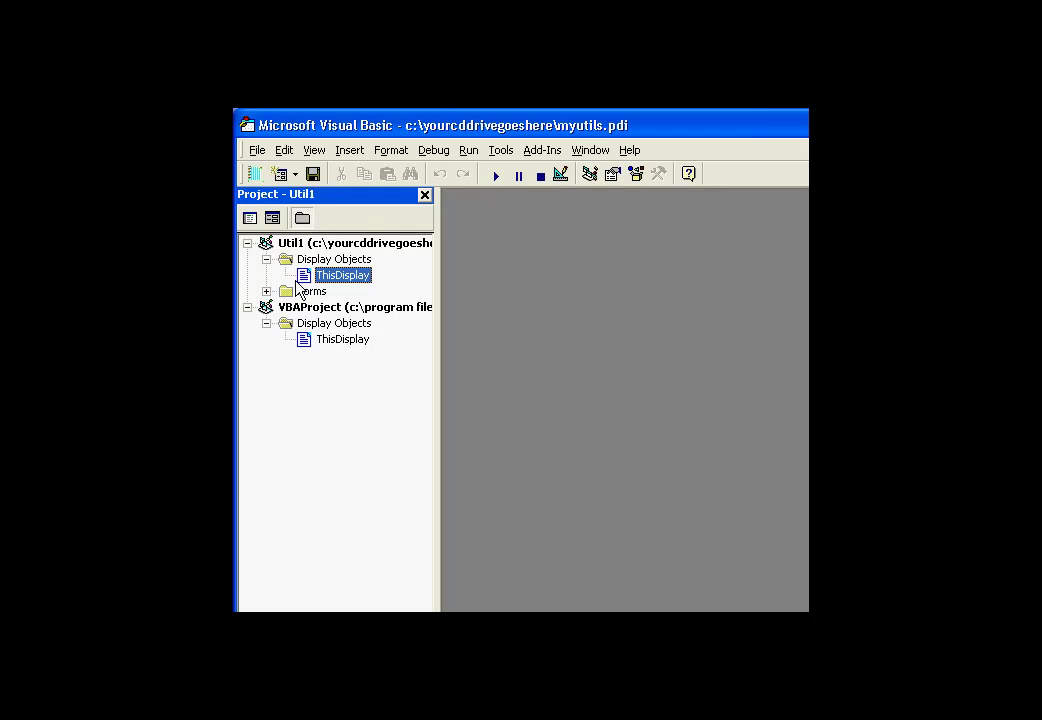
click(318, 308)
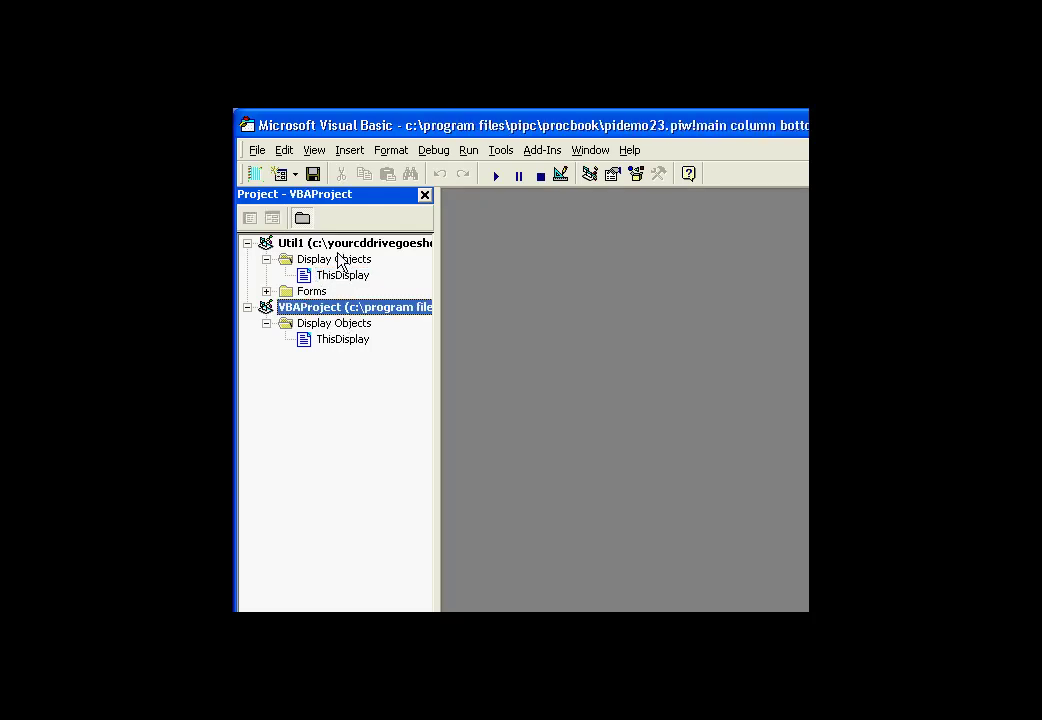
click(335, 245)
drag(436, 283, 487, 291)
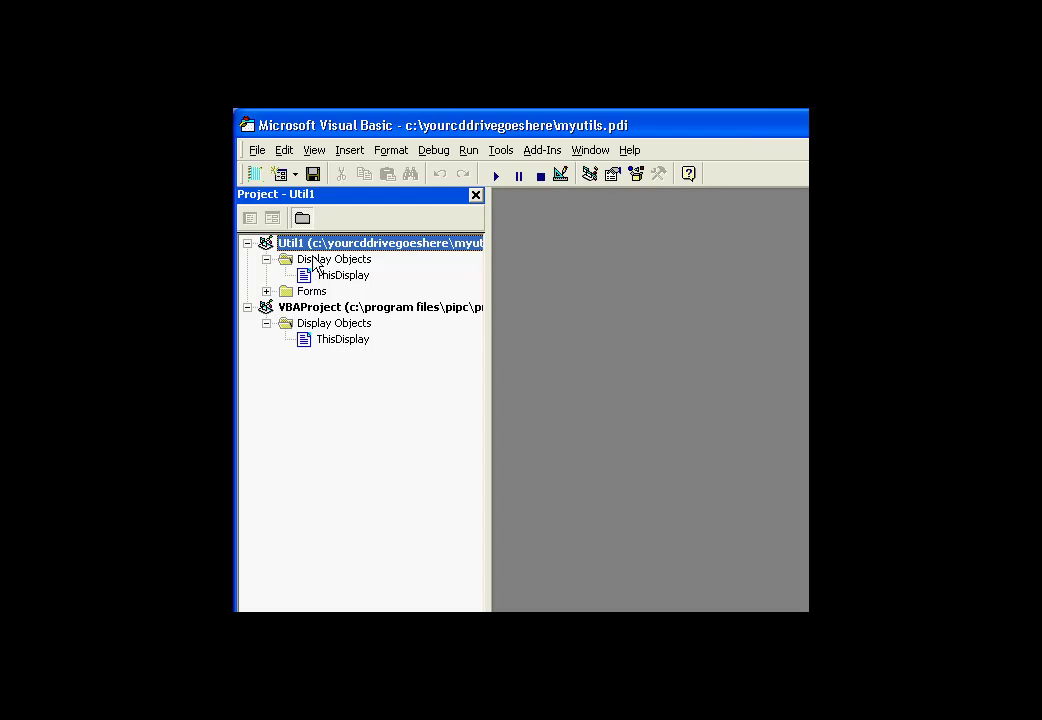
click(314, 309)
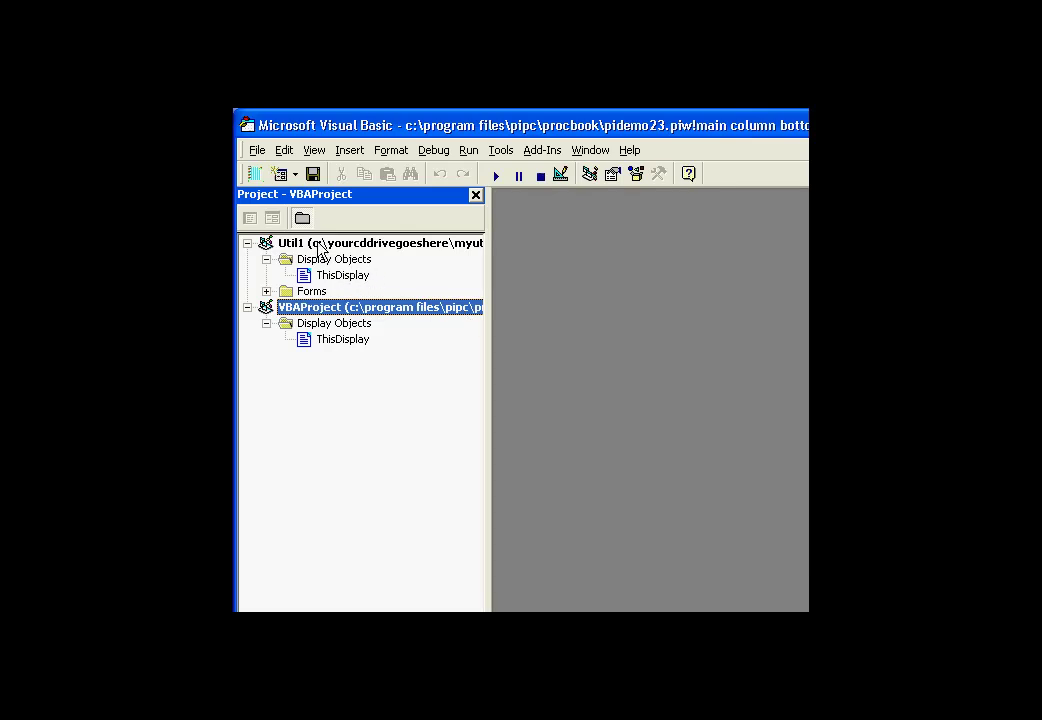
Step: Open the ThisDisplay code of the Util1 project
click(317, 247)
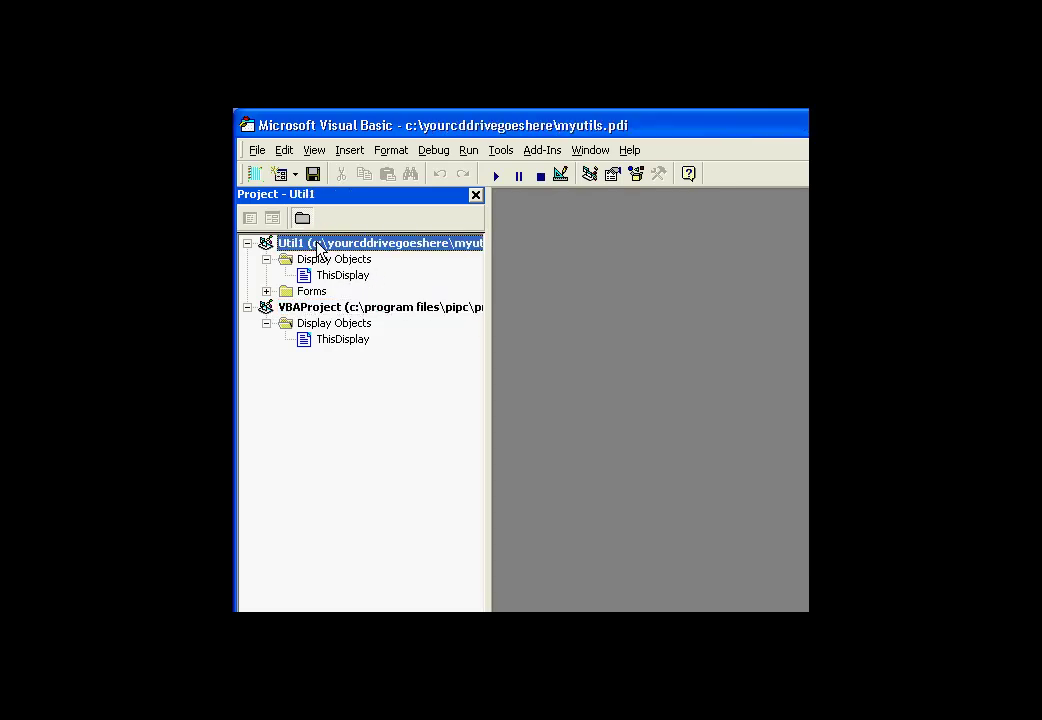
double_click(414, 279)
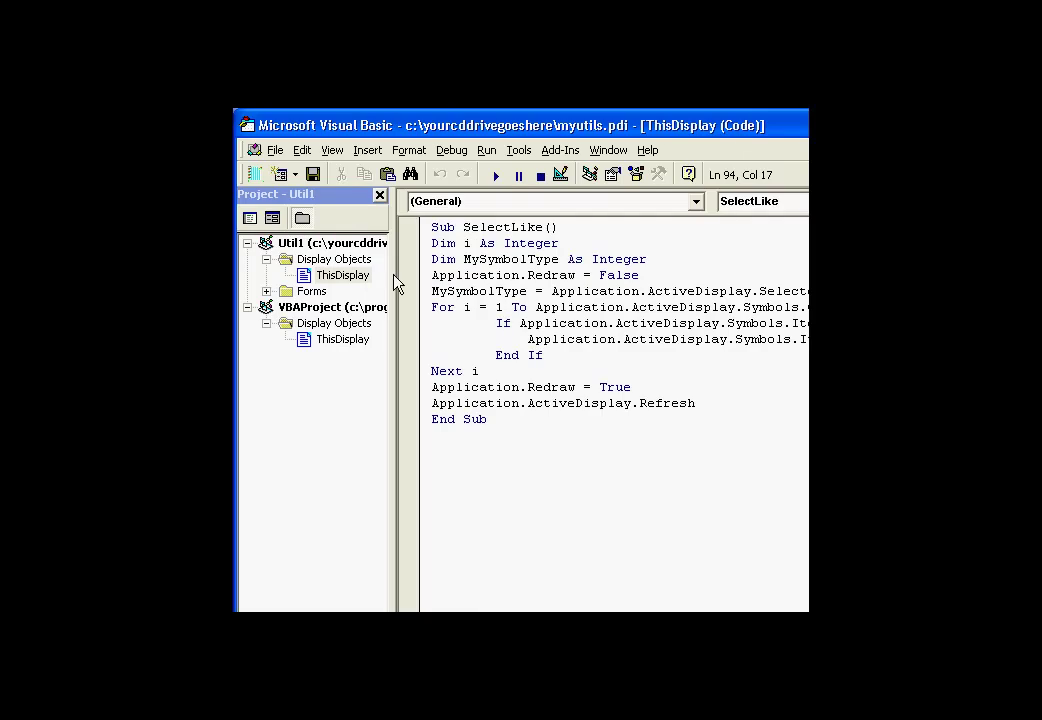
click(290, 243)
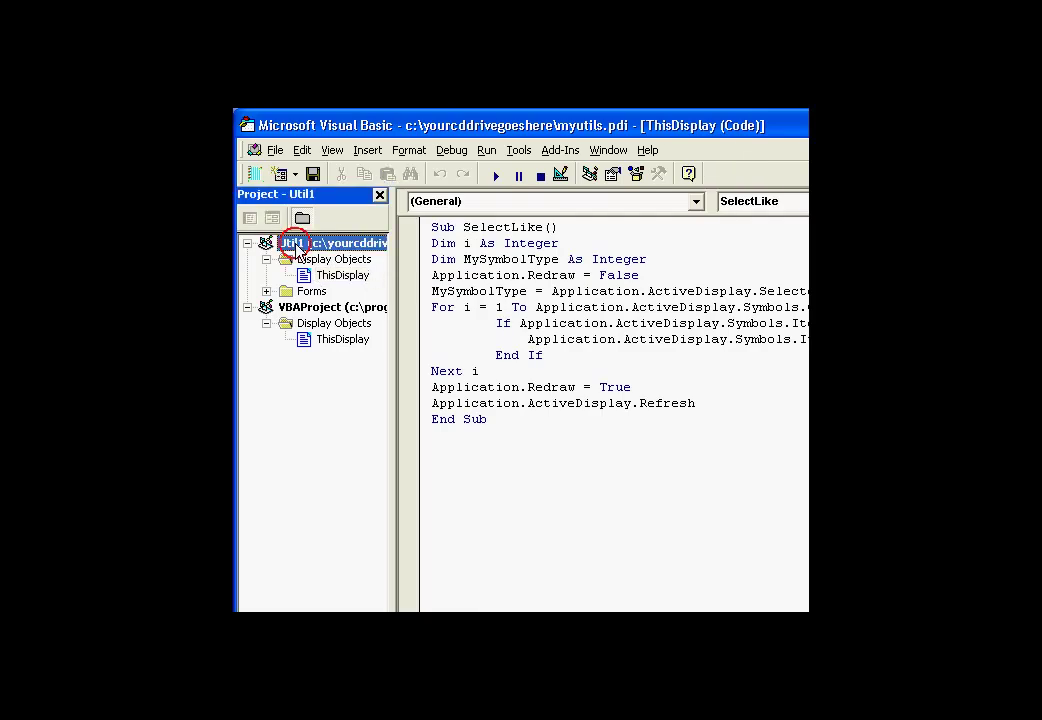
Step: Check the project name in Util1 Properties and close with OK
click(520, 152)
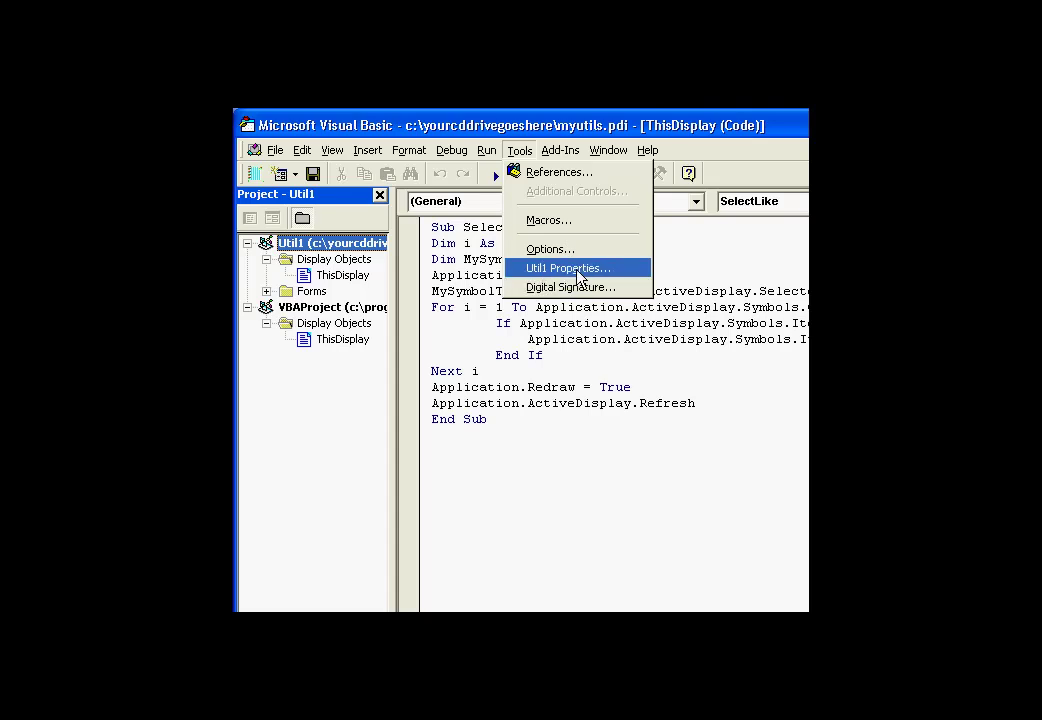
click(578, 268)
click(474, 278)
double_click(474, 279)
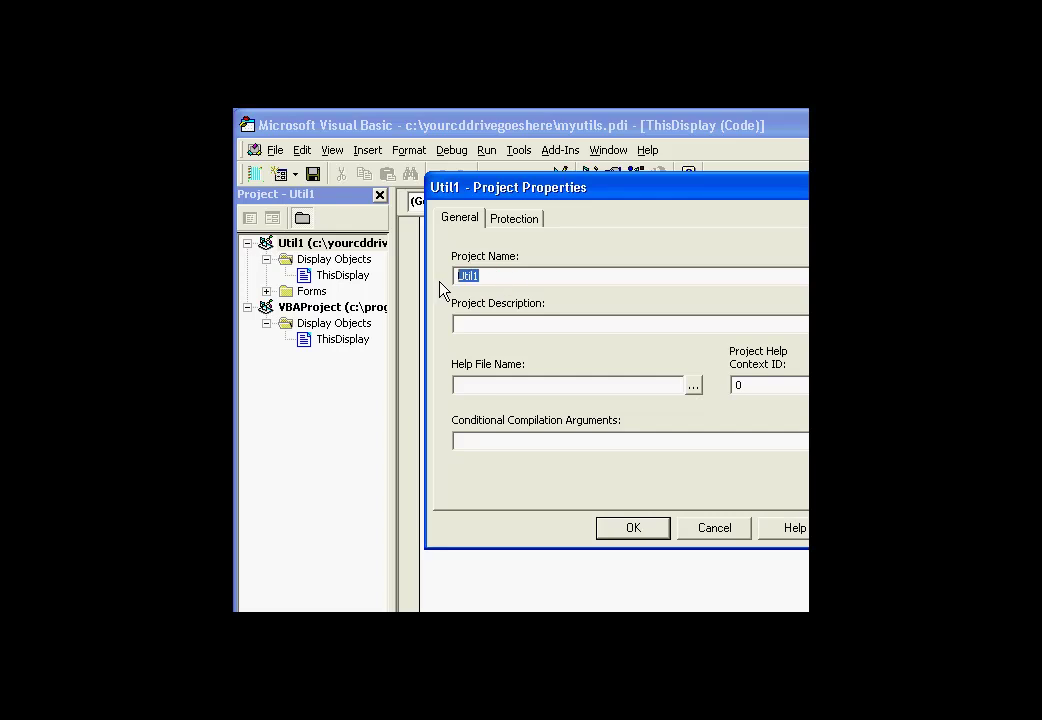
click(650, 531)
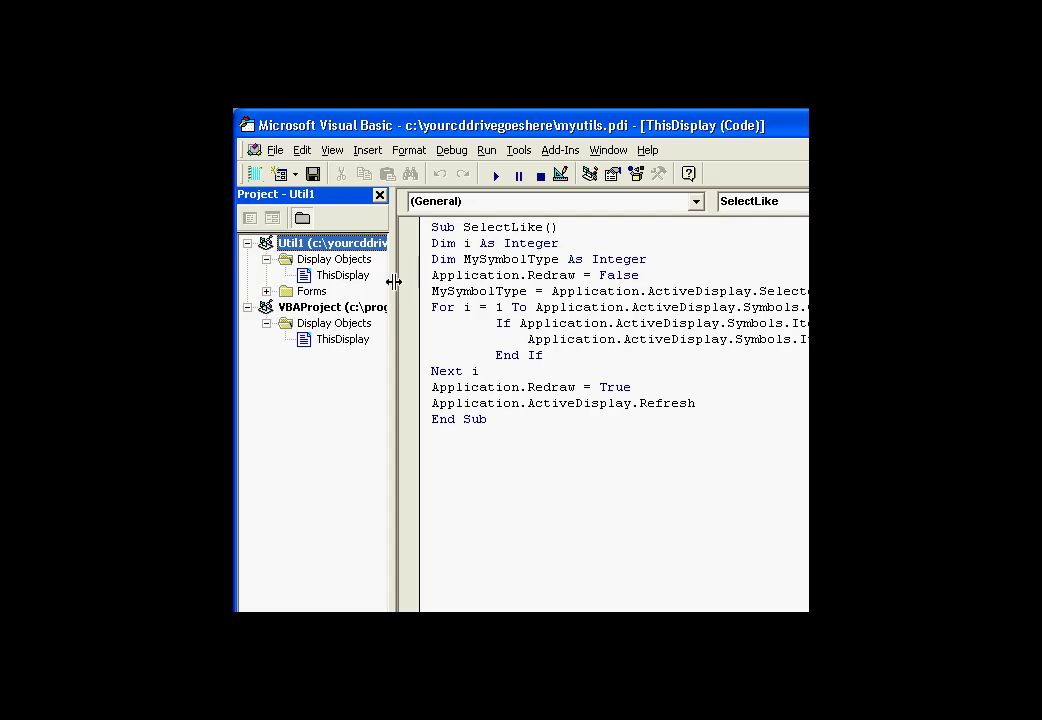
Step: Highlight ActiveDisplay in the SelectLike code and widen the pane to show both projects
drag(394, 282, 272, 282)
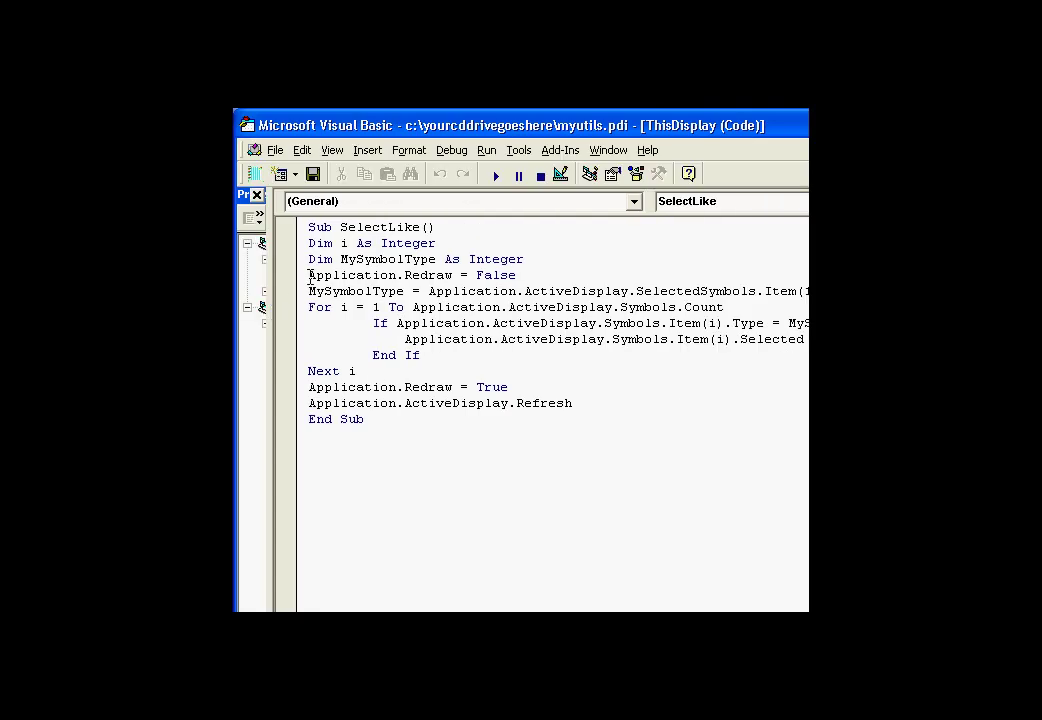
drag(311, 276, 452, 275)
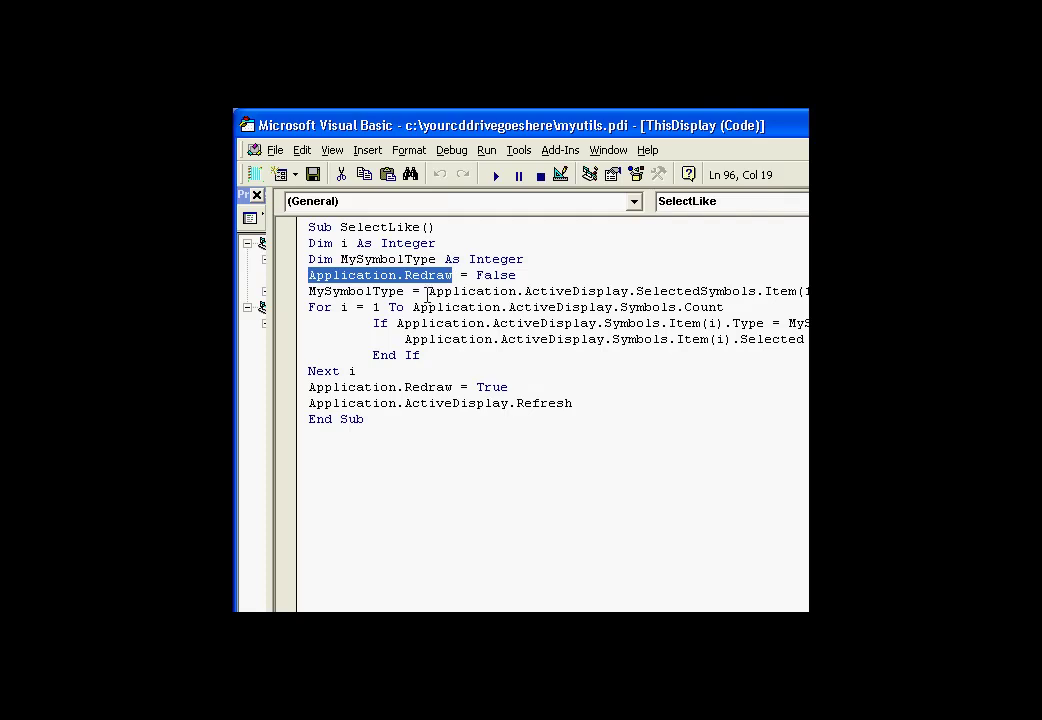
click(353, 275)
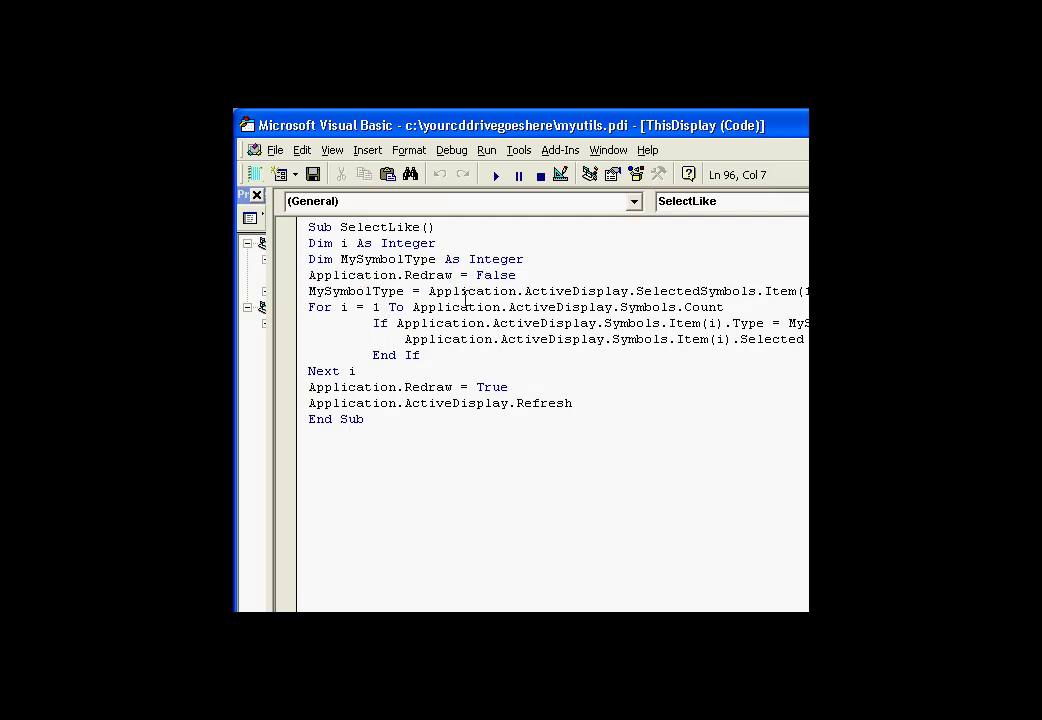
drag(522, 291, 627, 291)
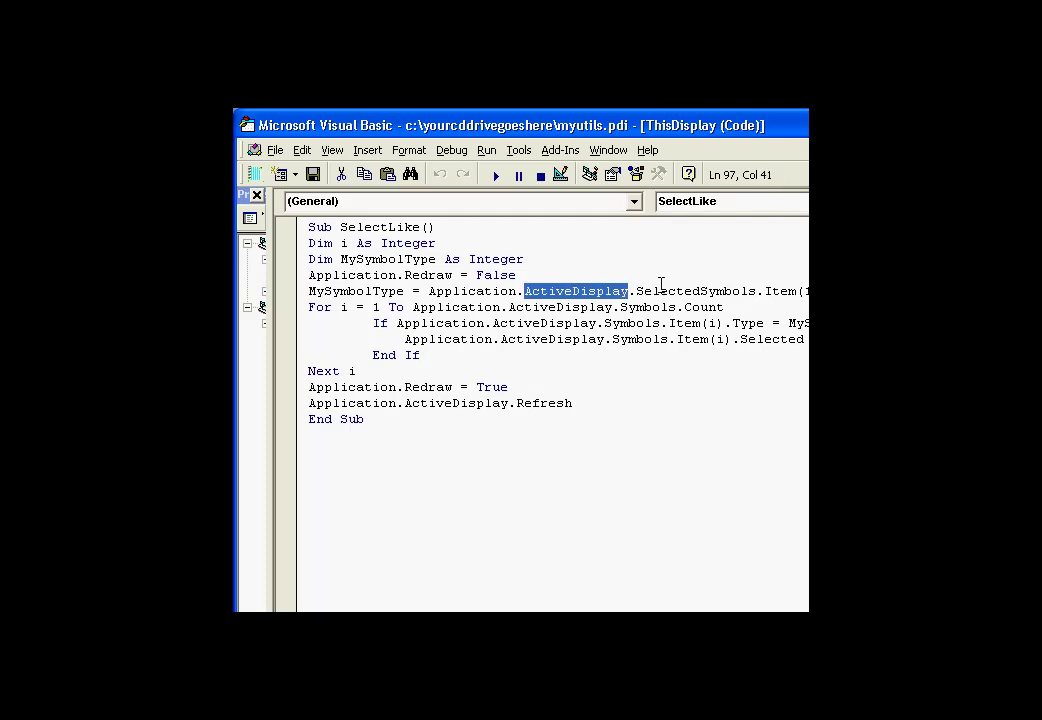
click(571, 291)
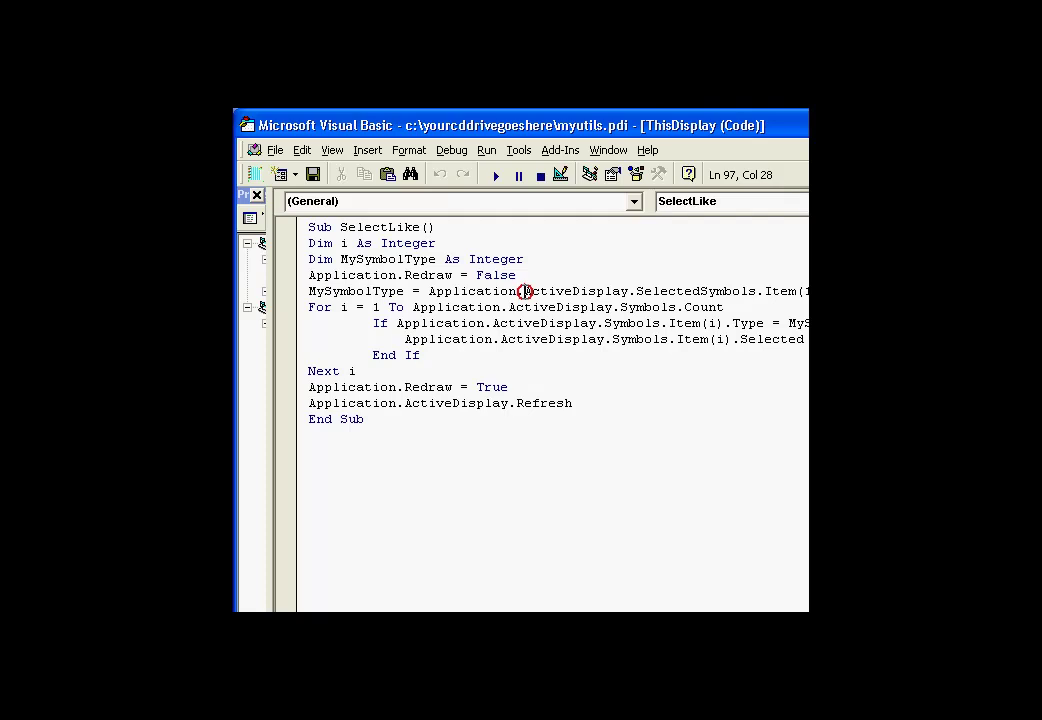
drag(524, 291, 628, 291)
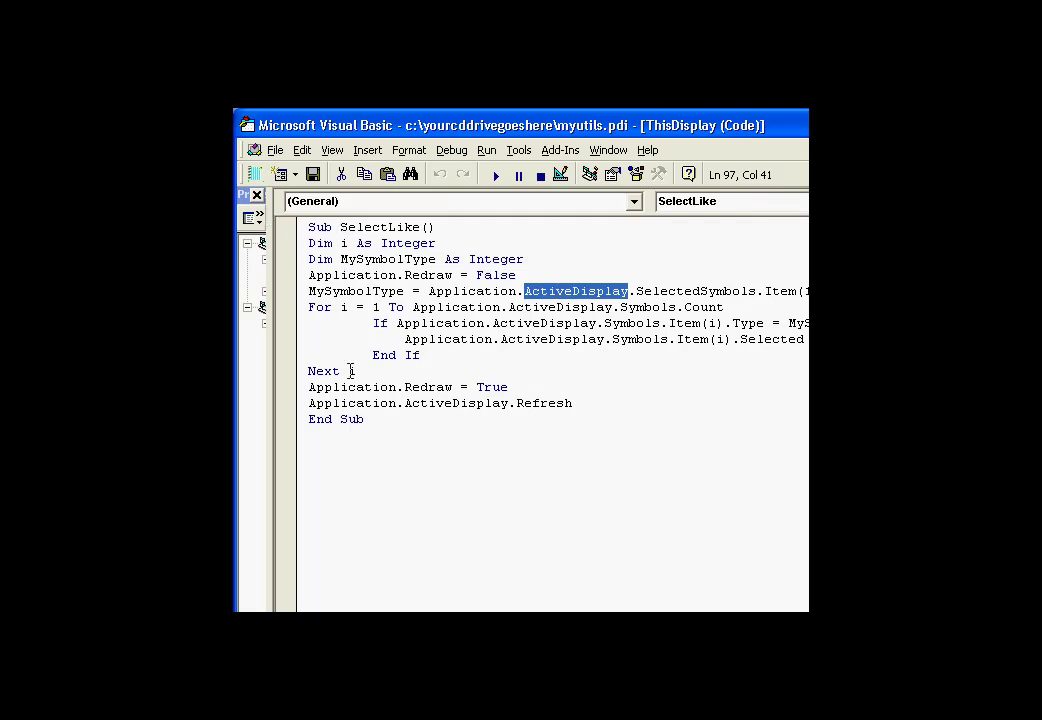
drag(265, 307, 396, 314)
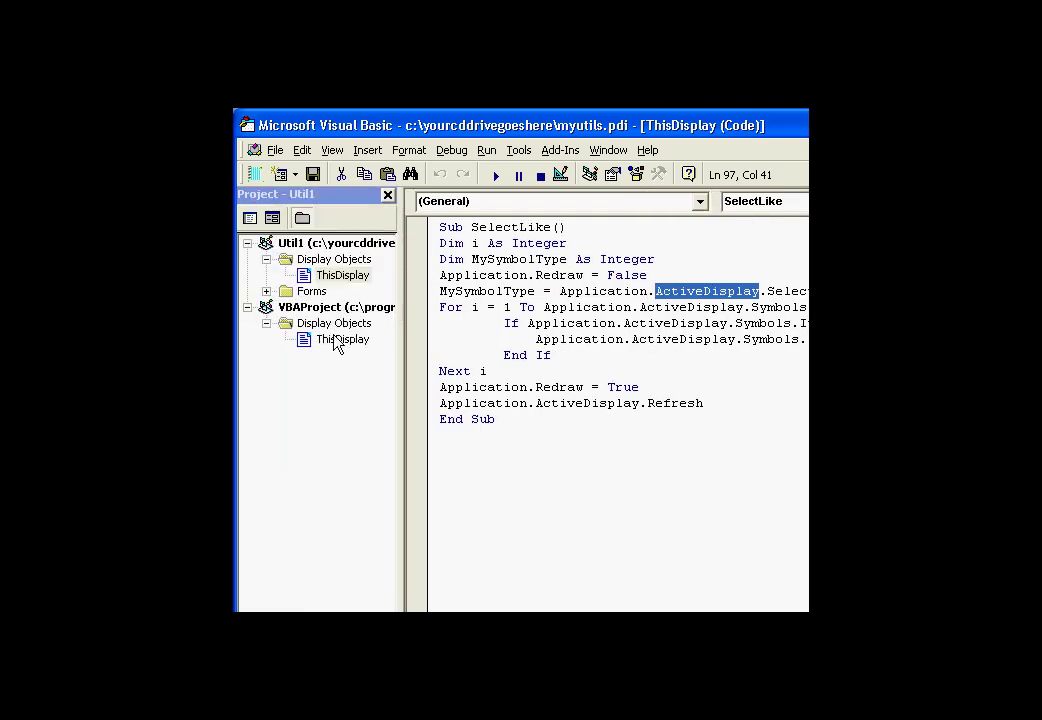
Step: Bring up the empty ThisDisplay code of Main Column Bottom's VBAProject in the VBA editor
double_click(338, 341)
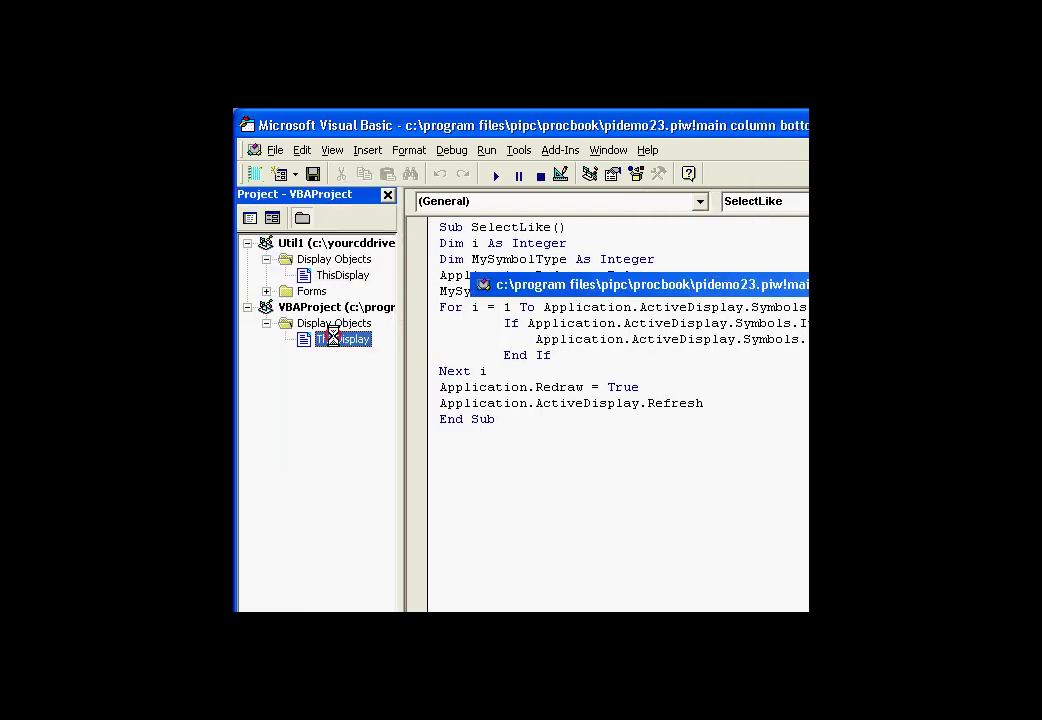
click(255, 177)
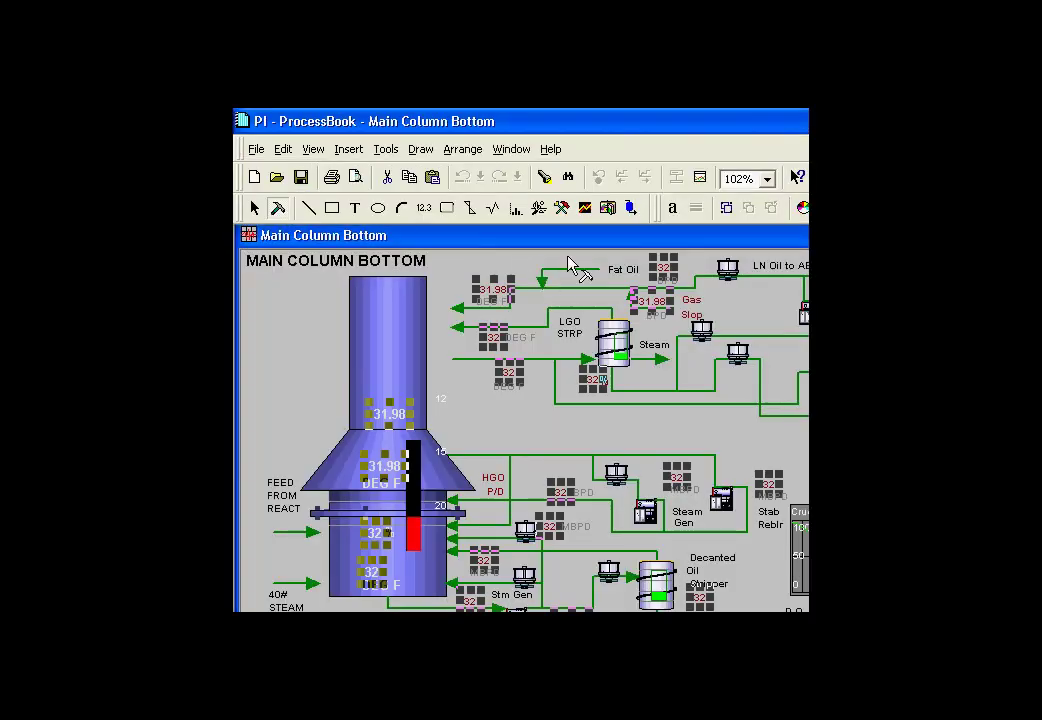
click(435, 280)
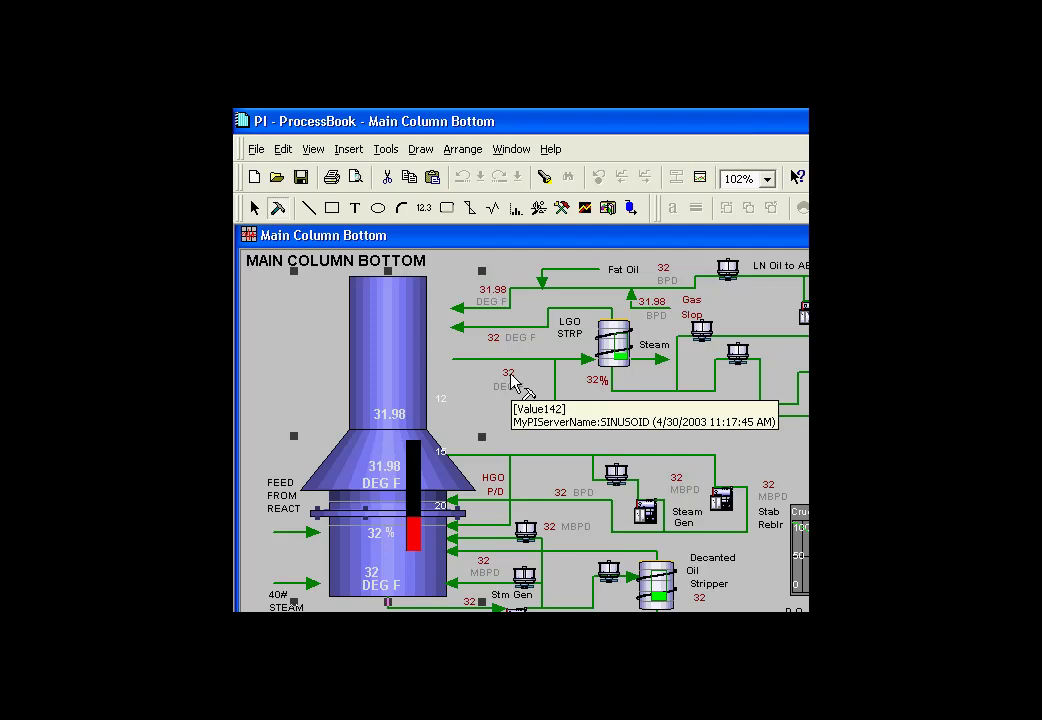
click(281, 390)
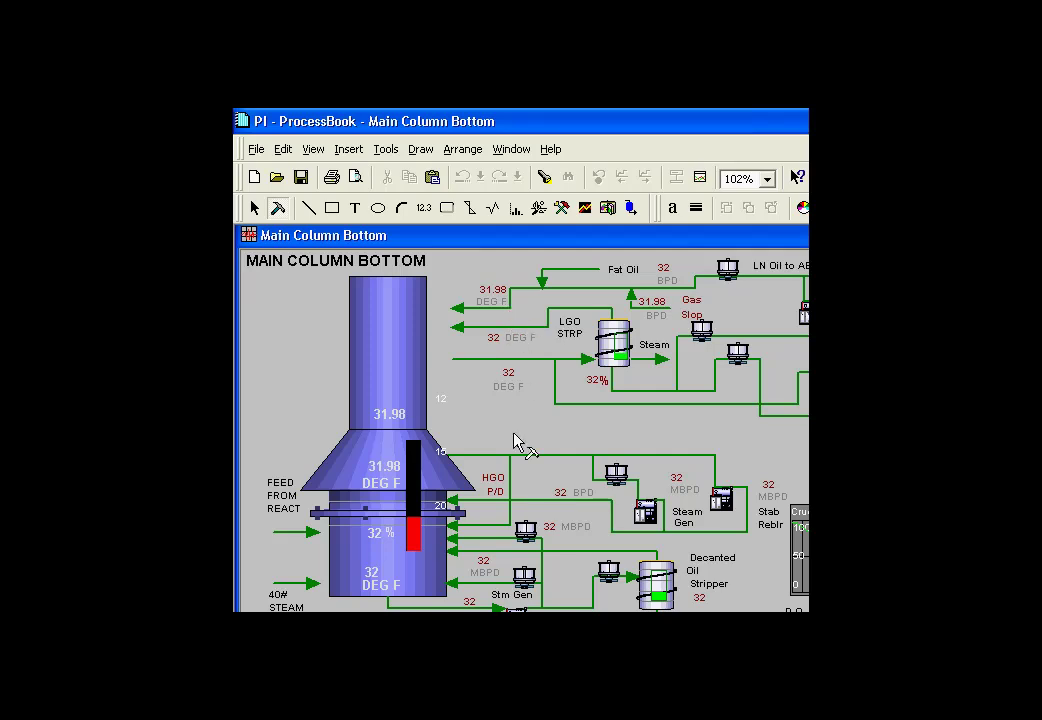
key(alt+F11)
click(345, 342)
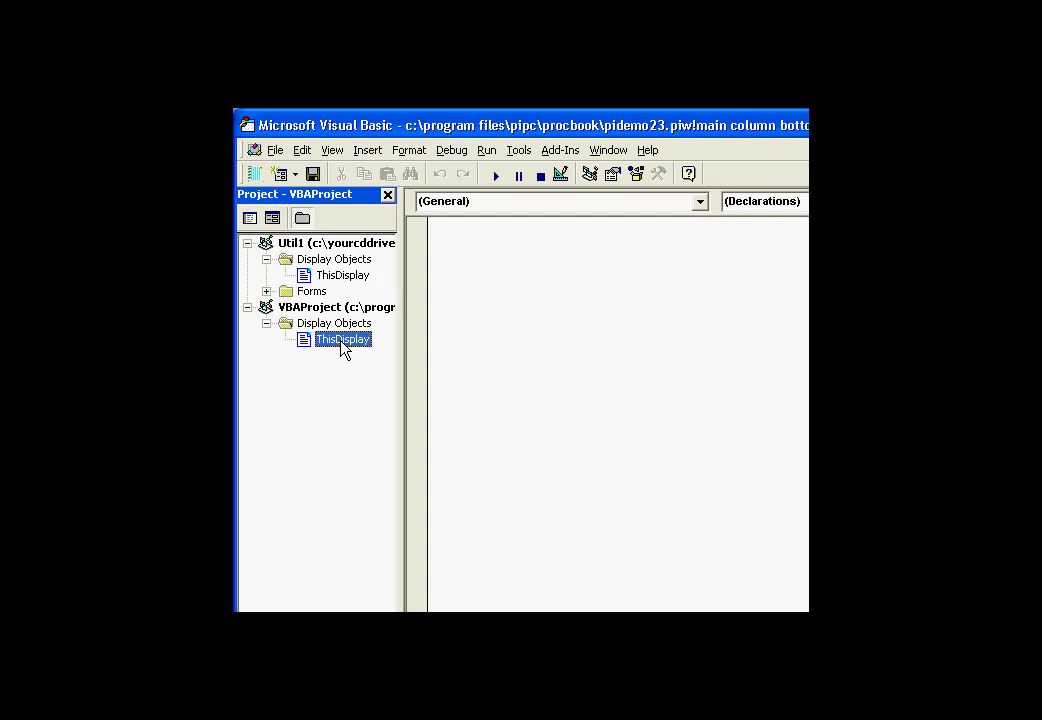
Step: Add myutils.pdi (C:\YourCDDriveGoesHere\MYUTILS) as a project reference, filtering to Display Files
click(519, 152)
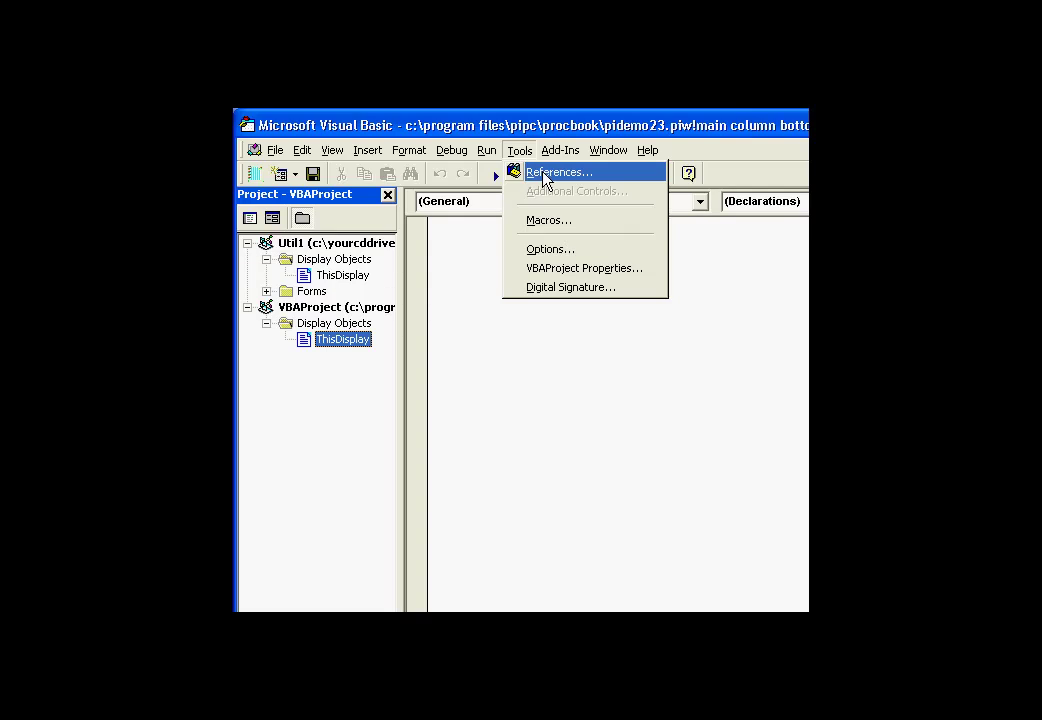
click(543, 176)
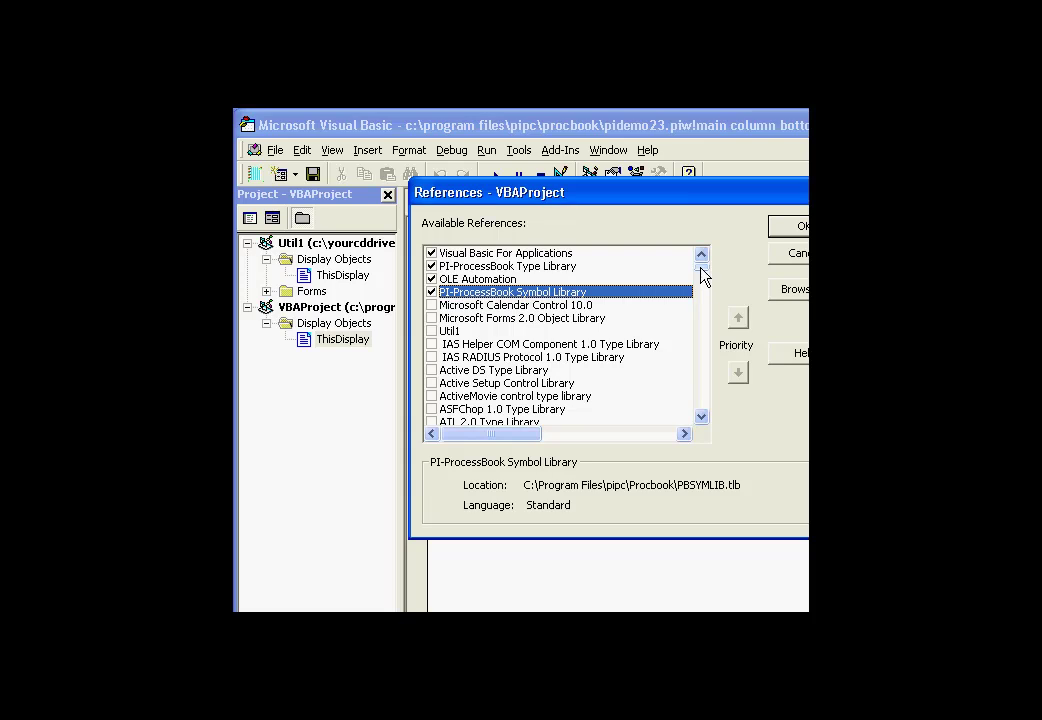
click(801, 291)
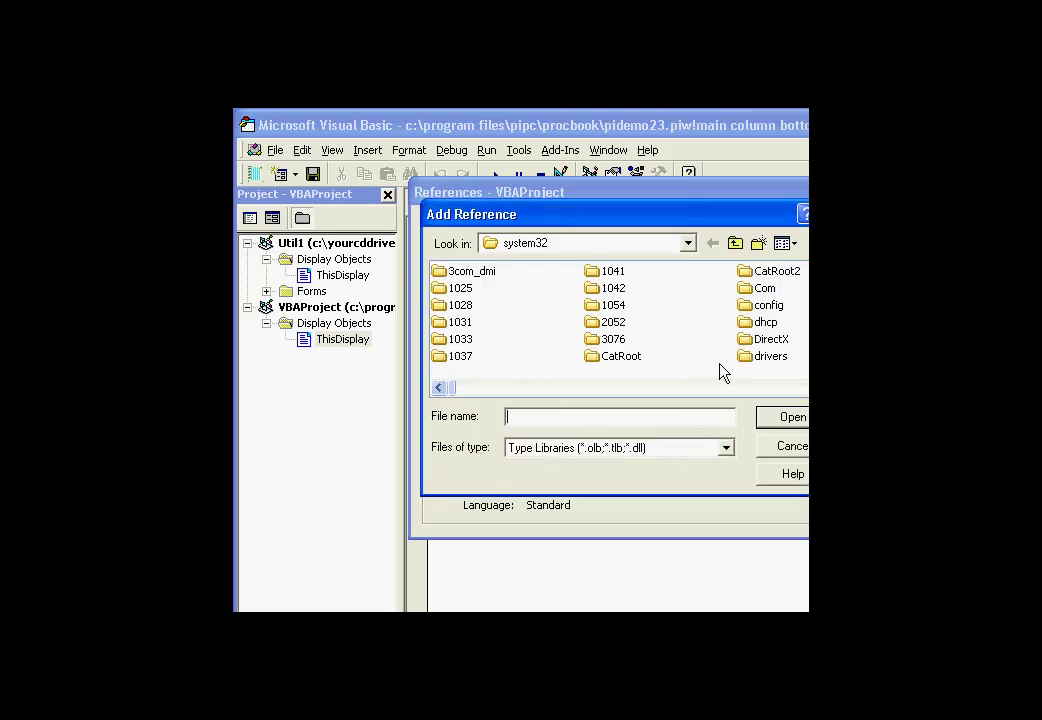
click(726, 449)
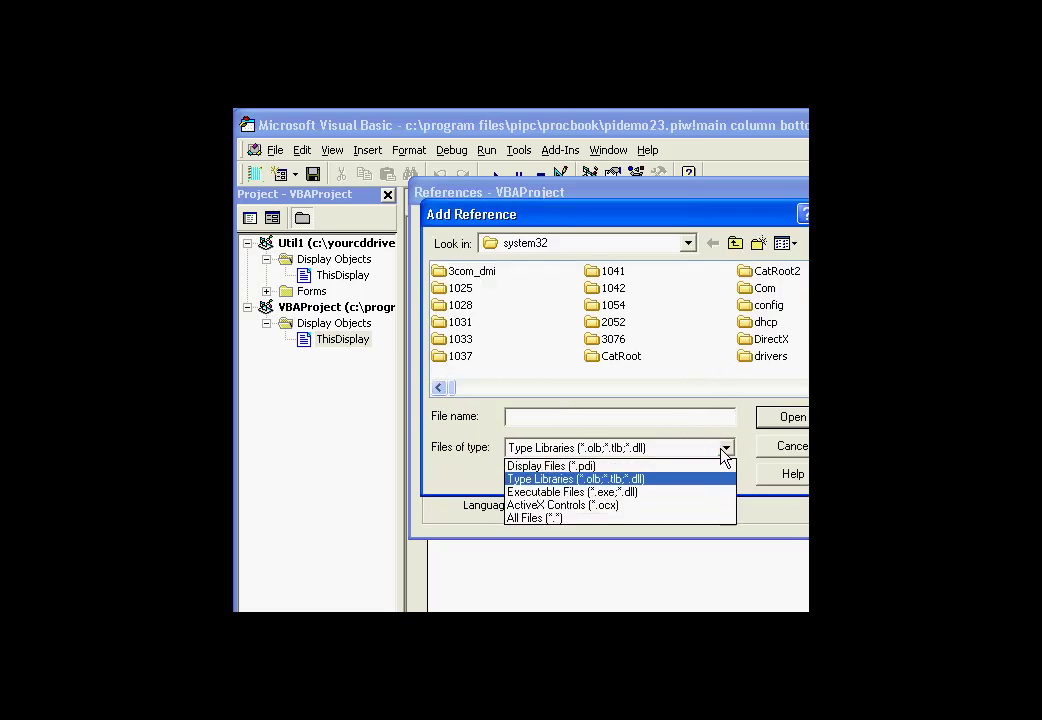
click(603, 467)
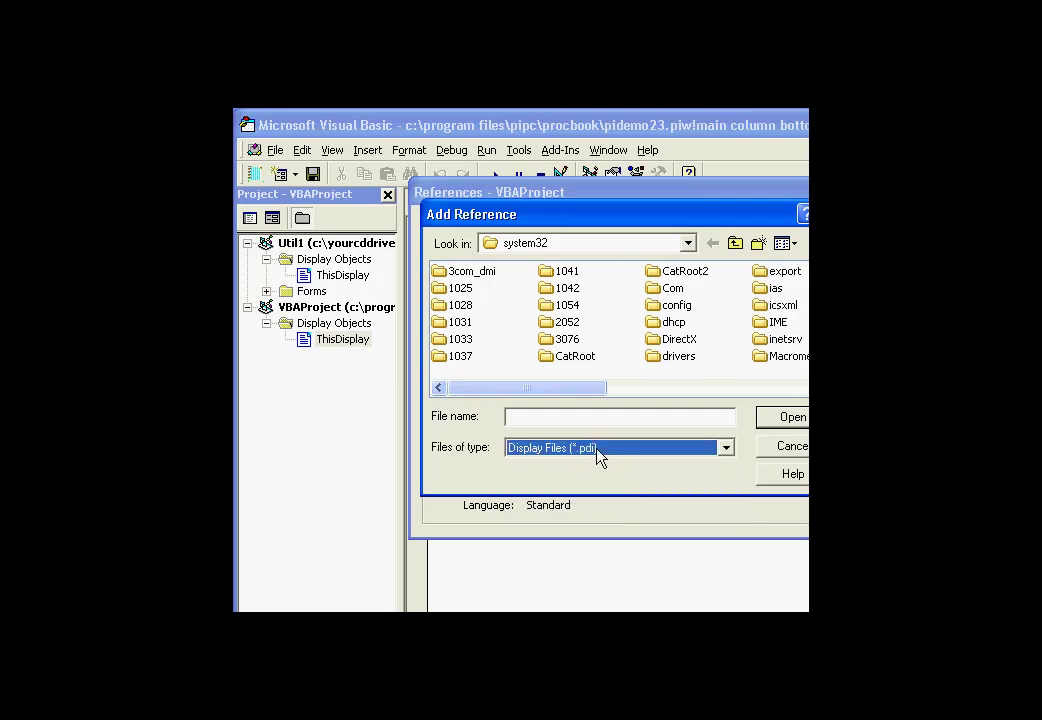
click(687, 245)
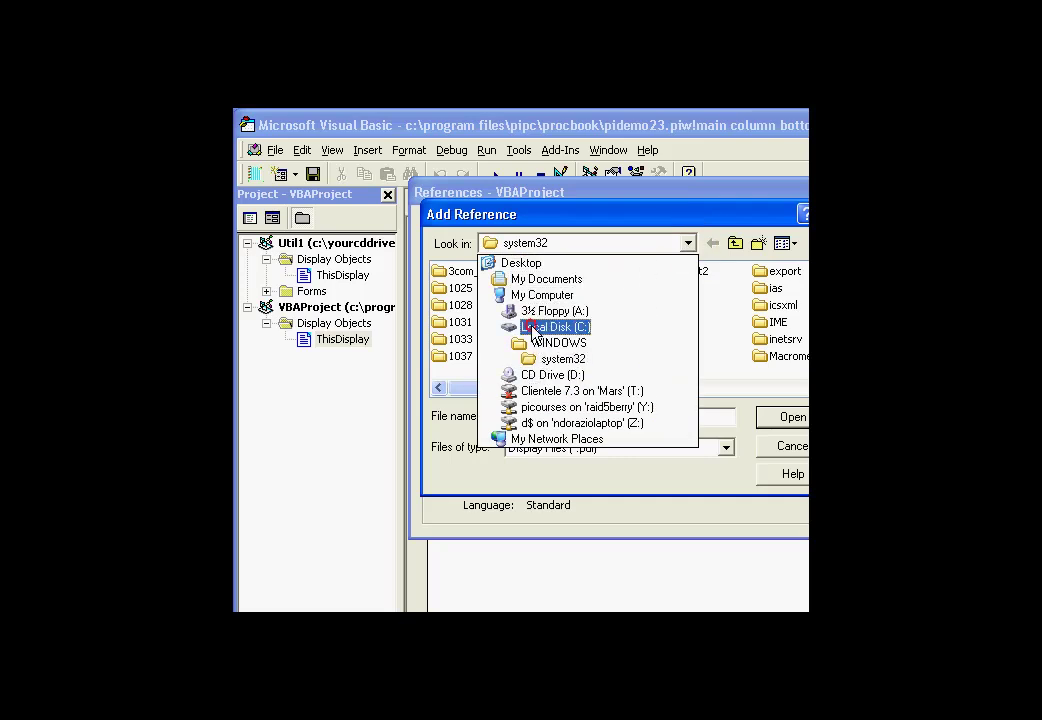
click(548, 327)
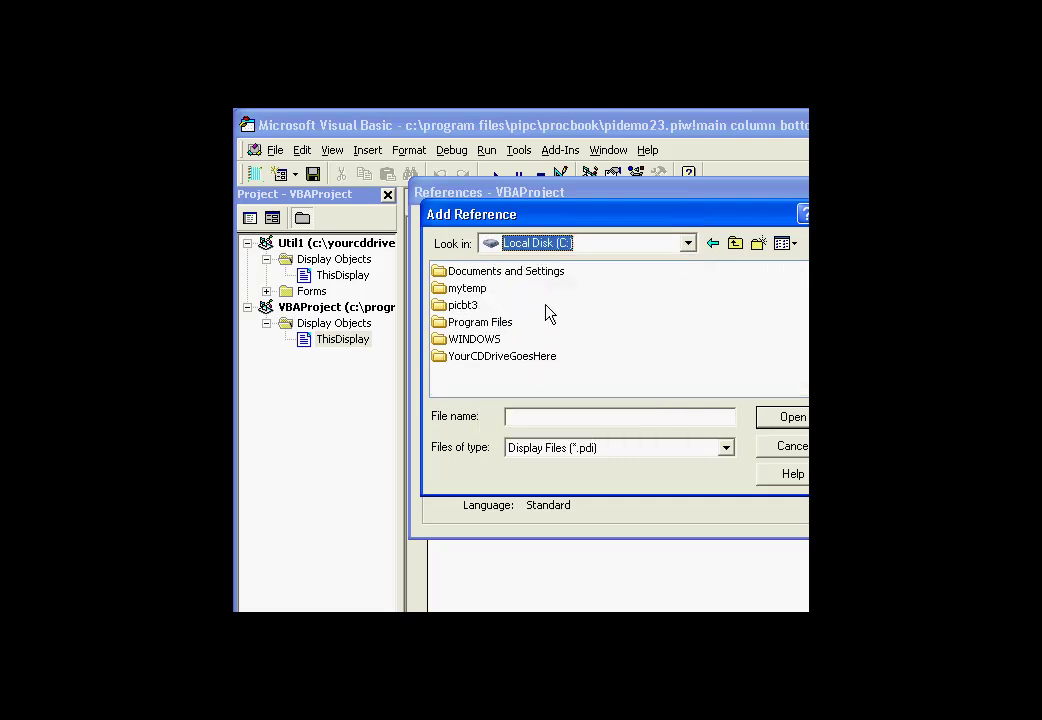
double_click(445, 356)
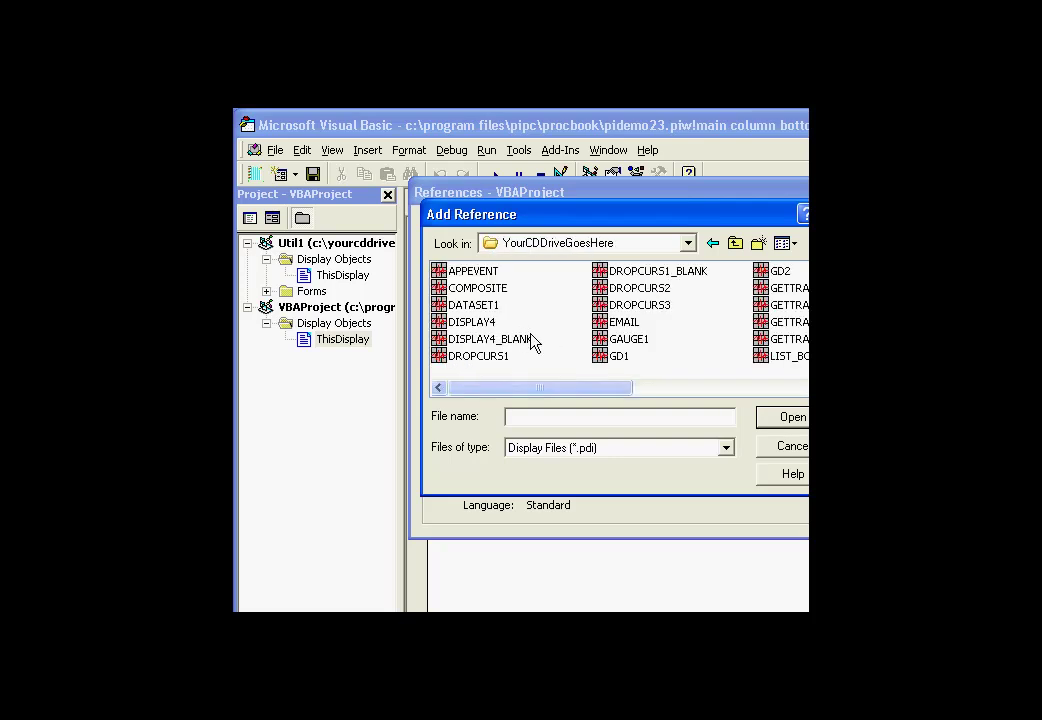
click(700, 393)
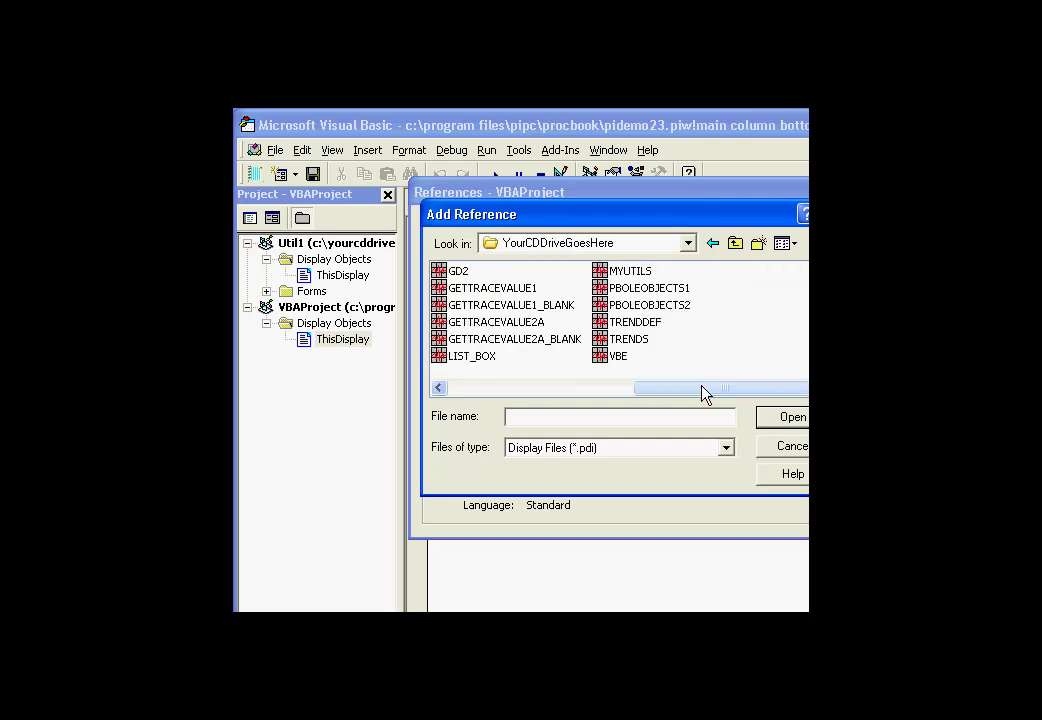
click(606, 272)
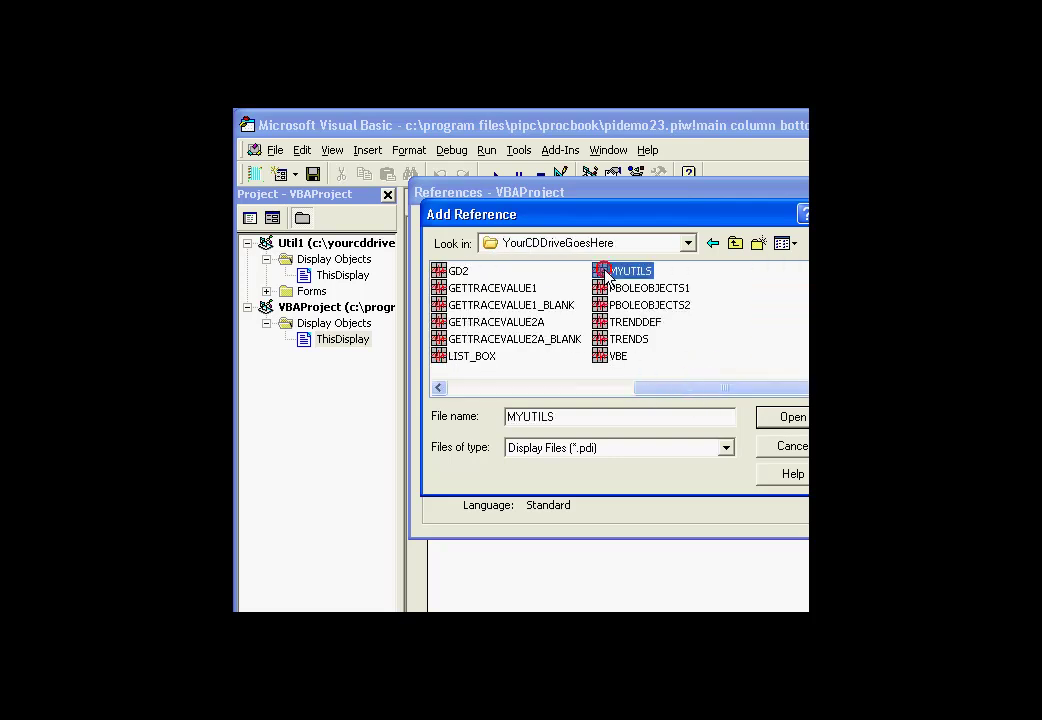
click(770, 418)
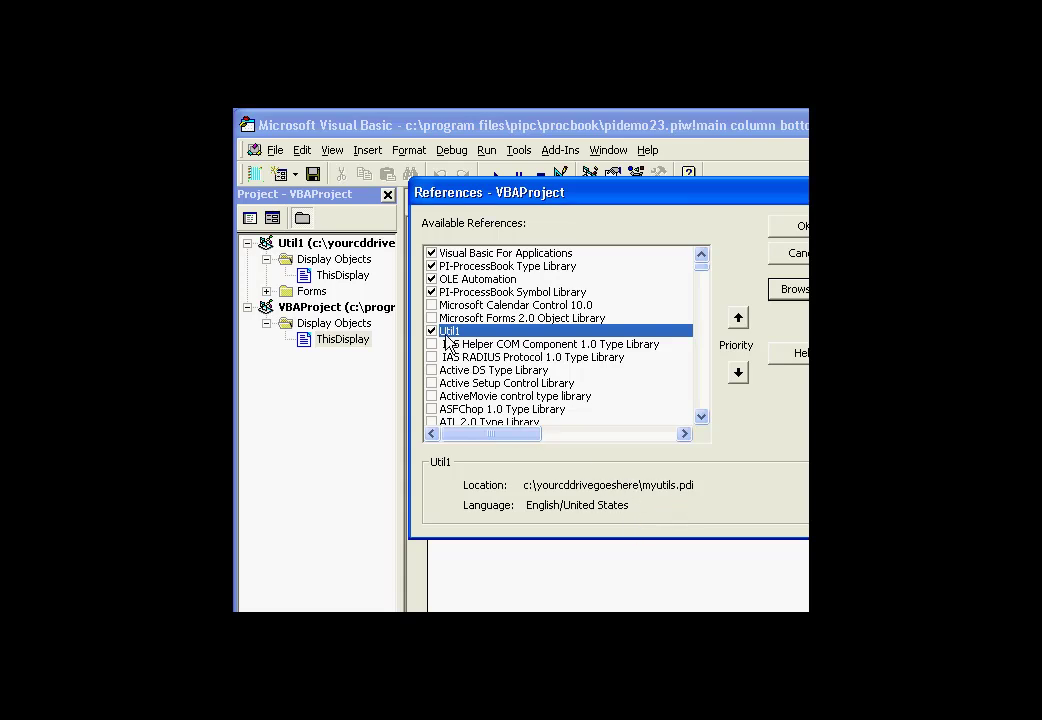
Step: Confirm the Util1 reference and save the Main Column Bottom display
click(793, 225)
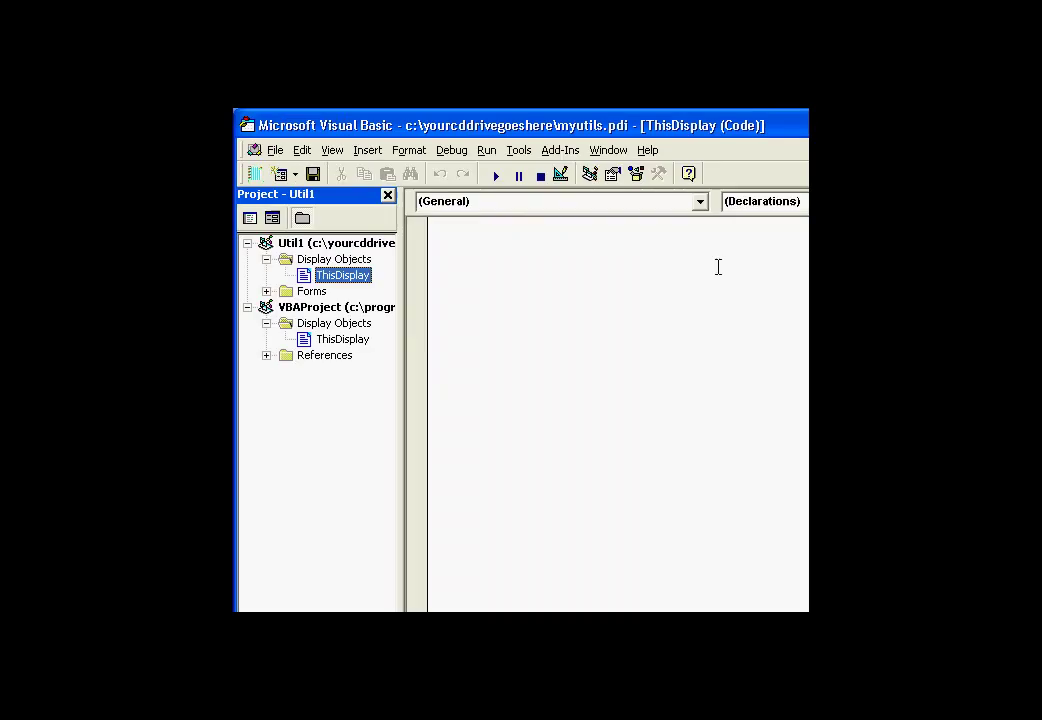
click(253, 177)
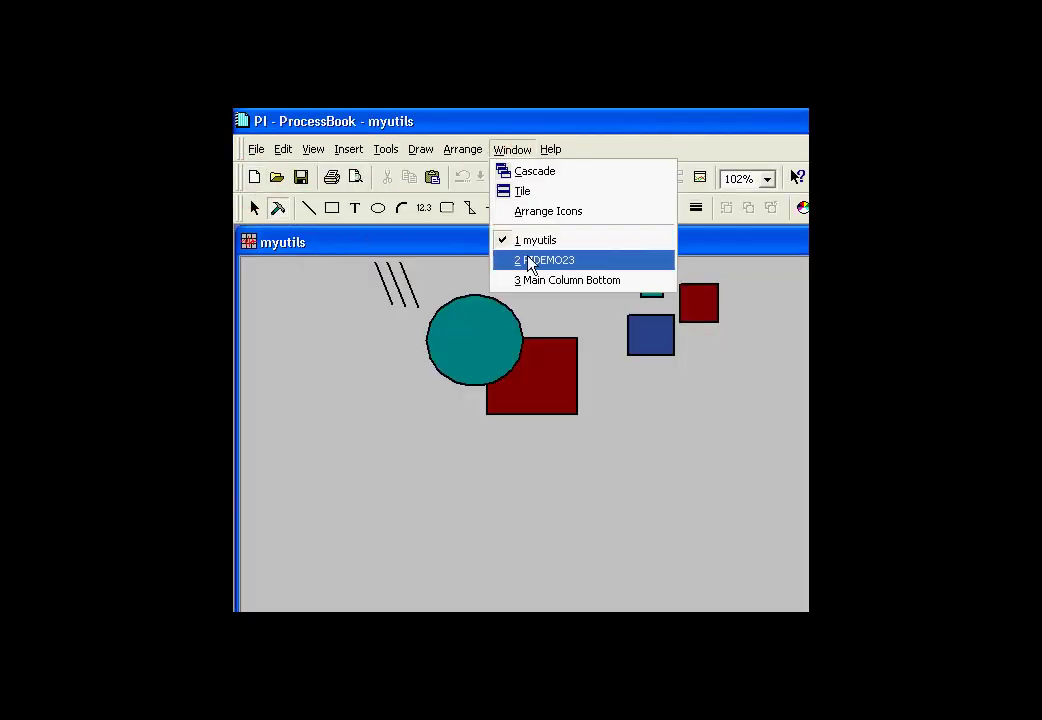
click(533, 280)
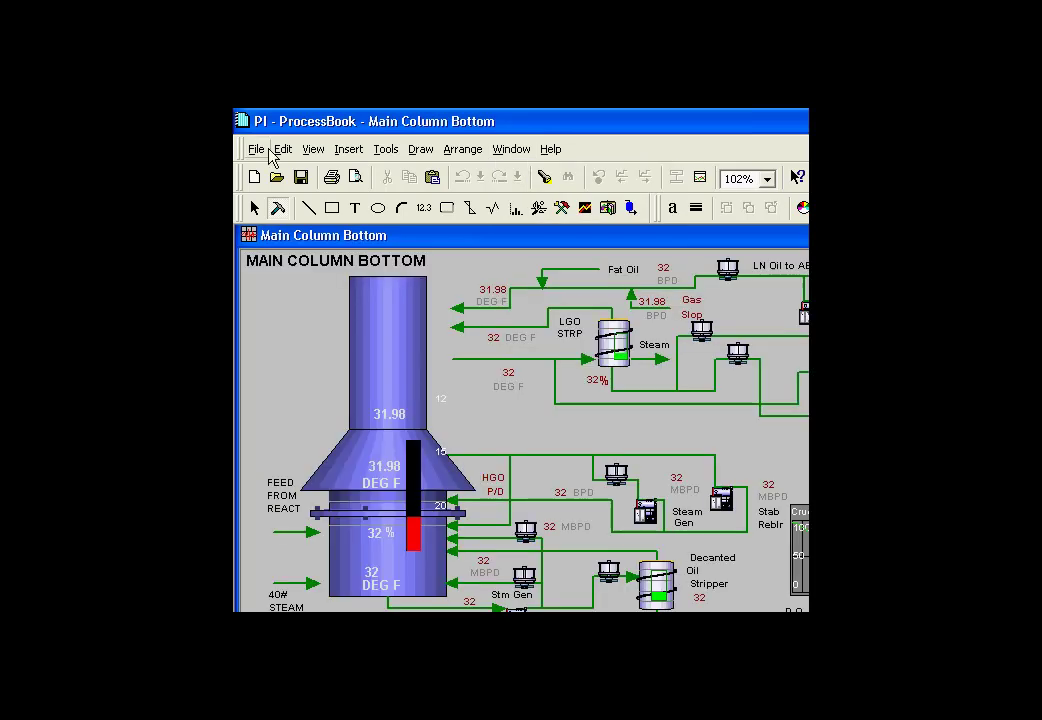
click(256, 150)
click(288, 240)
Step: Close the myutils display without saving its changes
key(ctrl+F6)
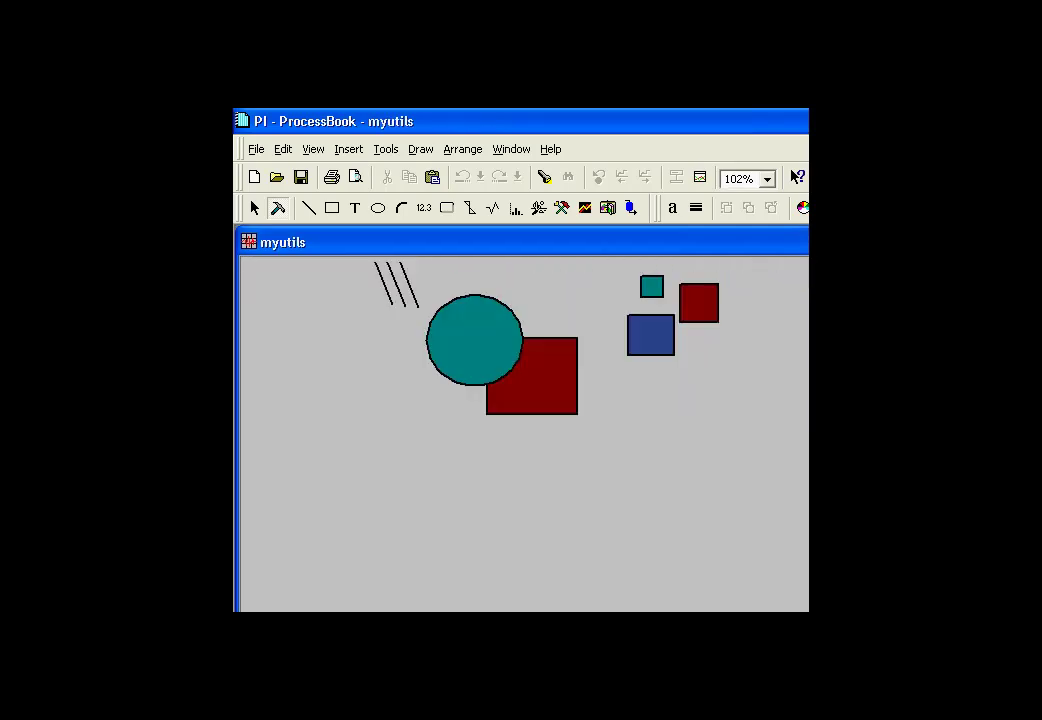
key(ctrl+F4)
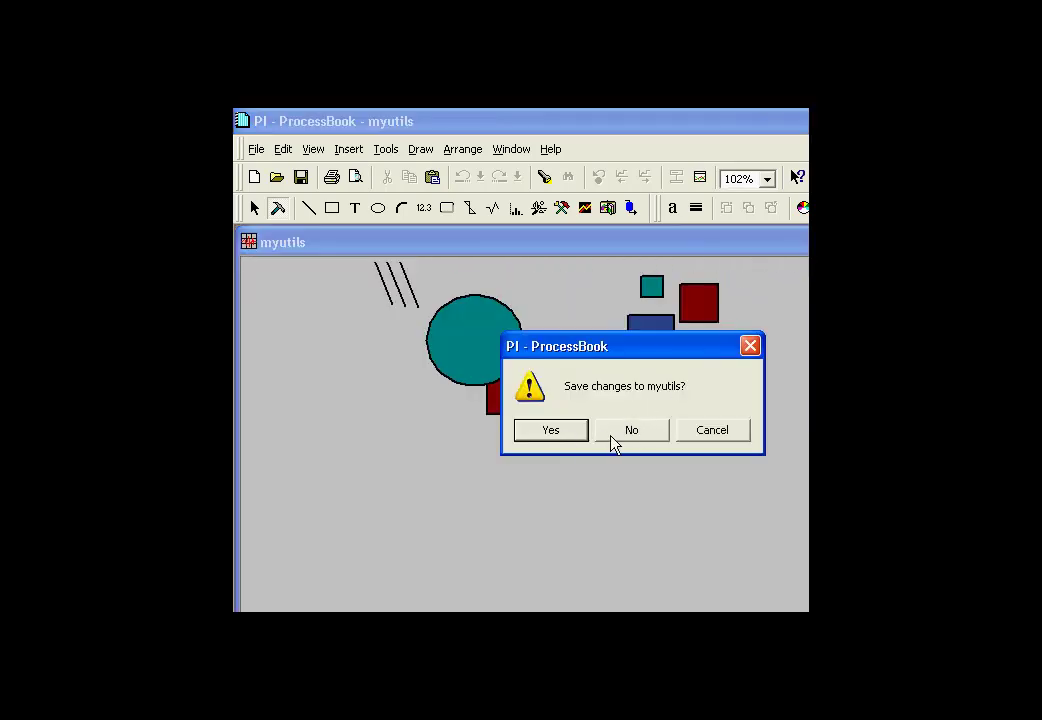
click(626, 436)
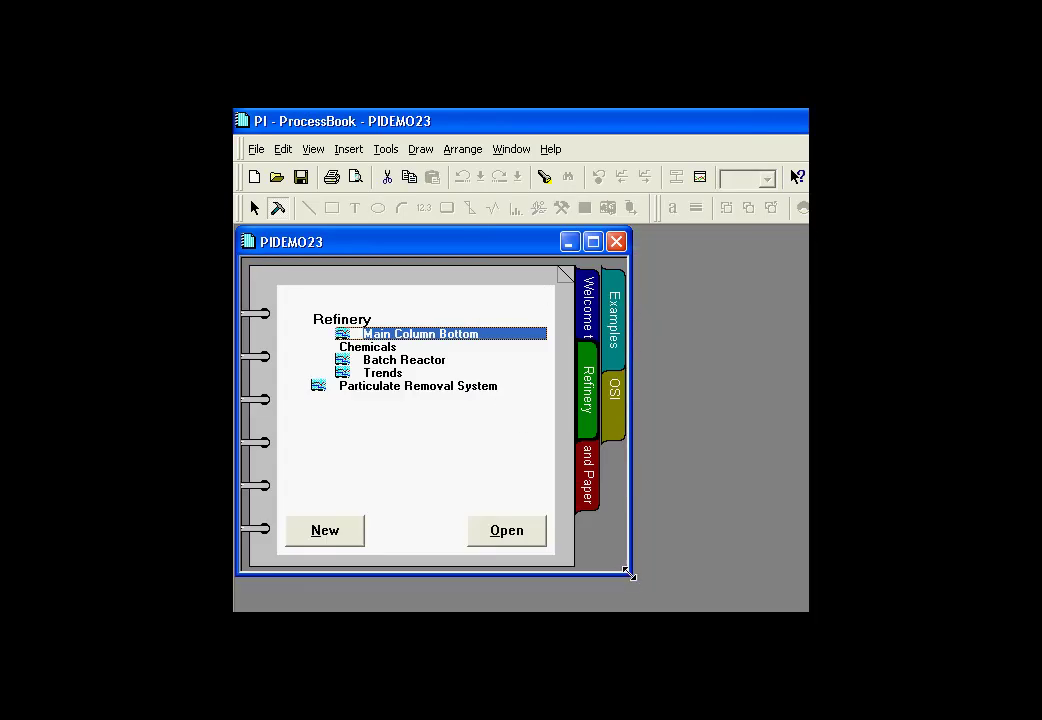
Step: Enlarge the PIDEMO23 notebook and reopen Main Column Bottom from it
drag(630, 575, 651, 597)
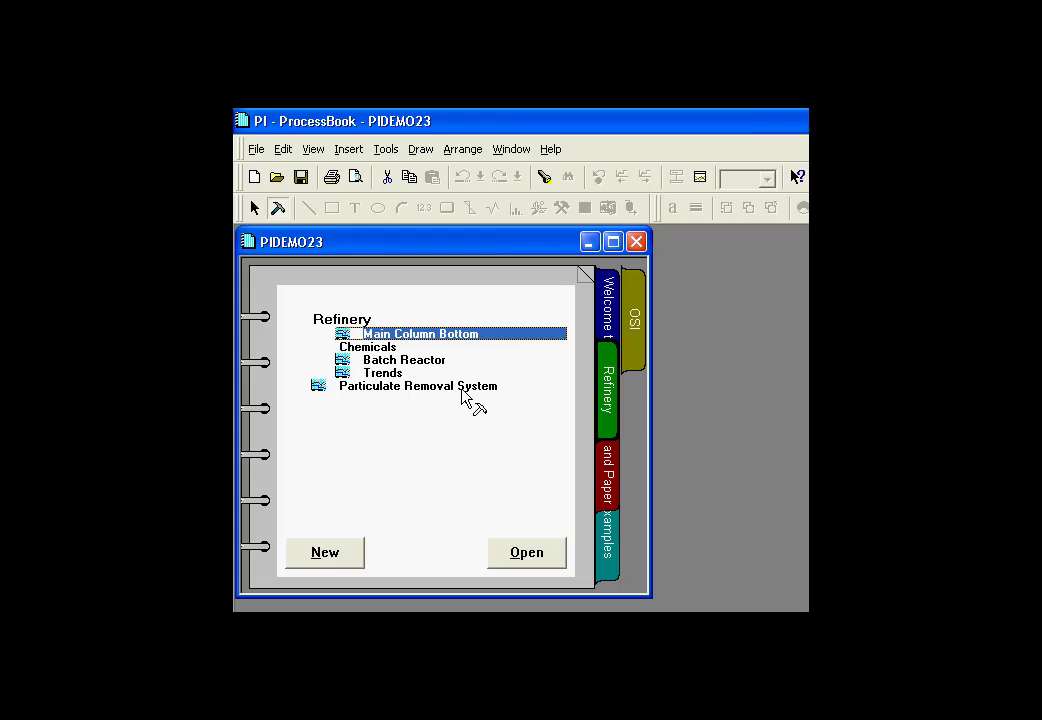
click(506, 150)
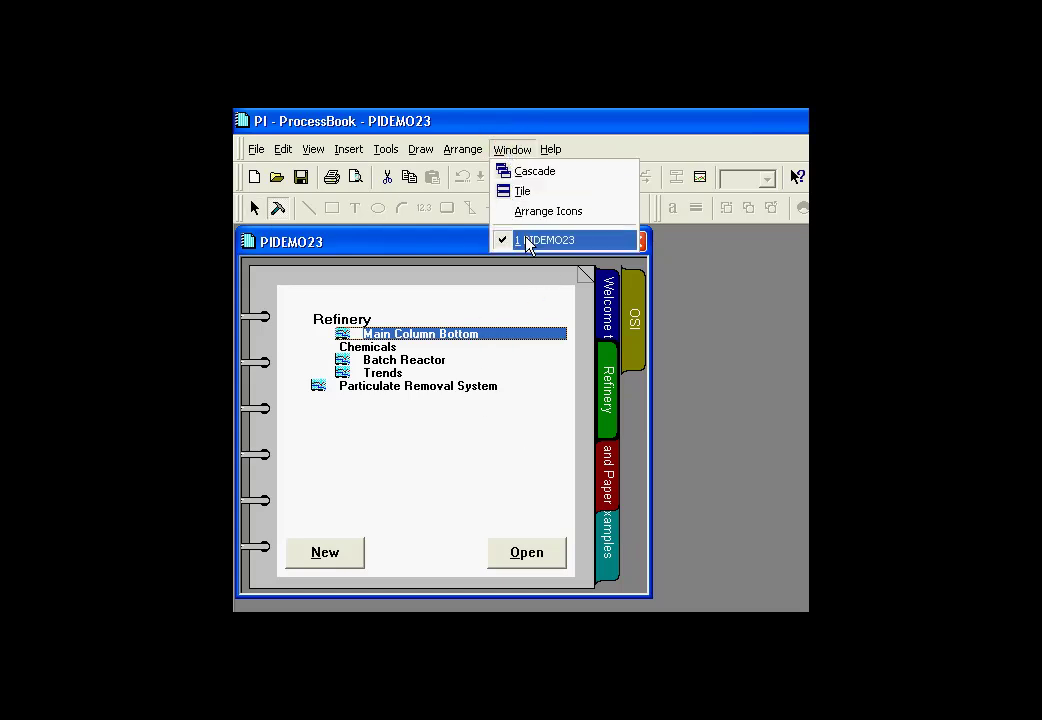
click(440, 248)
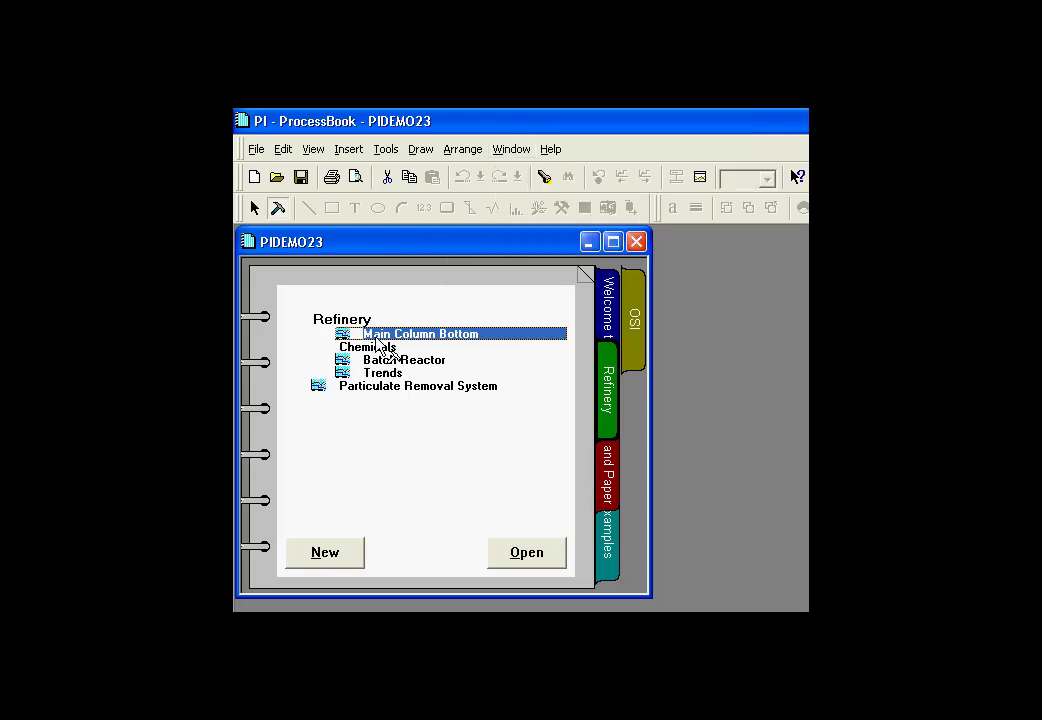
click(330, 552)
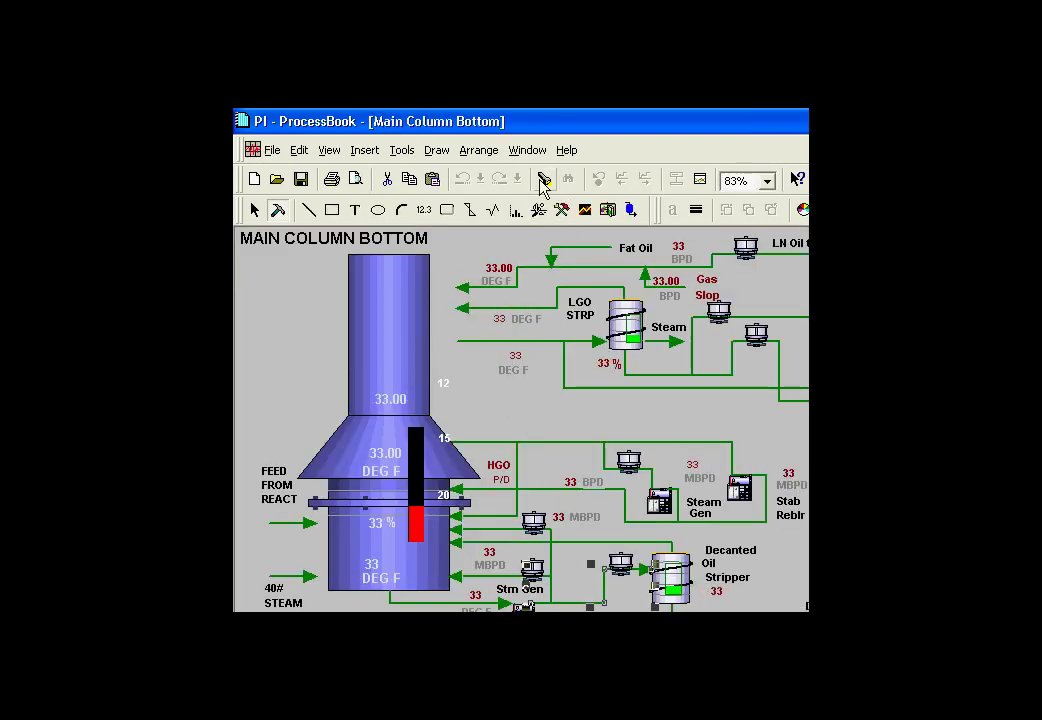
Step: Dismiss the window list and undo an accidental change to the display
click(527, 150)
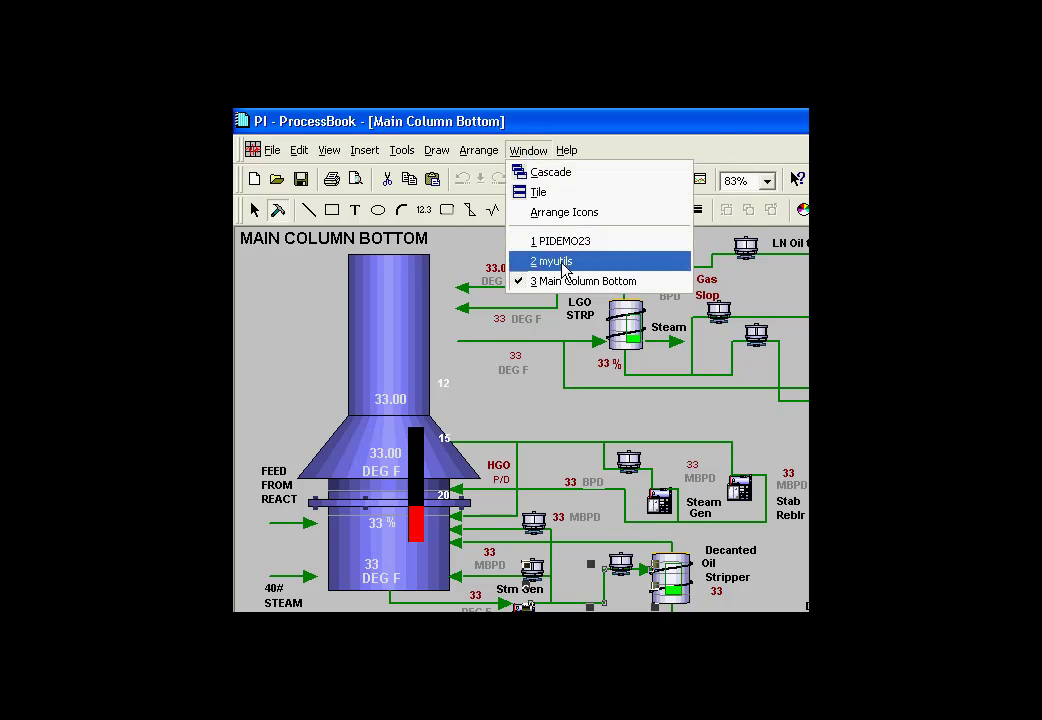
click(551, 120)
click(498, 268)
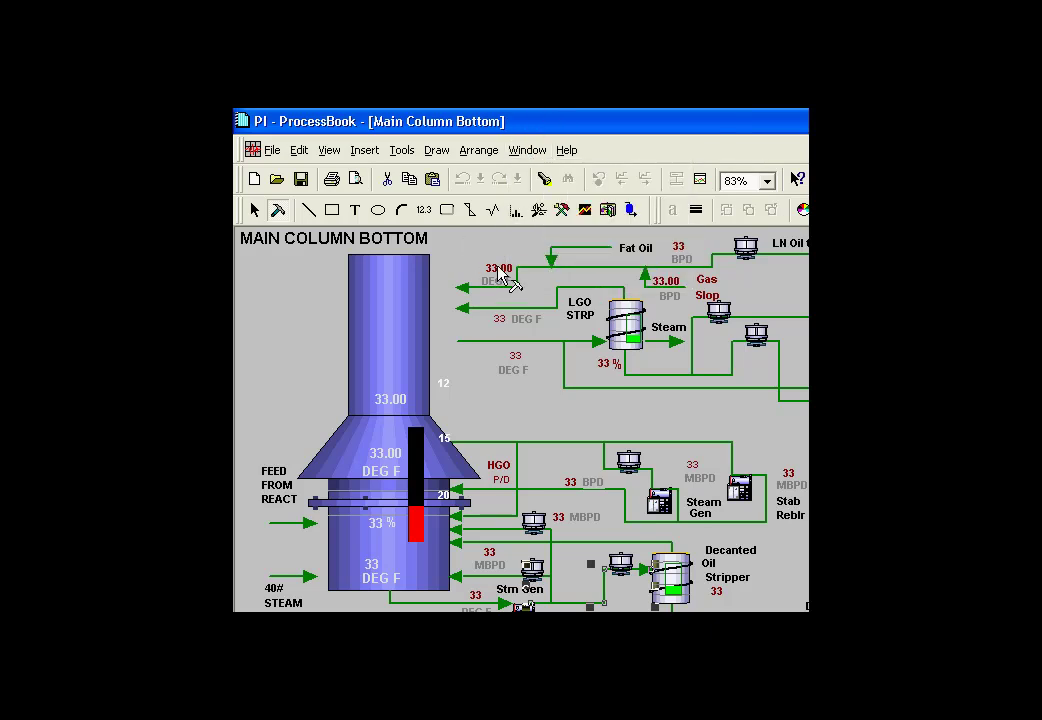
key(ctrl+z)
click(402, 151)
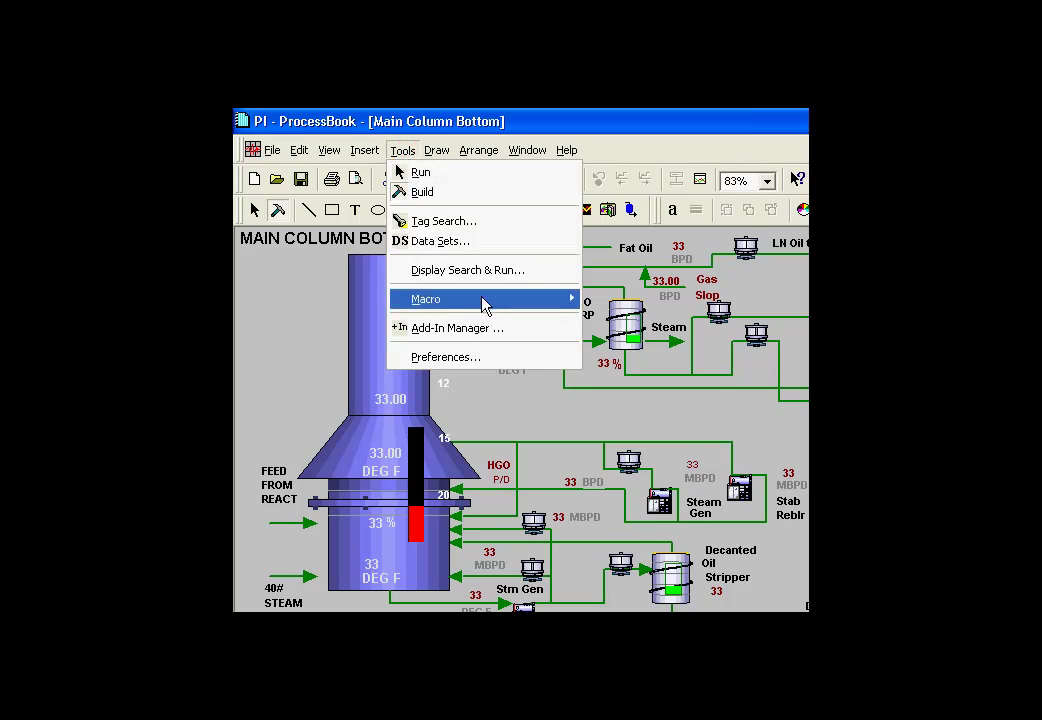
Step: Run myutils.pdi's ThisDisplay.SelectLike macro on Main Column Bottom, then close the display
mouse_move(440, 299)
click(607, 299)
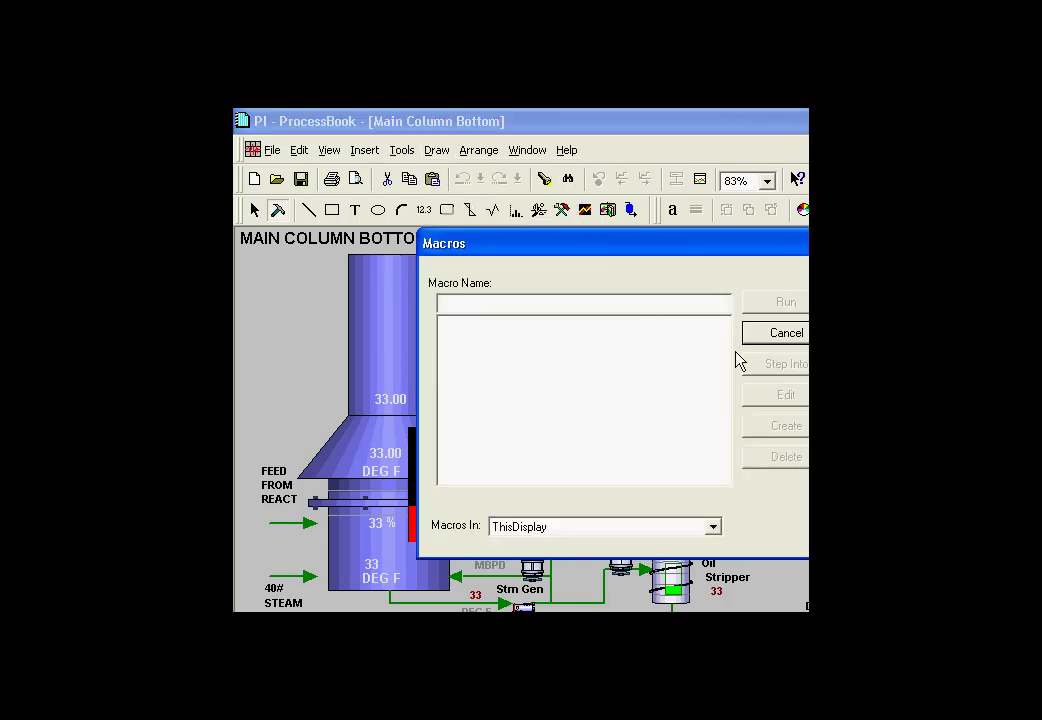
click(665, 528)
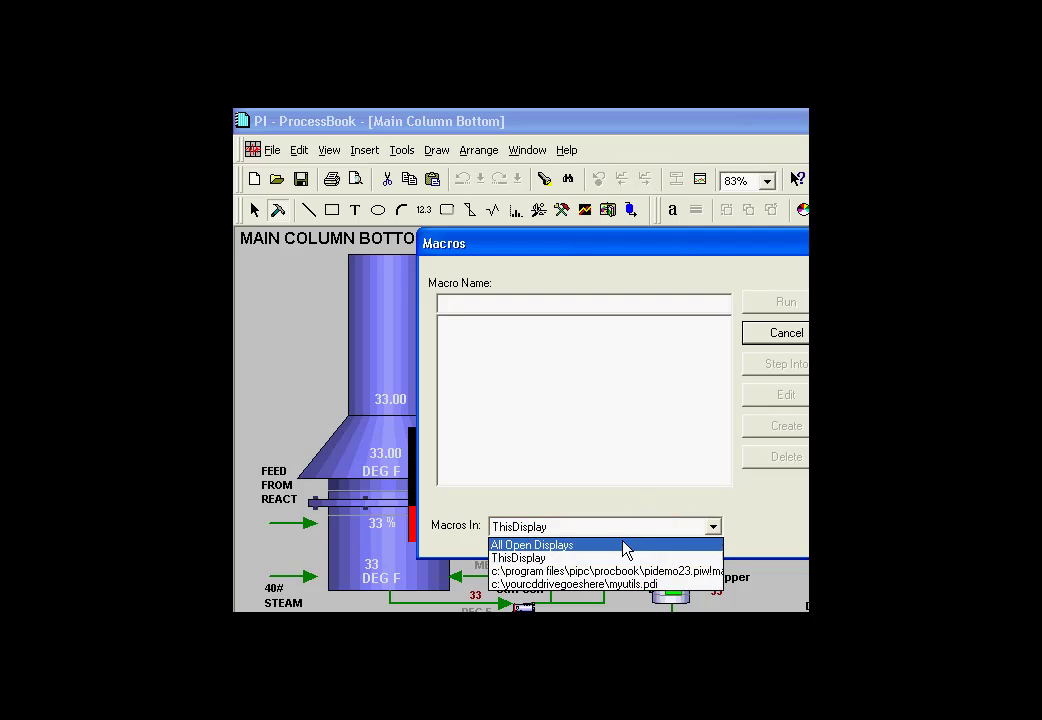
click(570, 585)
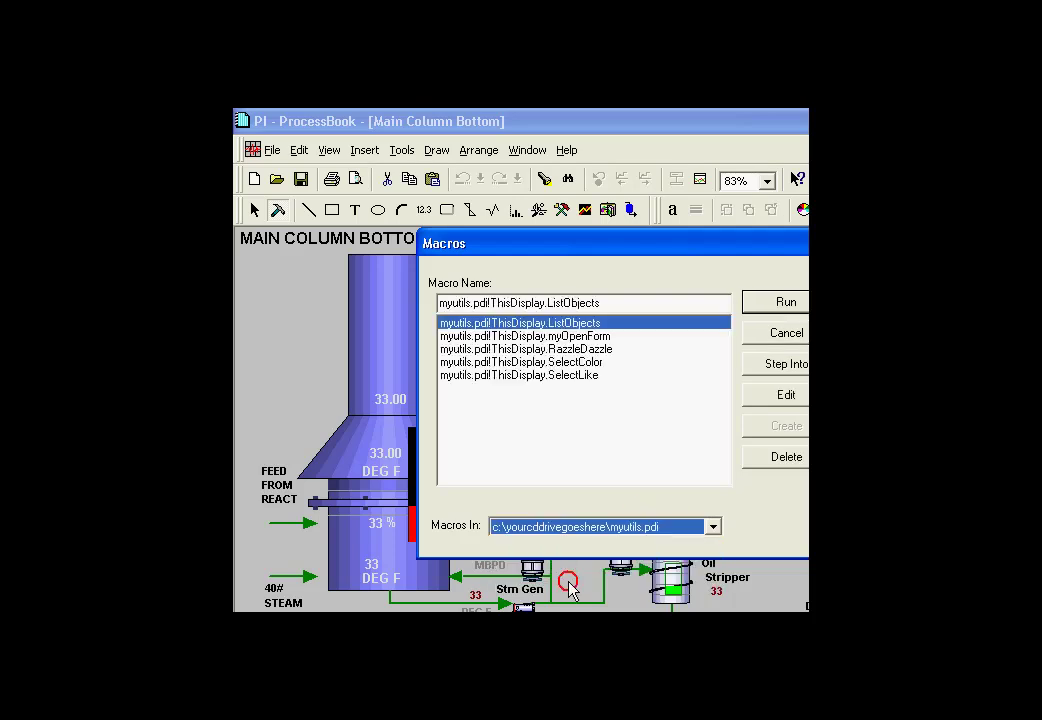
click(560, 378)
click(776, 310)
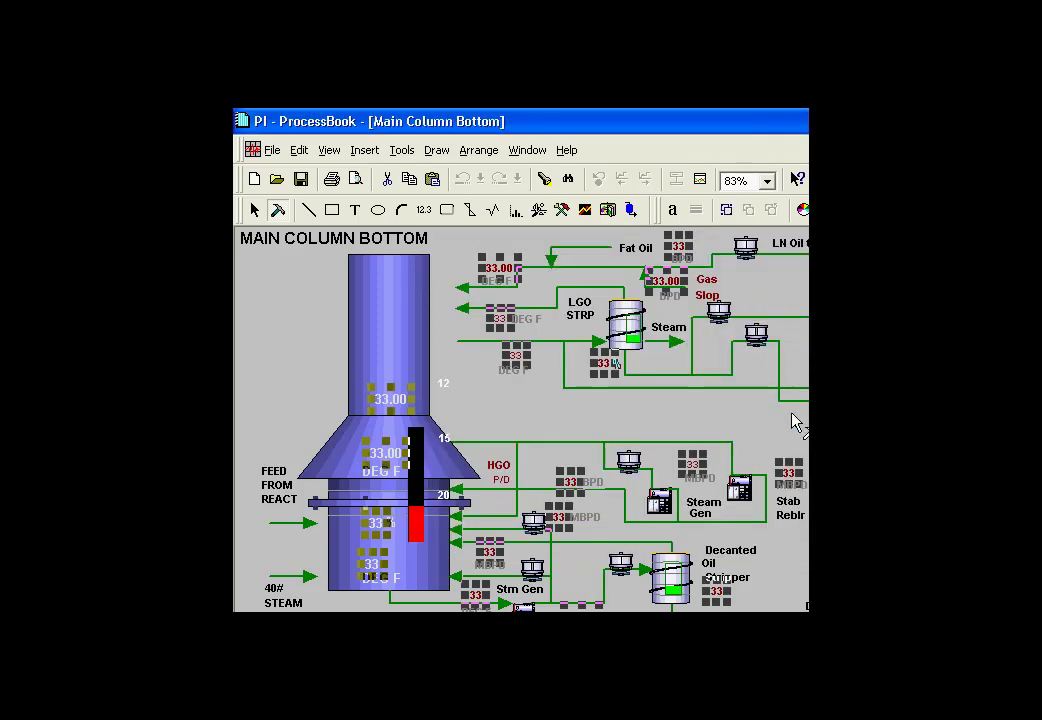
key(ctrl+F4)
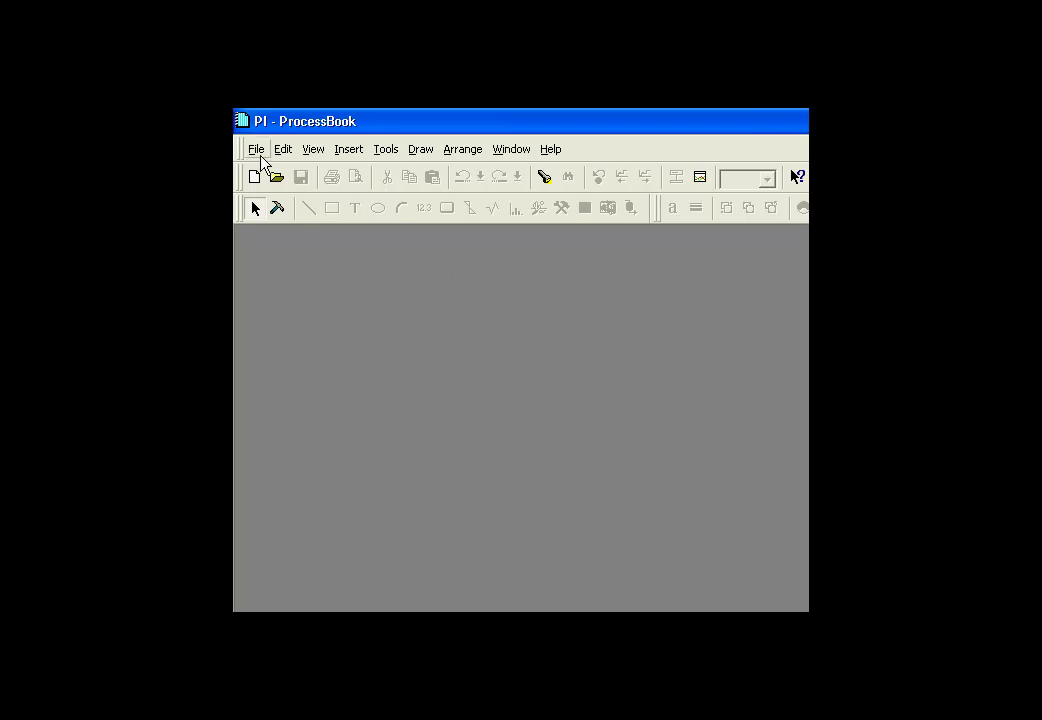
Step: Reopen GD1 from recent files and Select Like the teal circle, then a connector line
click(256, 150)
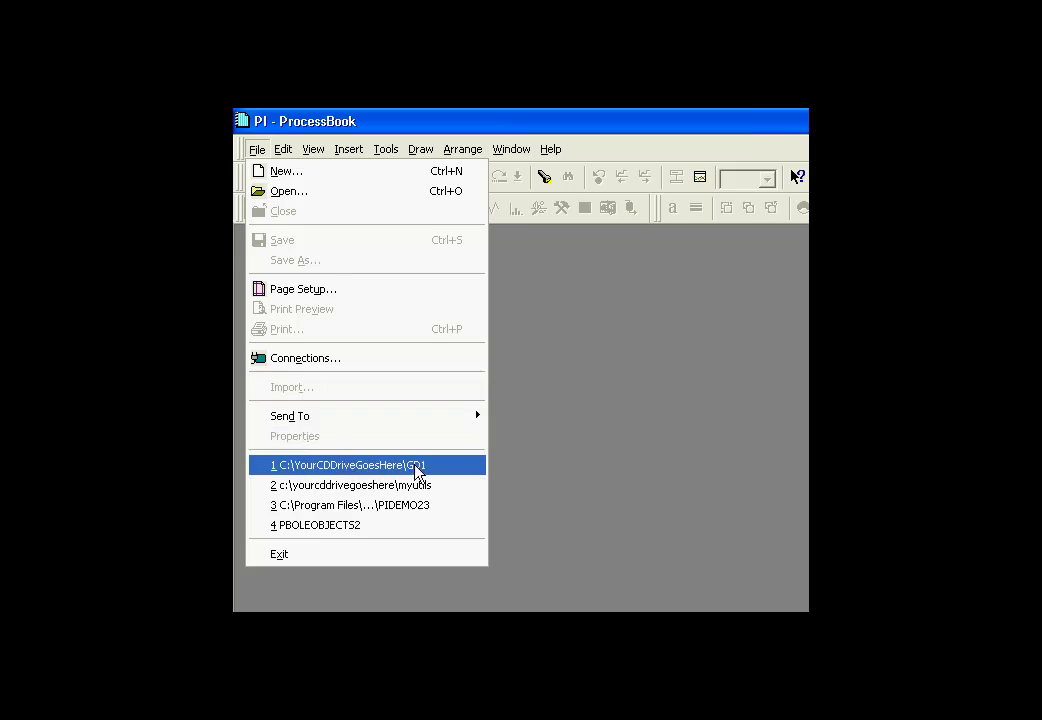
click(347, 468)
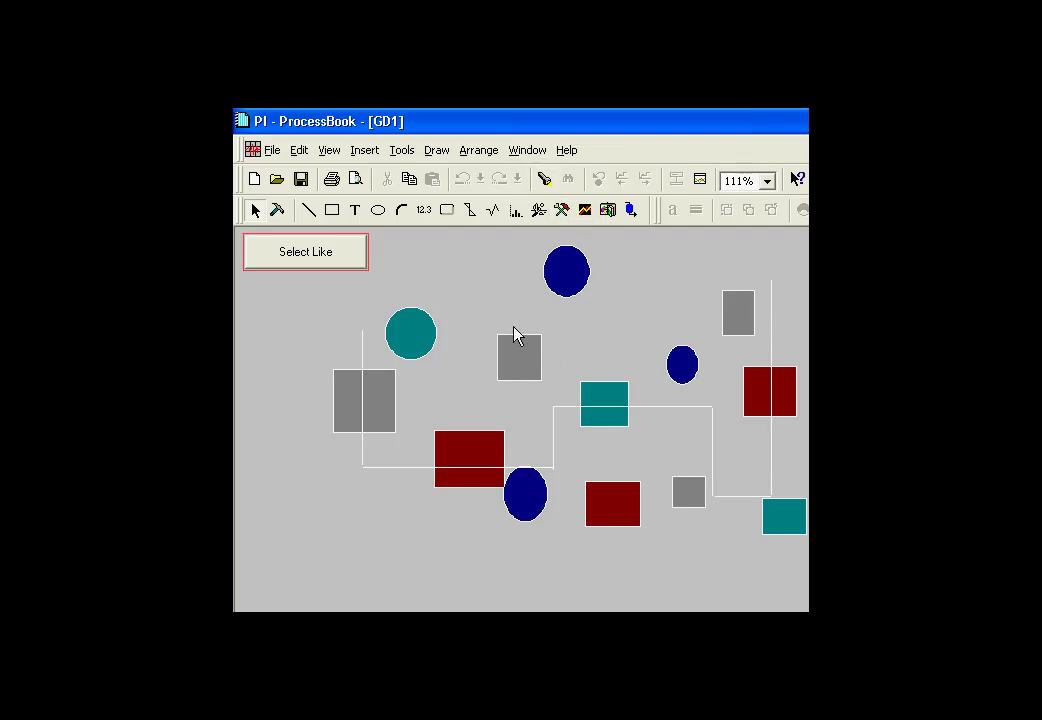
click(419, 340)
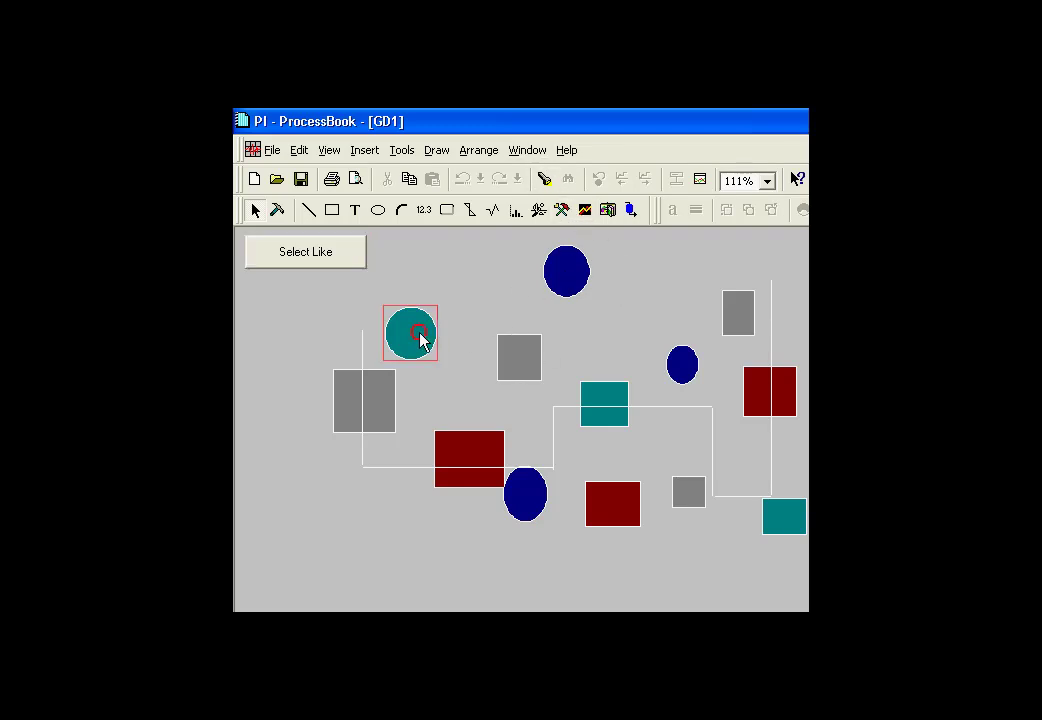
click(336, 252)
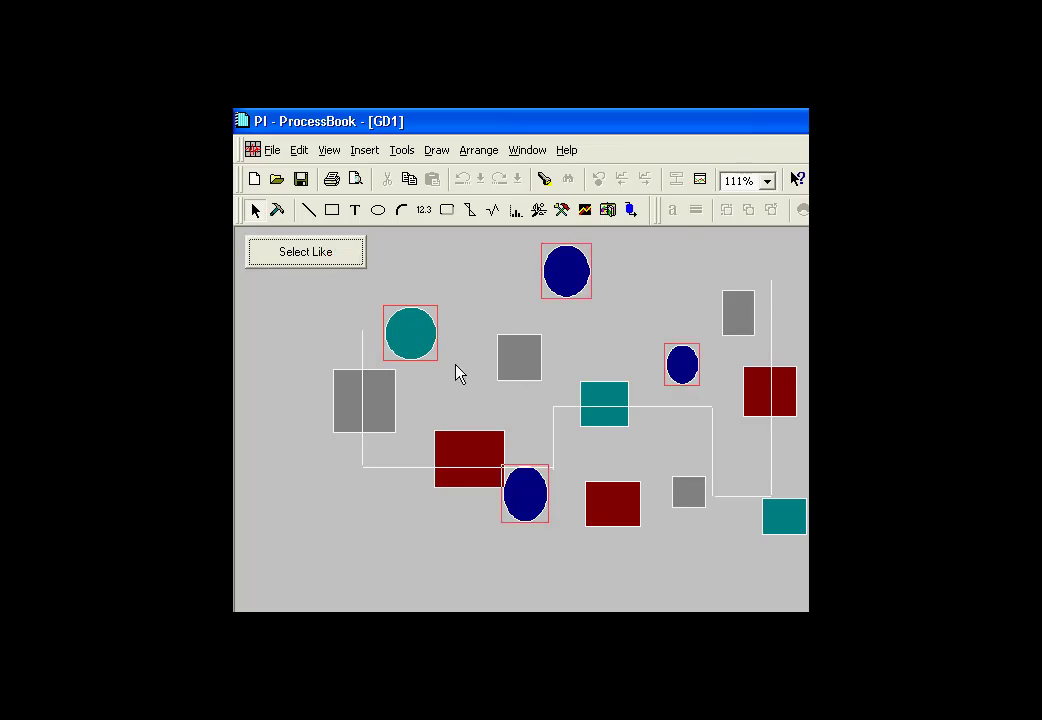
click(363, 357)
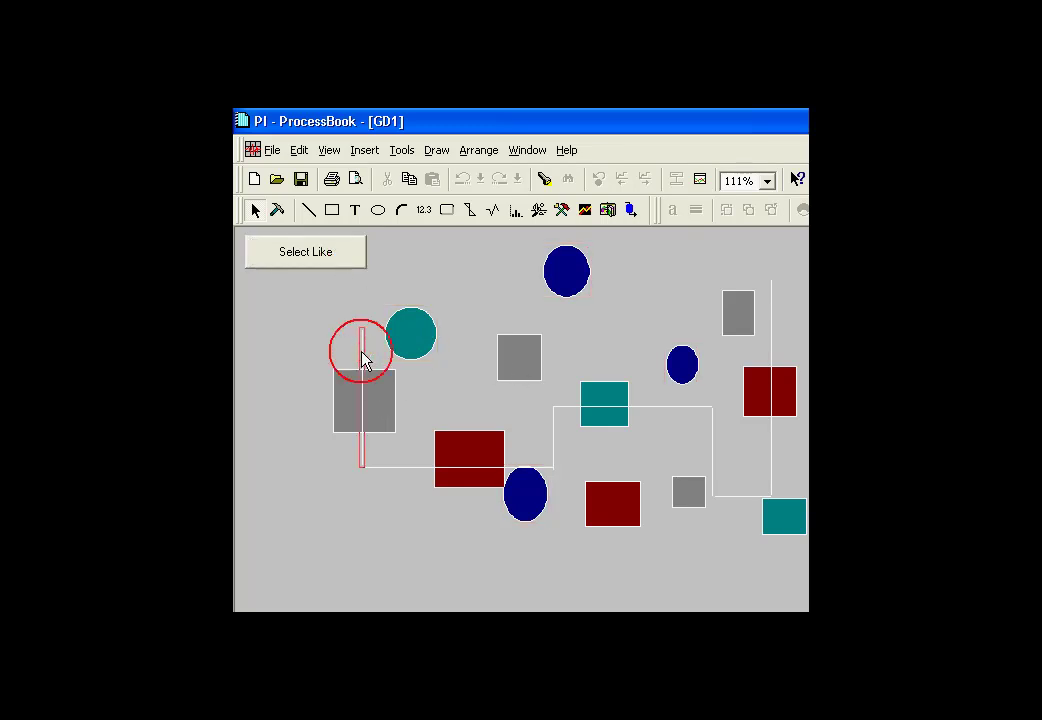
click(354, 258)
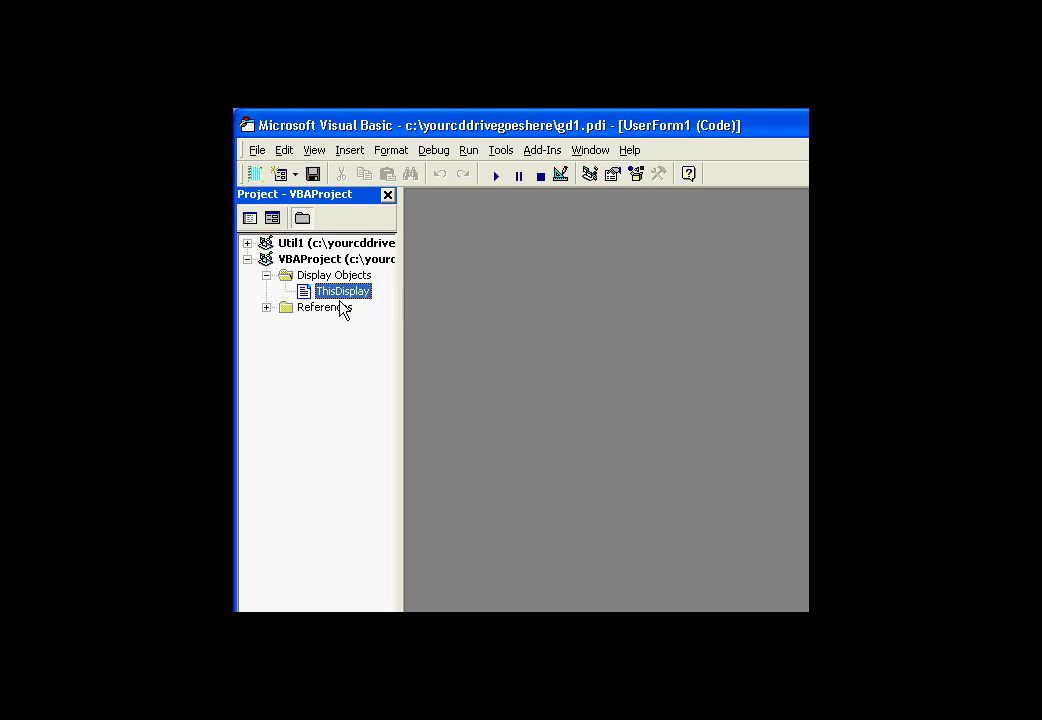
Step: Open GD1's code at the CommandButton1 click handler, after the SelectLike call
double_click(310, 291)
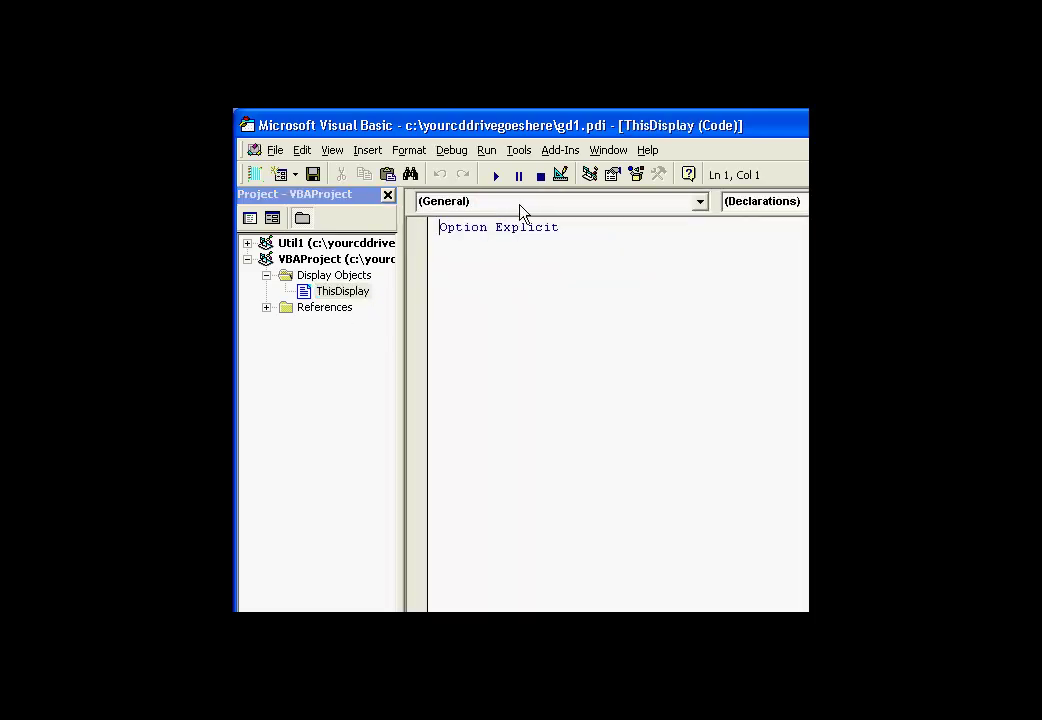
click(520, 205)
click(500, 234)
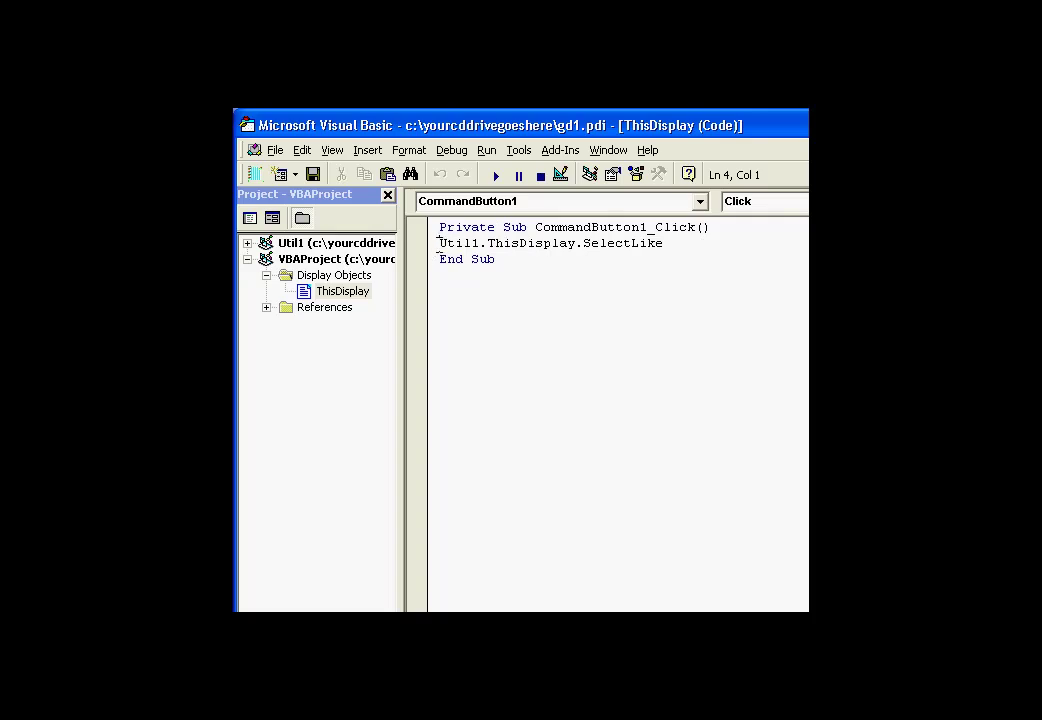
drag(441, 243, 479, 243)
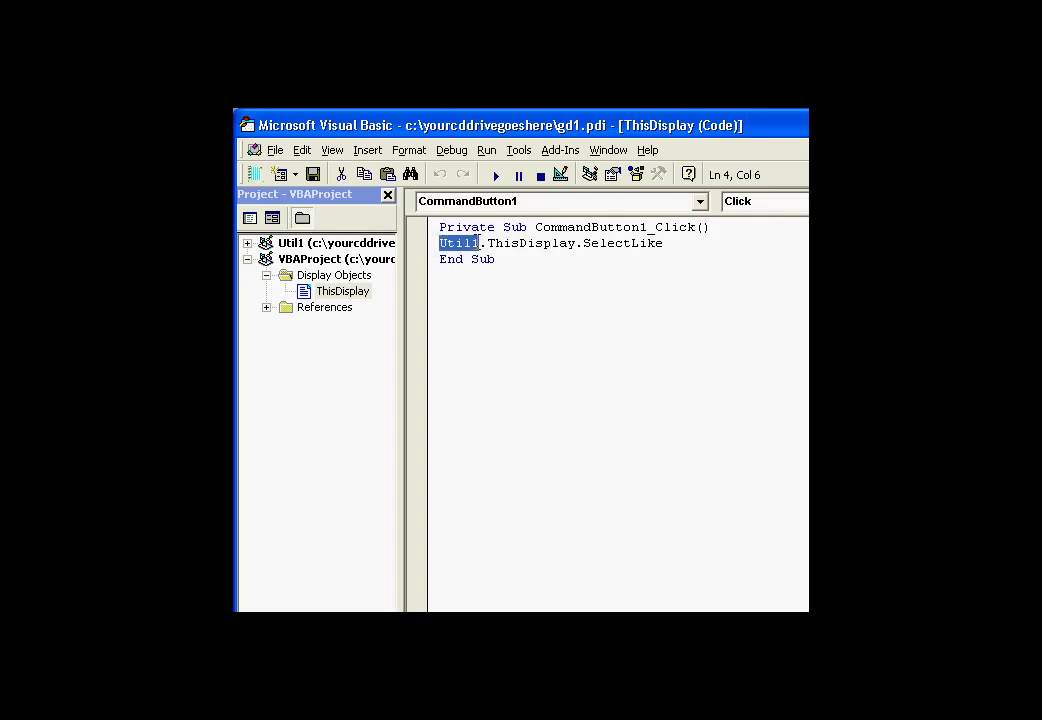
click(674, 244)
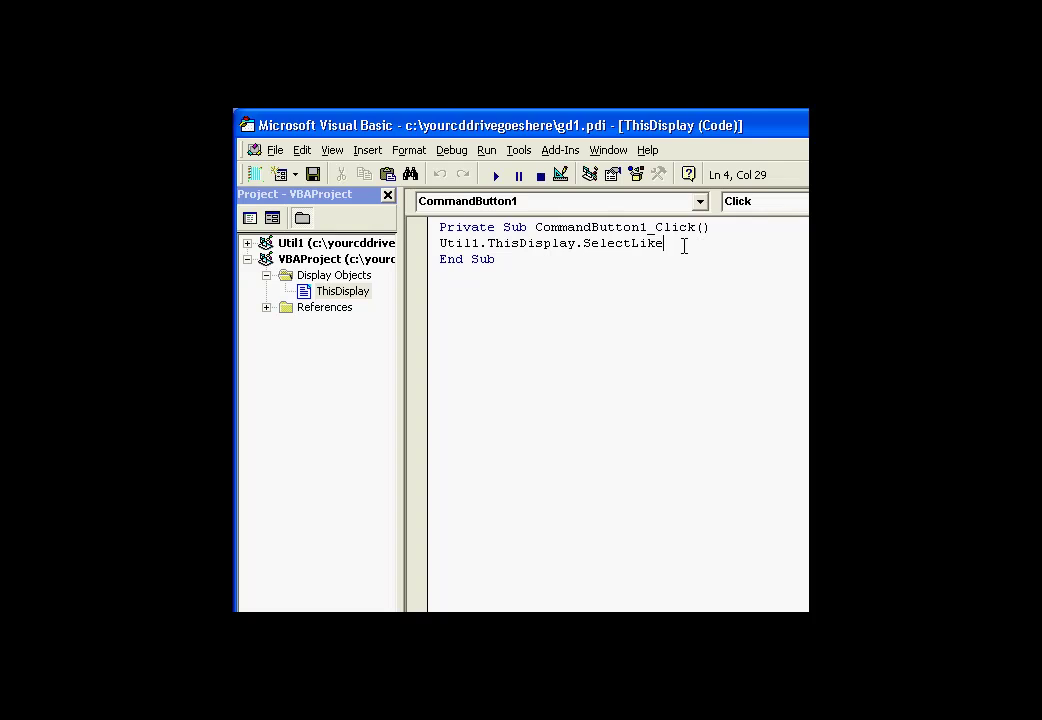
Step: Add a new line calling util1.ThisDisplay.SelectColor using IntelliSense completion
key(Return)
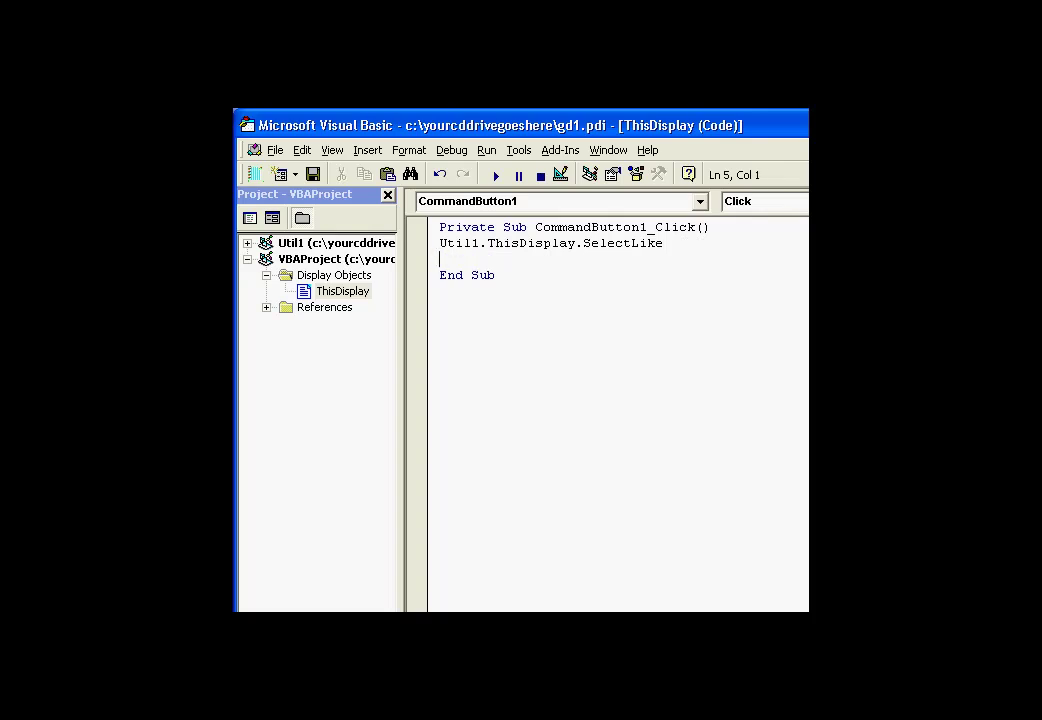
text(util1)
text(.thi)
key(Tab)
text(.)
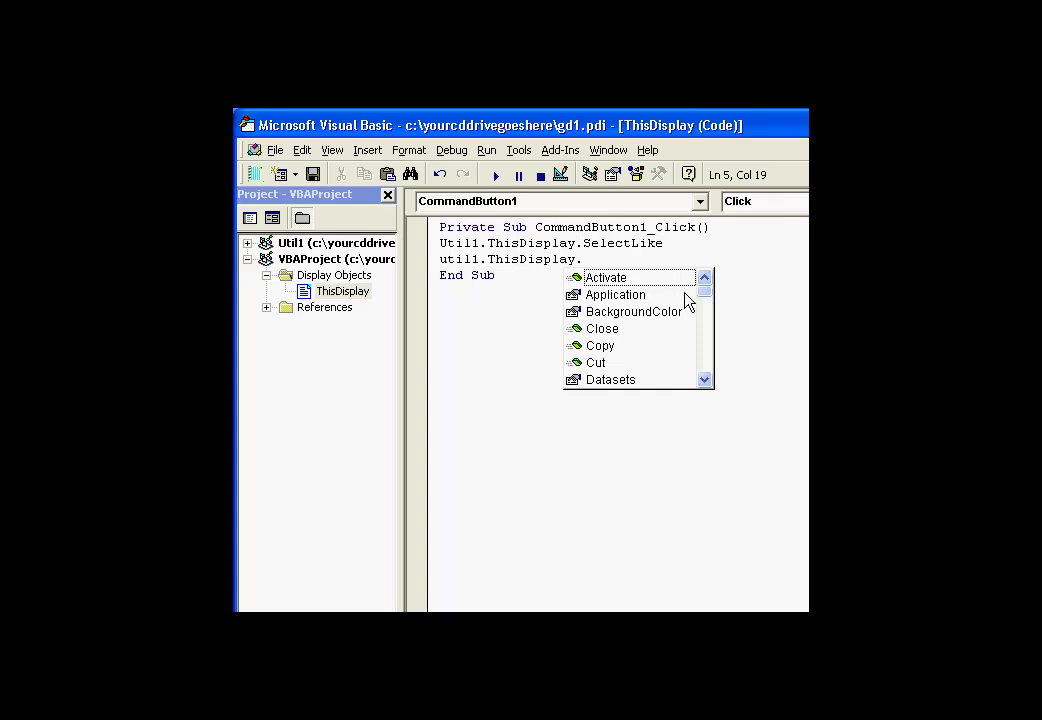
drag(705, 300, 709, 355)
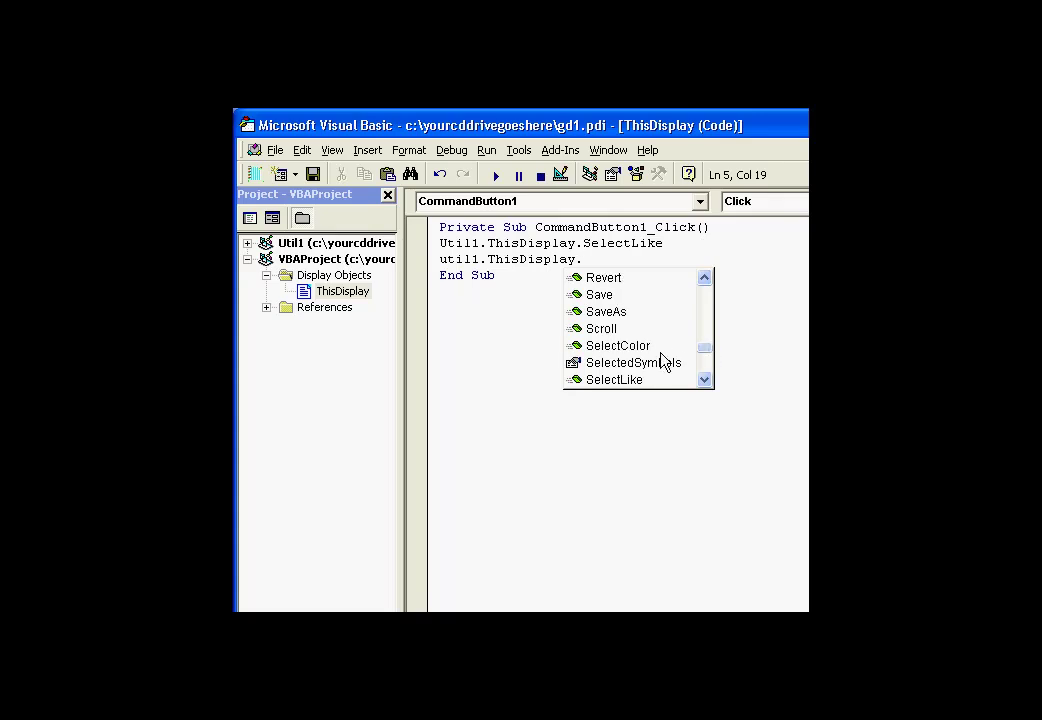
click(629, 385)
click(628, 345)
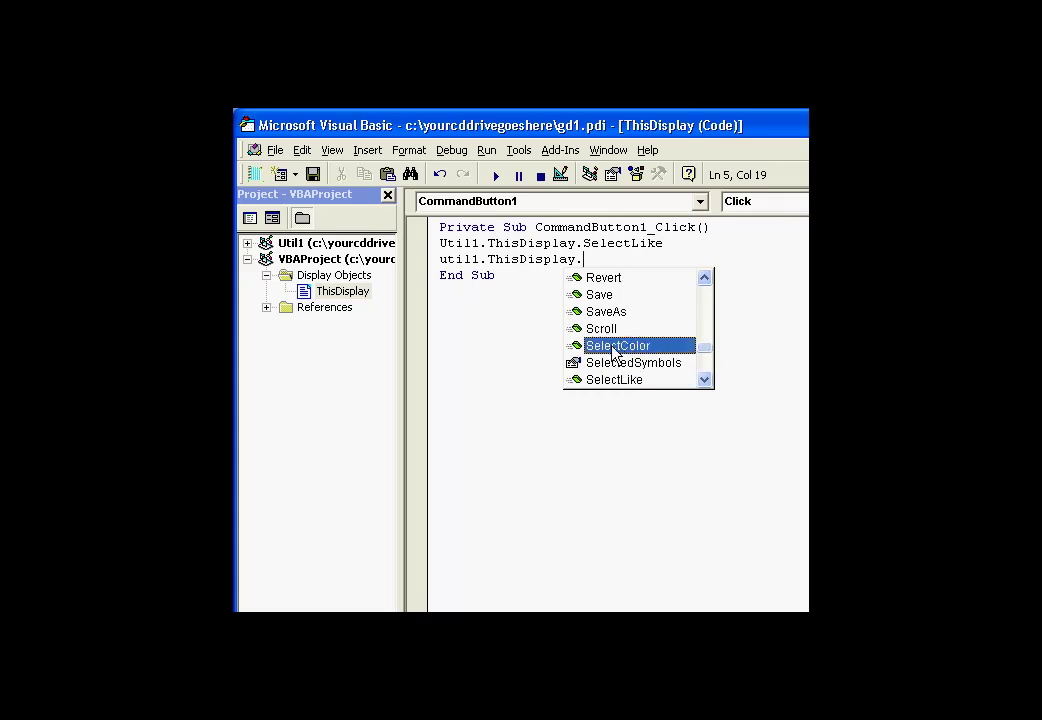
double_click(588, 346)
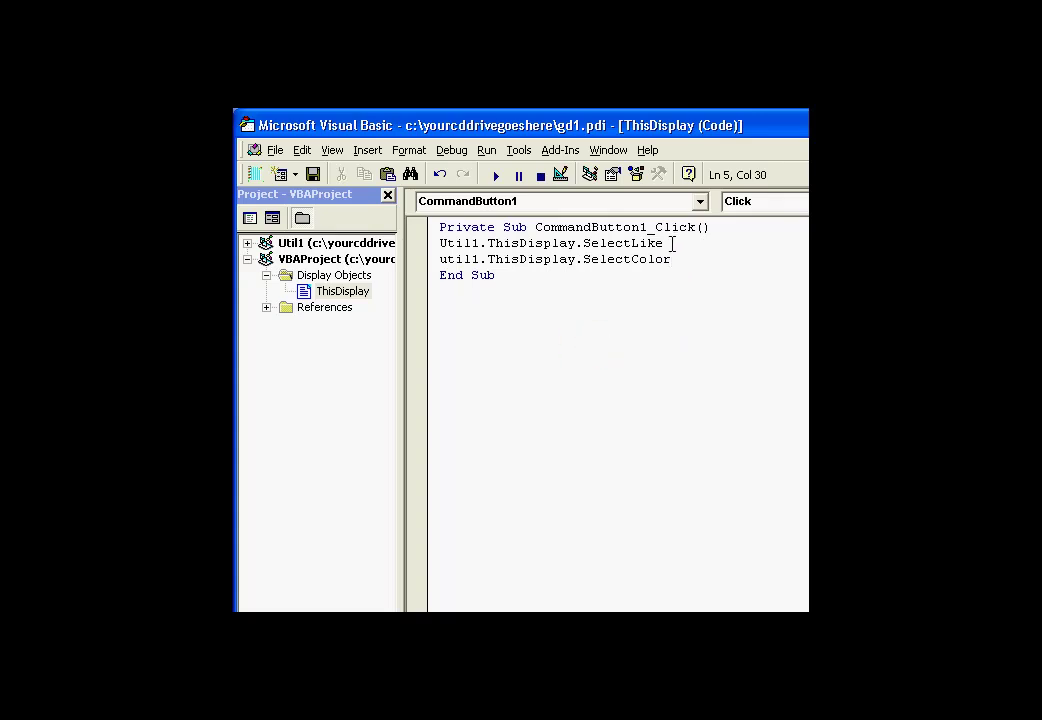
Step: Comment out the SelectLike call with an apostrophe
click(441, 246)
text('u)
click(557, 277)
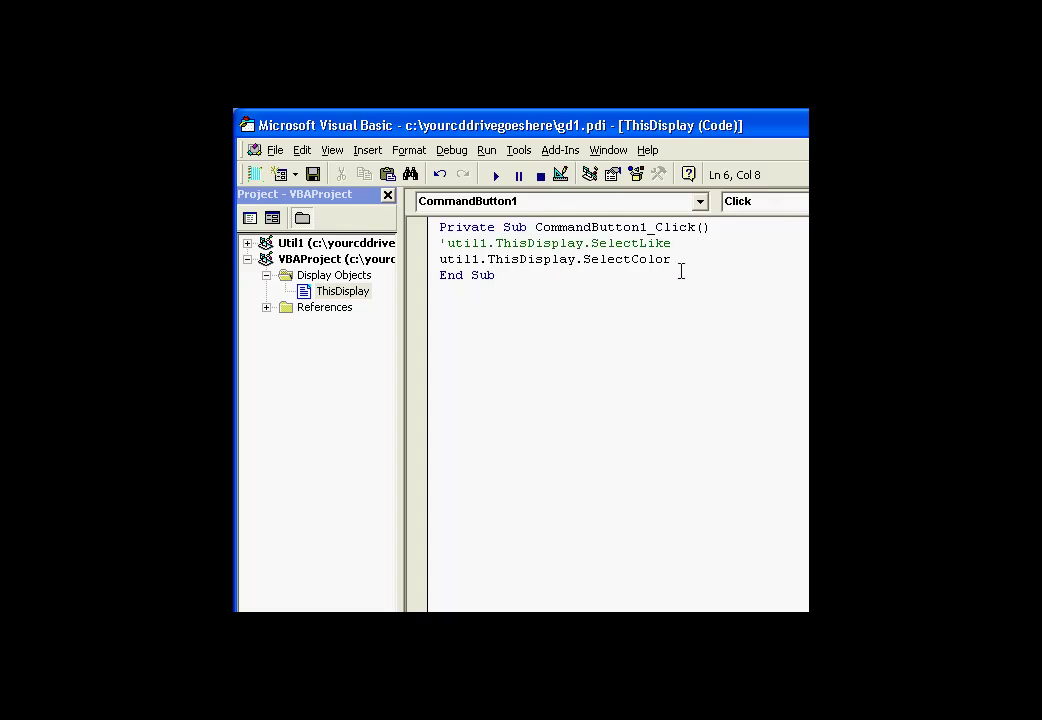
Step: Review the display button's Caption property, then return GD1 to run mode
click(253, 174)
click(337, 262)
right_click(337, 262)
click(396, 474)
click(365, 294)
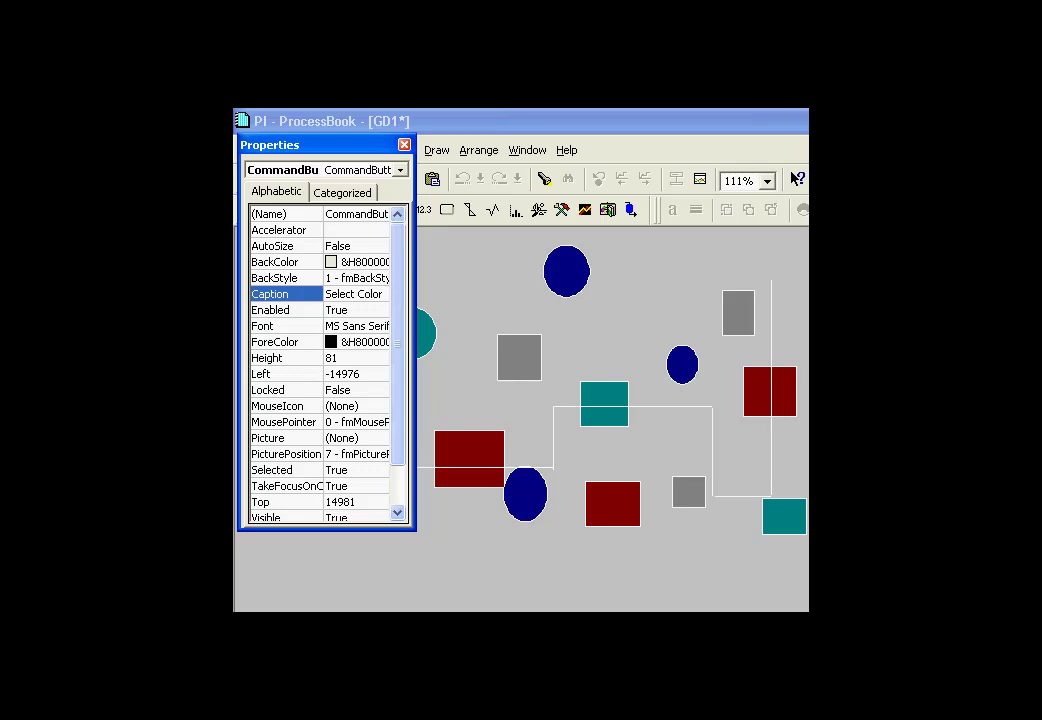
click(404, 145)
click(256, 212)
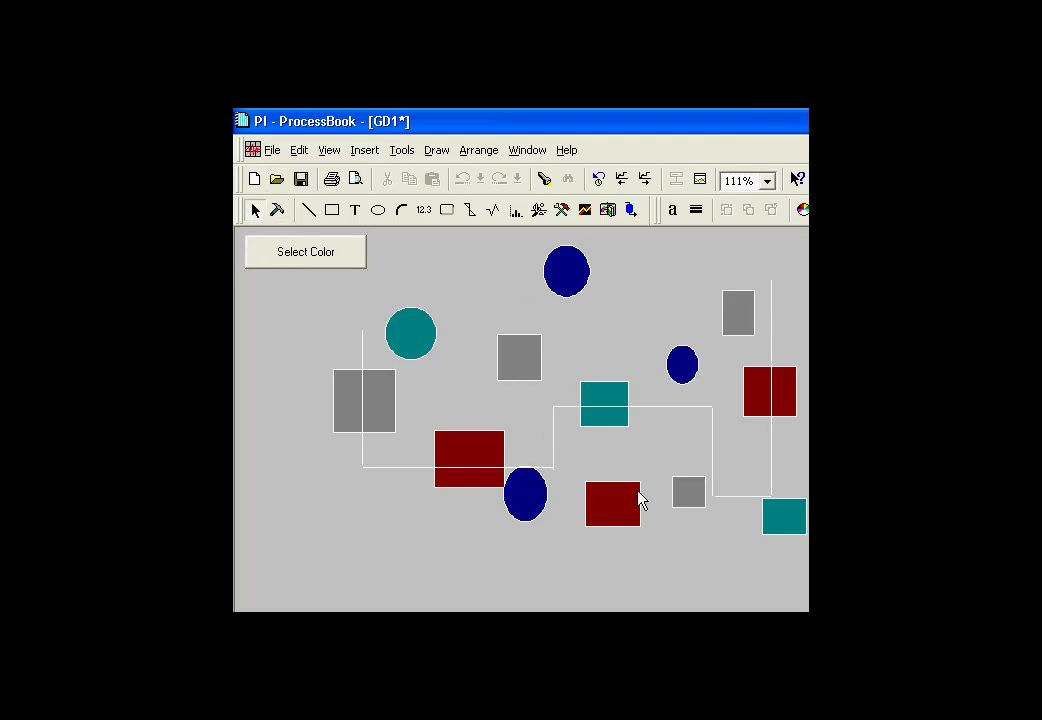
Step: Test Select Color on a grey rectangle, then the teal circle, and clear the selection
click(381, 391)
click(338, 255)
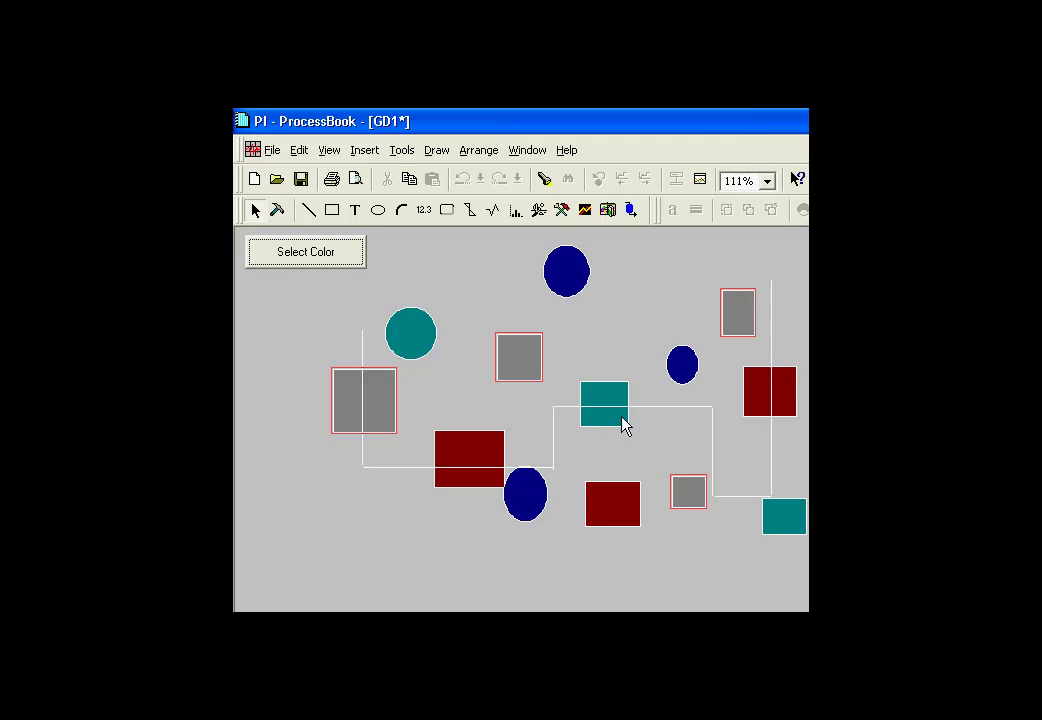
click(425, 343)
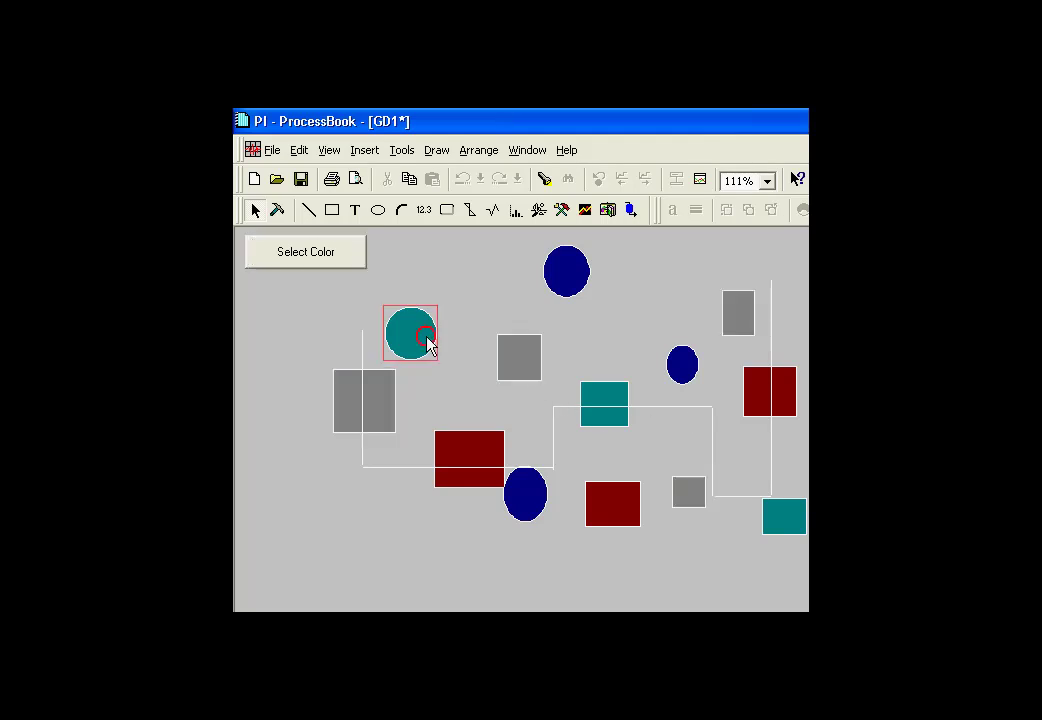
click(343, 262)
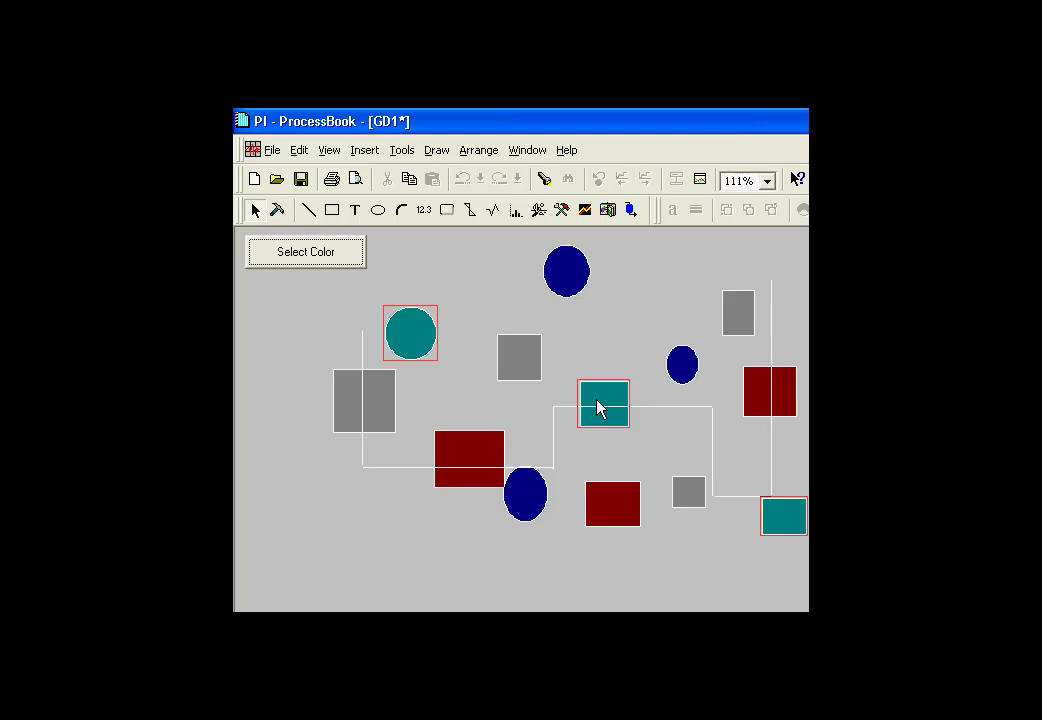
click(596, 342)
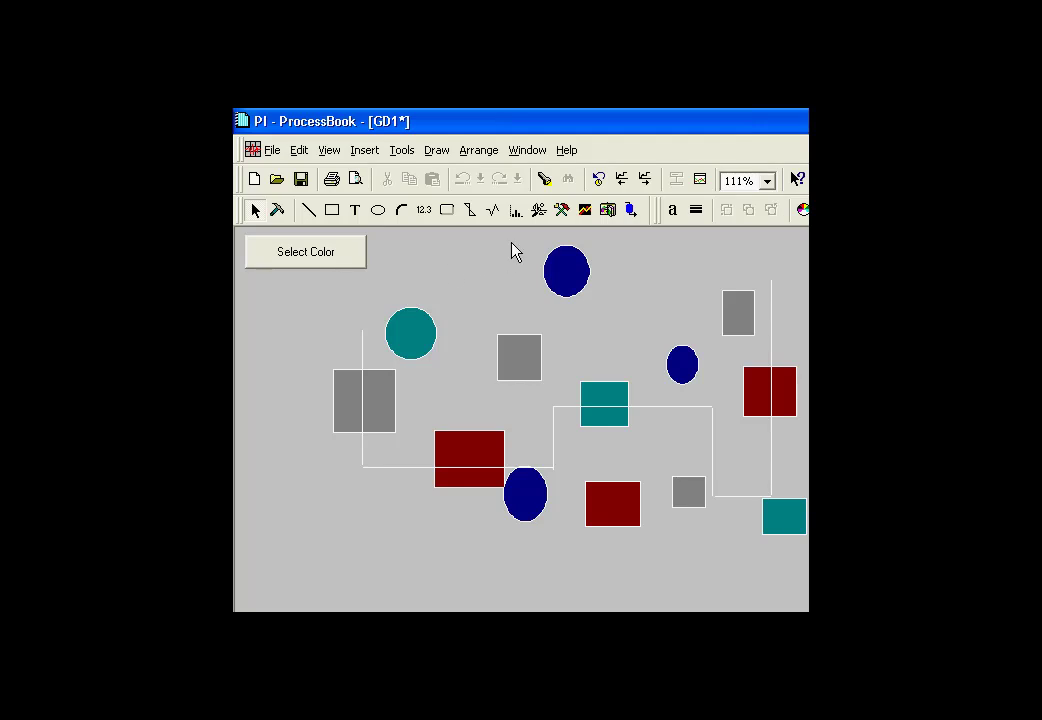
key(alt+F11)
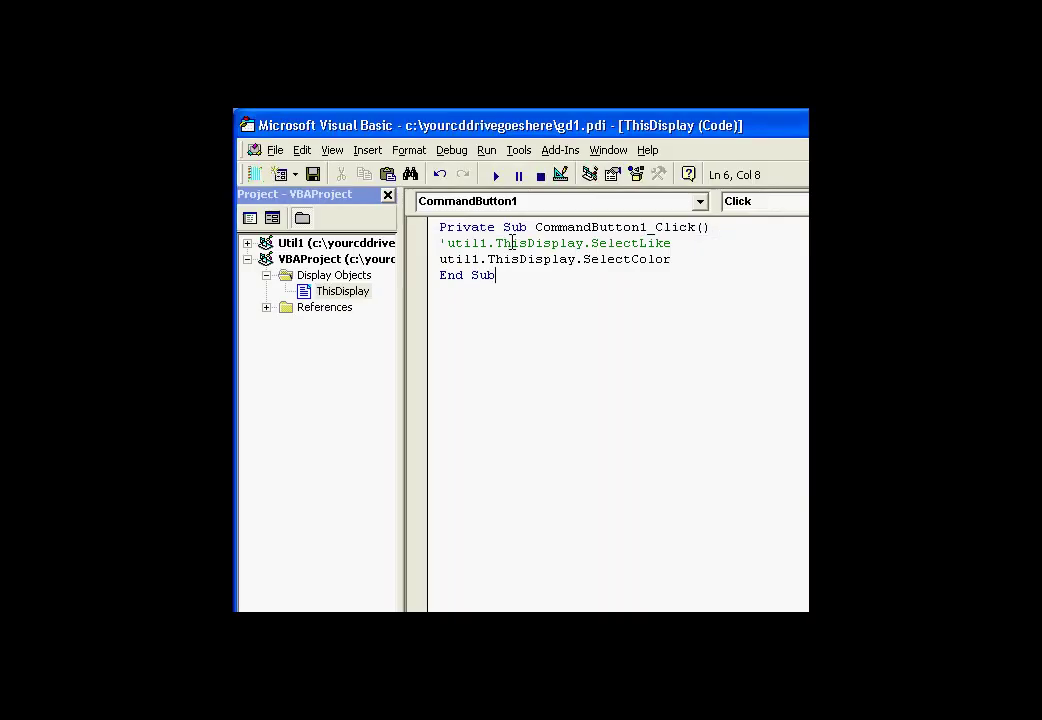
Step: Inspect the util1.ThisDisplay.SelectColor call, then switch back to the GD1 display
drag(437, 262, 488, 262)
click(489, 260)
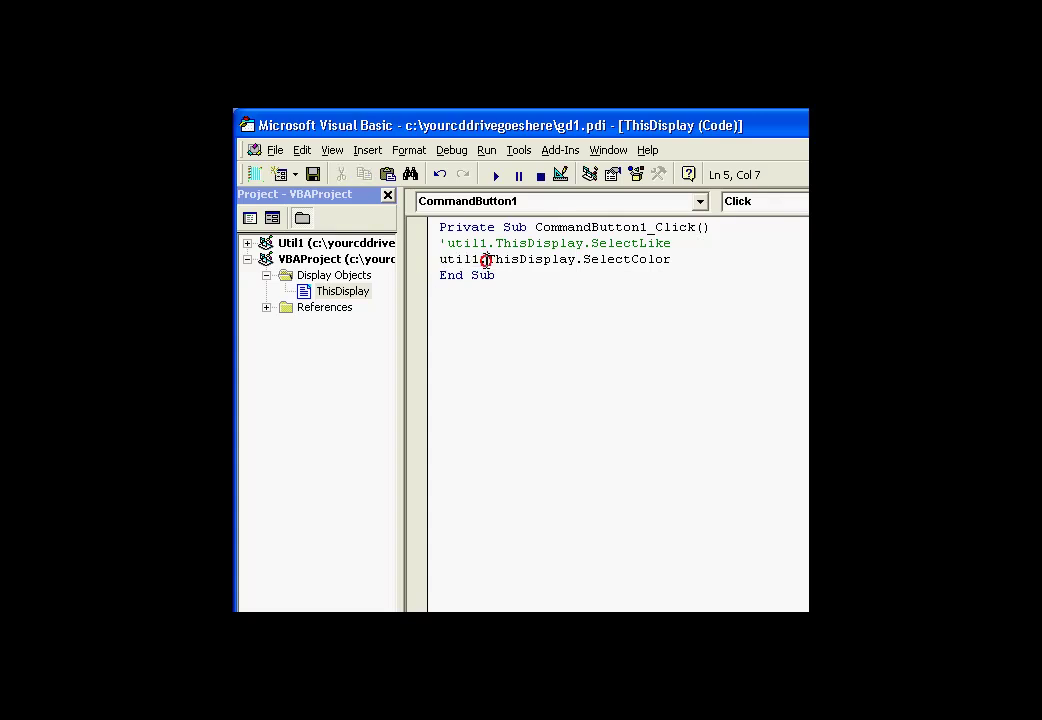
click(253, 174)
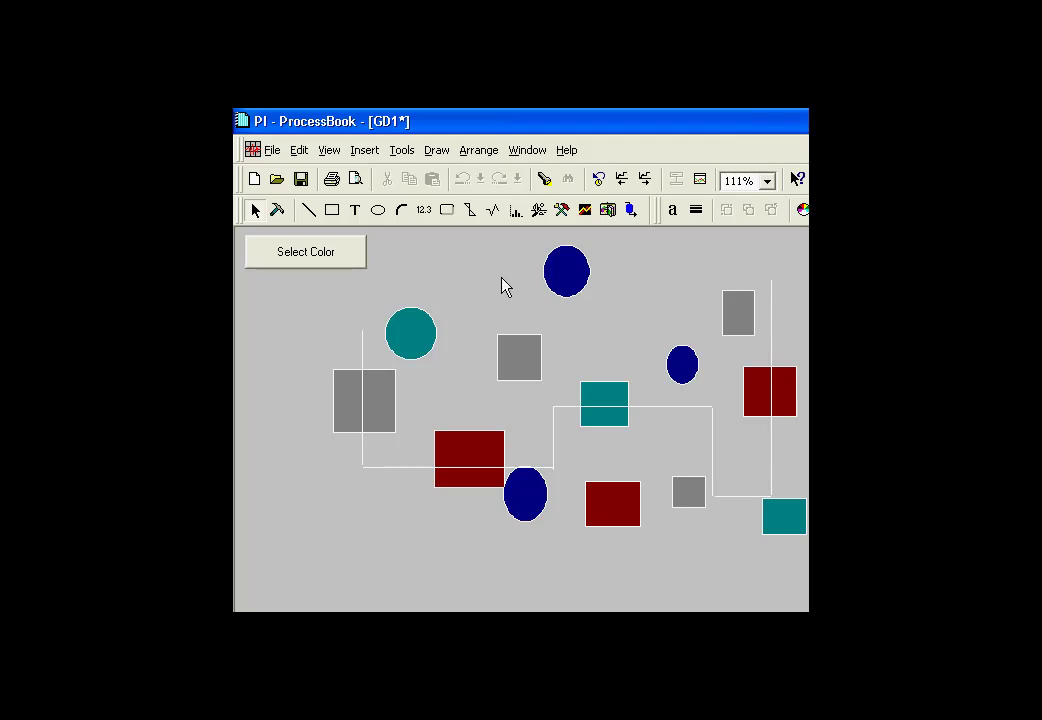
Step: In toolbar customization, list the User Definable macros under Macros > myutils.pdi
click(323, 153)
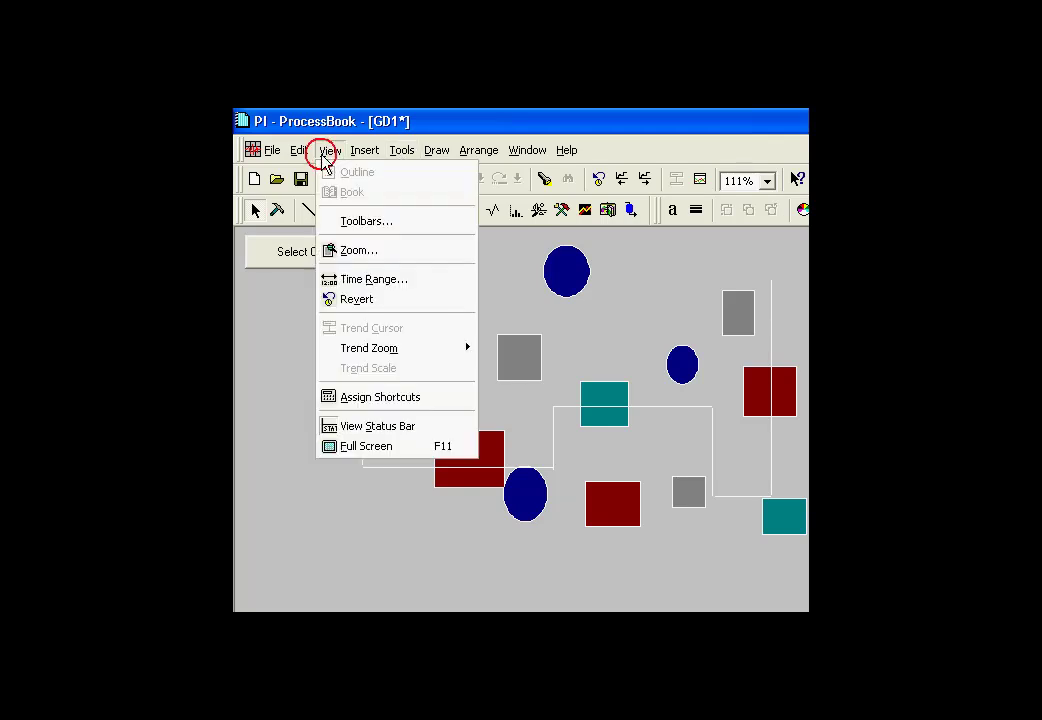
click(350, 224)
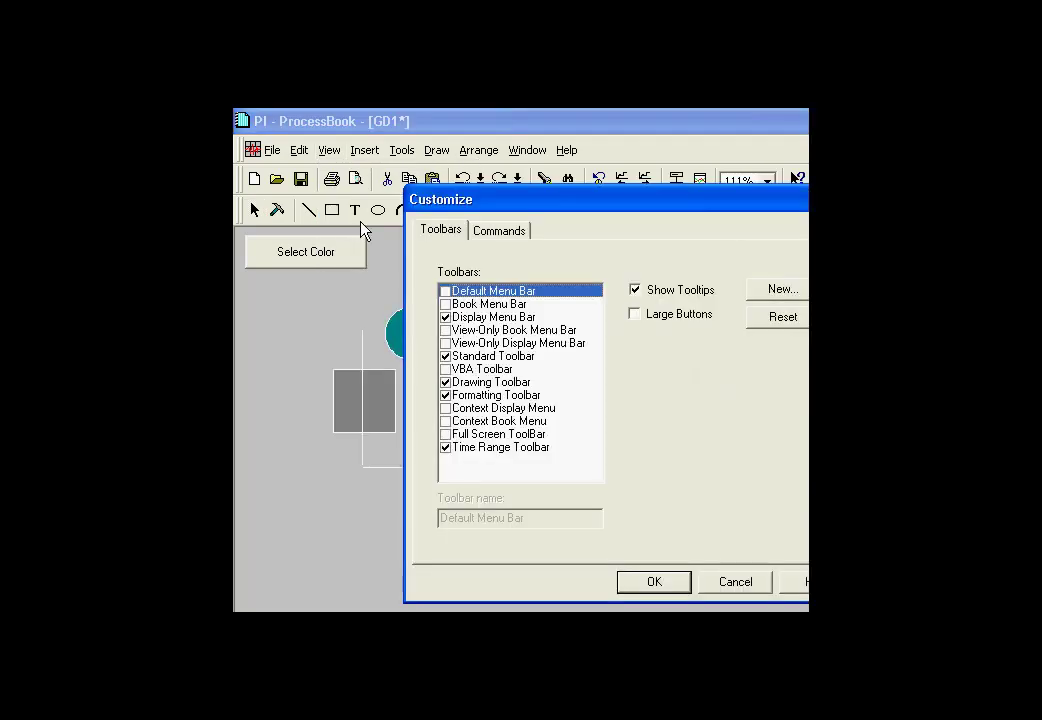
click(494, 235)
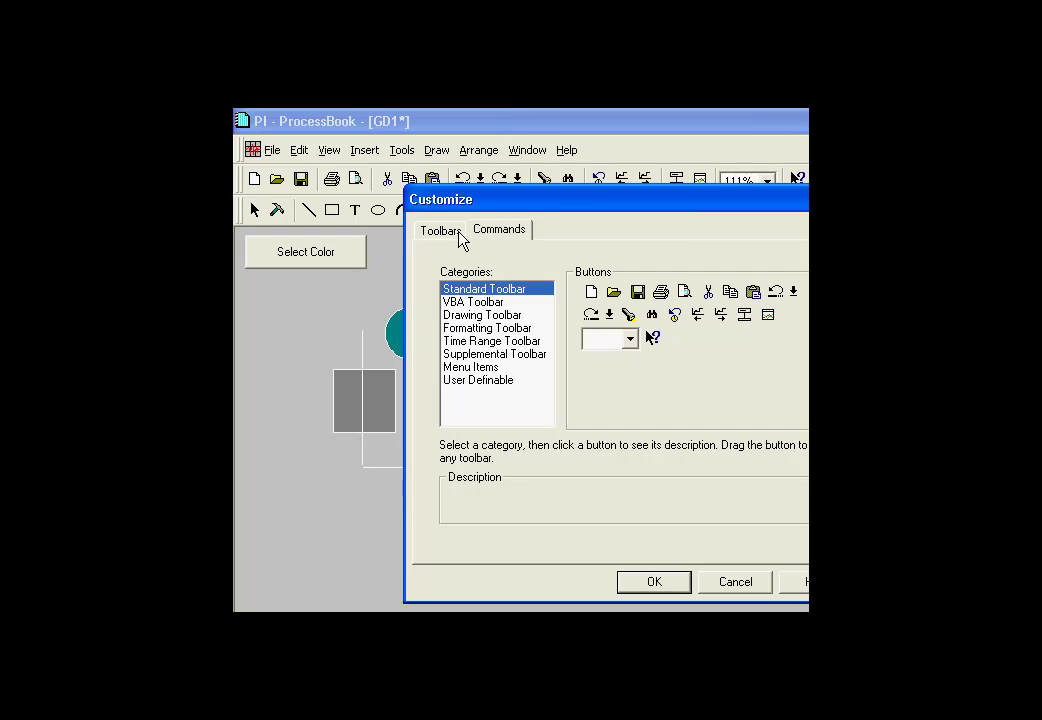
click(450, 381)
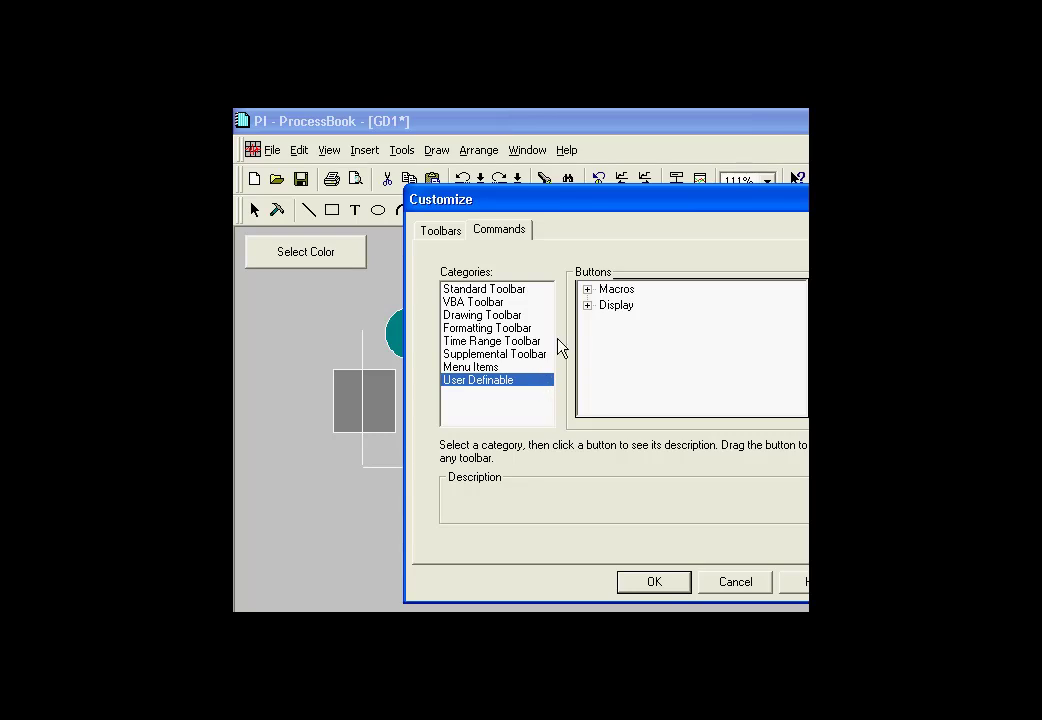
click(588, 292)
click(587, 290)
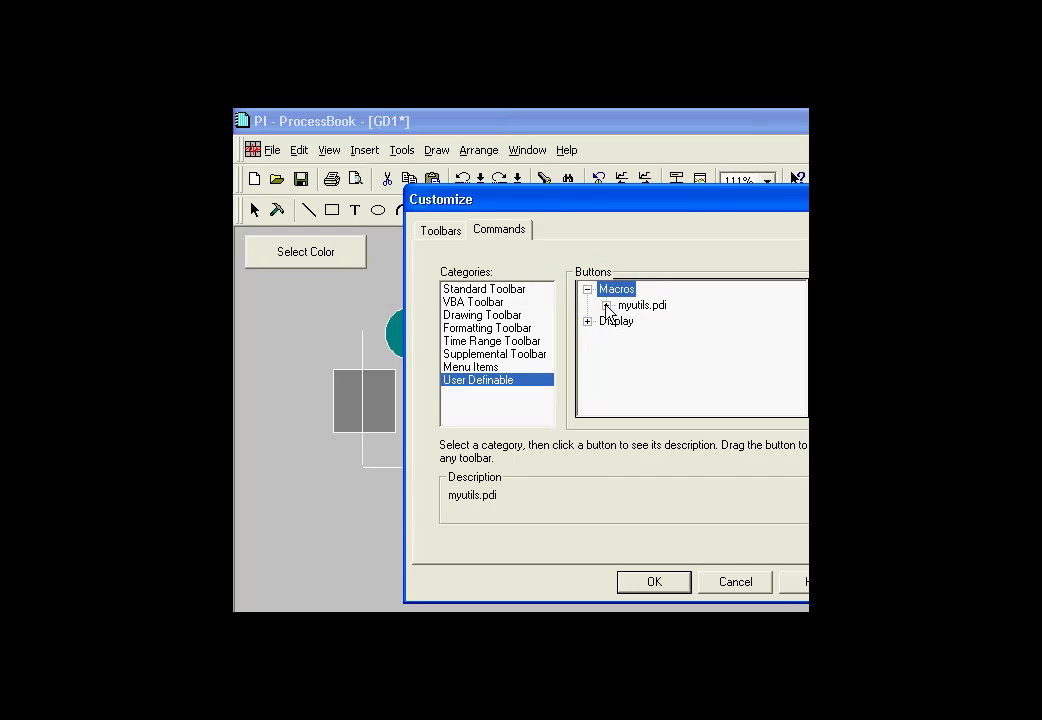
click(606, 306)
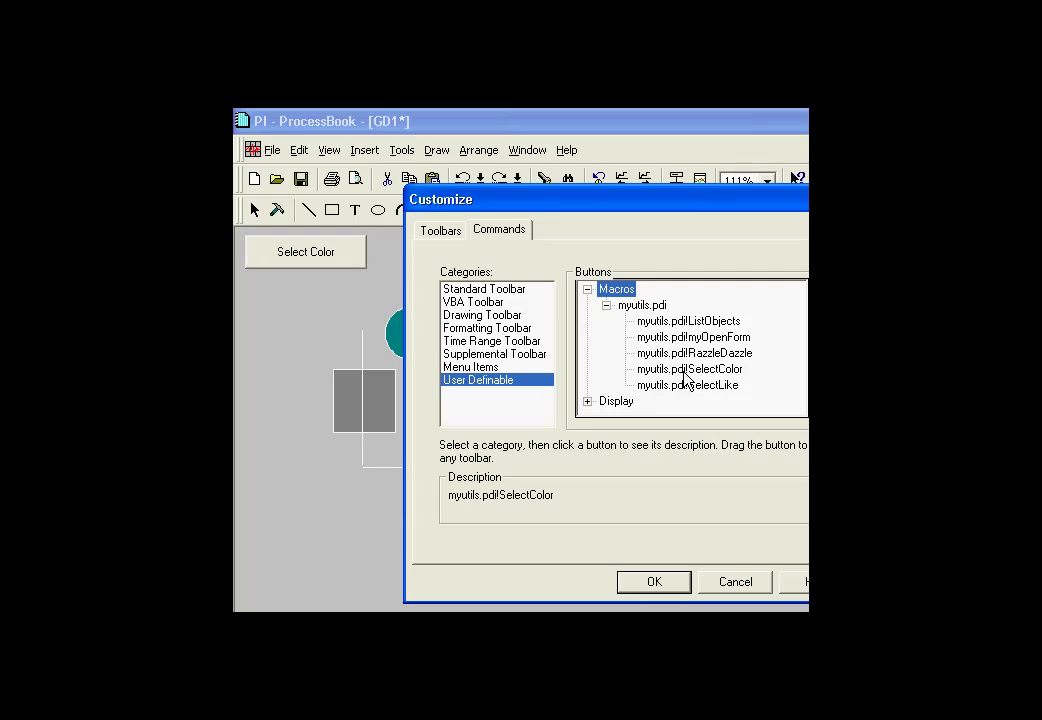
Step: Drag SelectColor onto the toolbar as a new command with a smiley image
drag(609, 216, 560, 267)
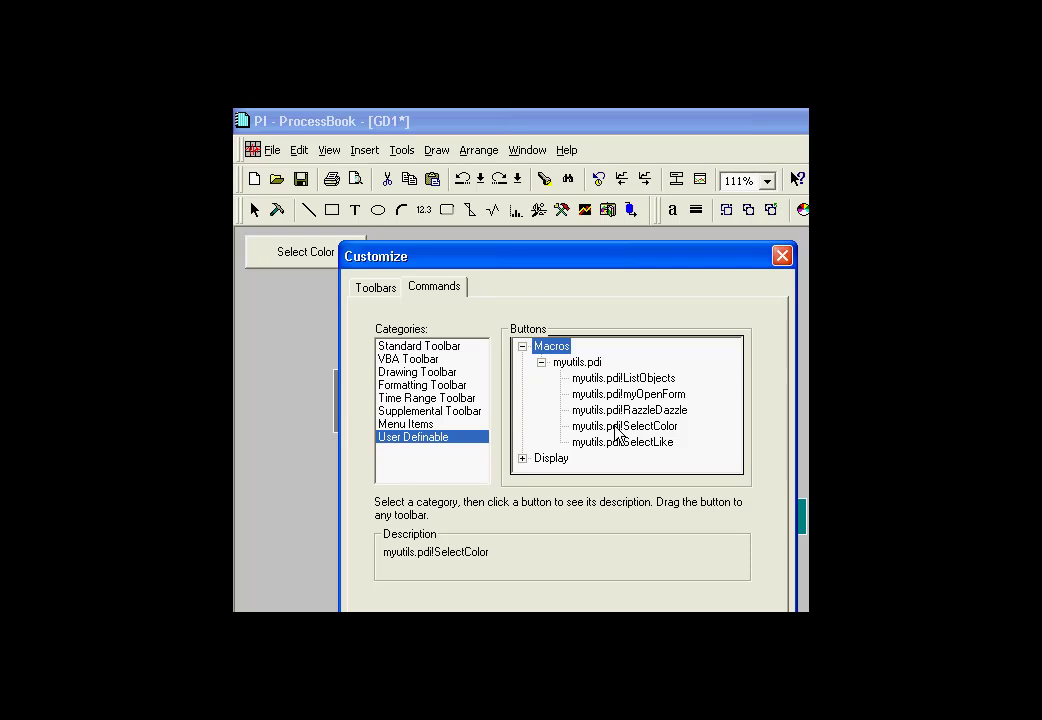
mouse_move(600, 426)
mouse_down()
mouse_move(632, 355)
mouse_move(644, 211)
mouse_up()
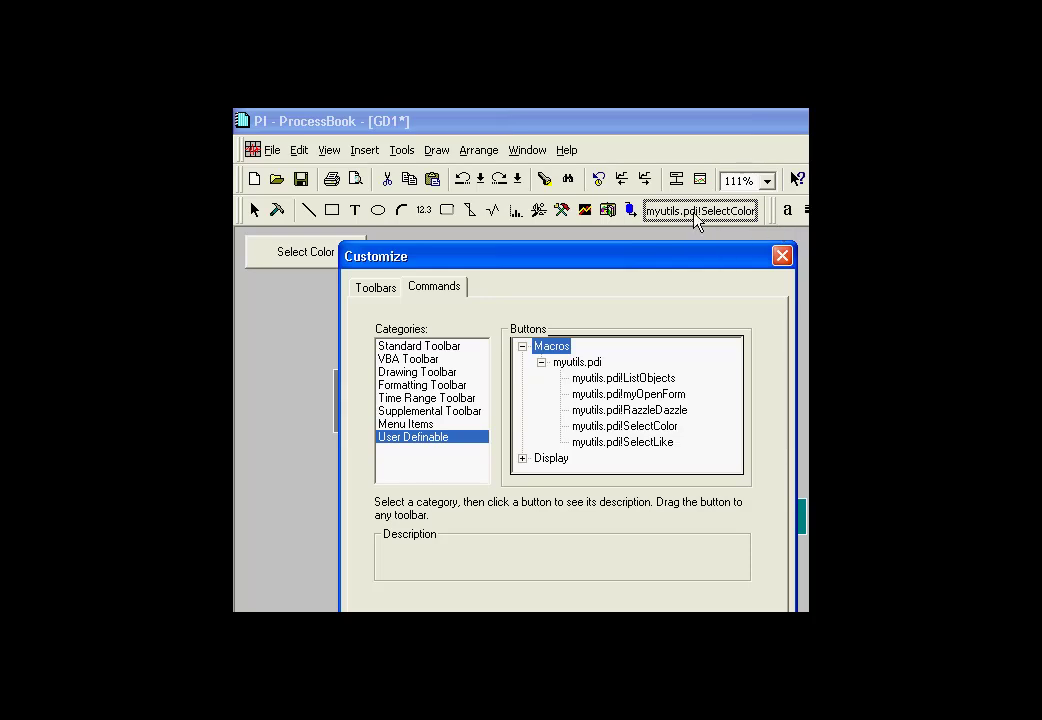
right_click(697, 222)
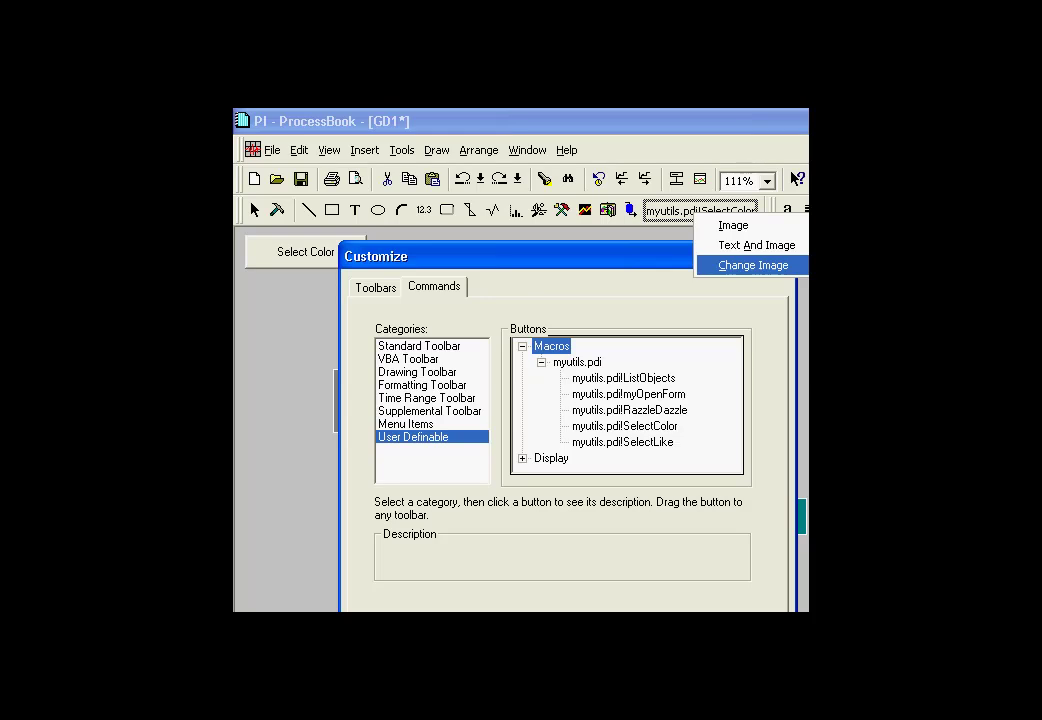
key(Return)
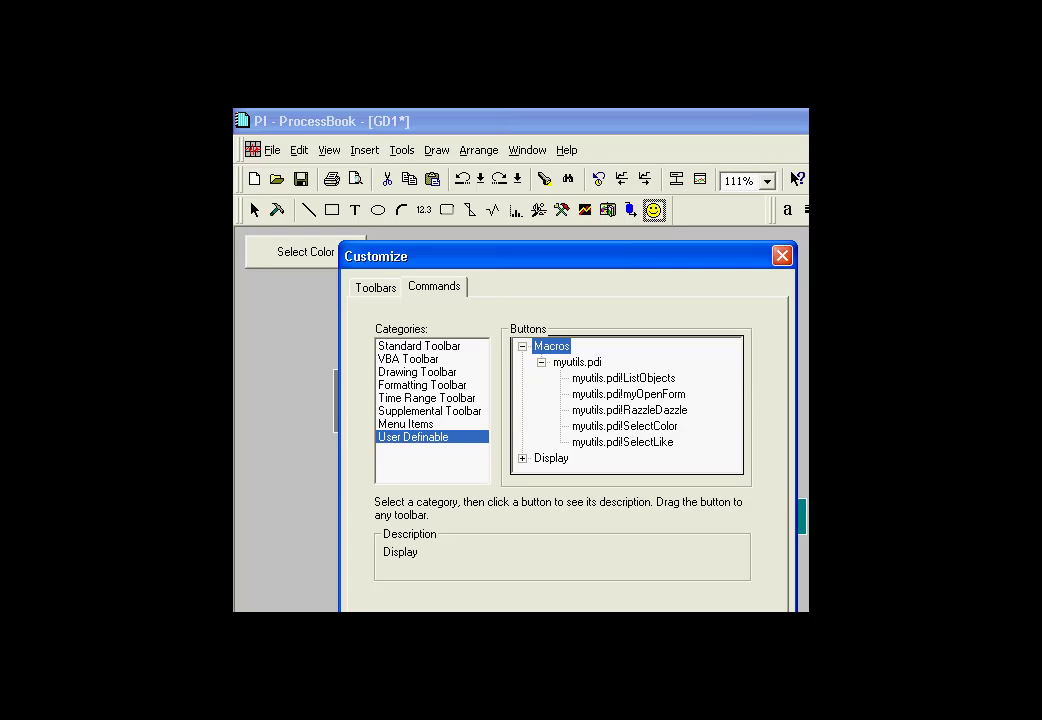
click(782, 256)
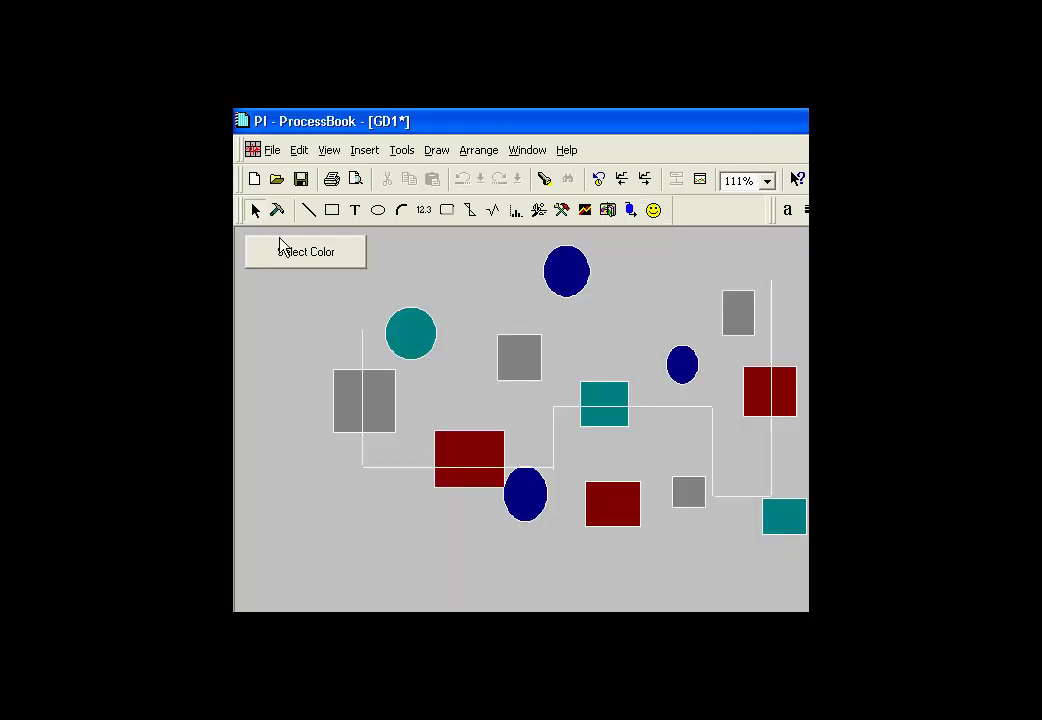
Step: In run mode, use the smiley macro to select all teal shapes, then all navy shapes
click(409, 338)
click(653, 210)
click(571, 280)
click(653, 211)
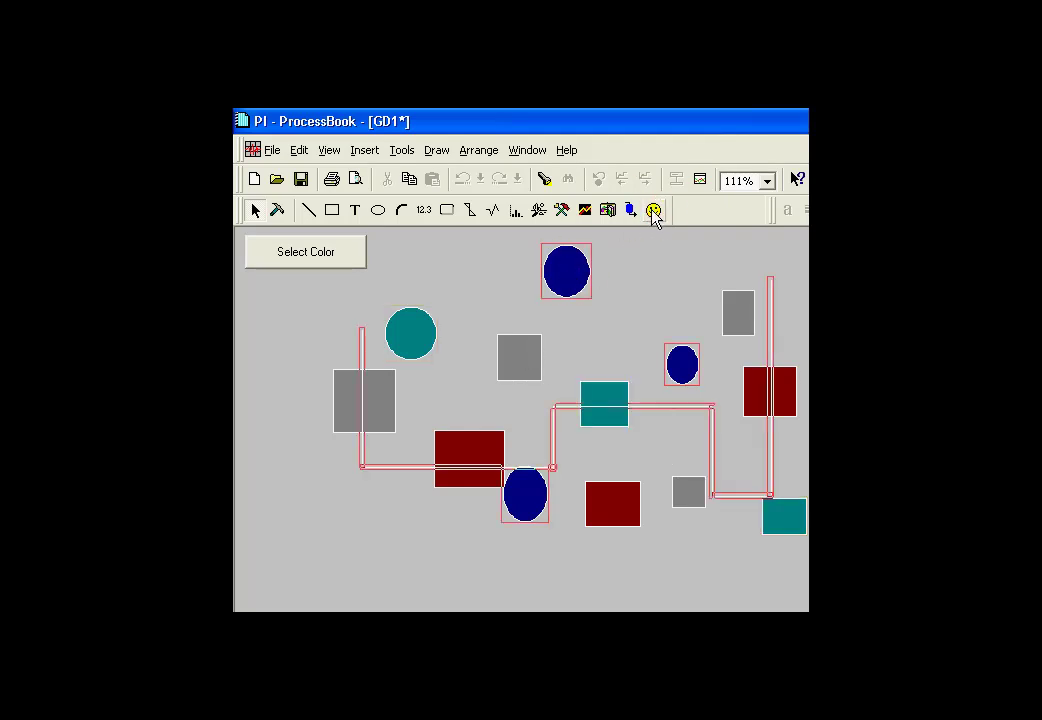
click(606, 324)
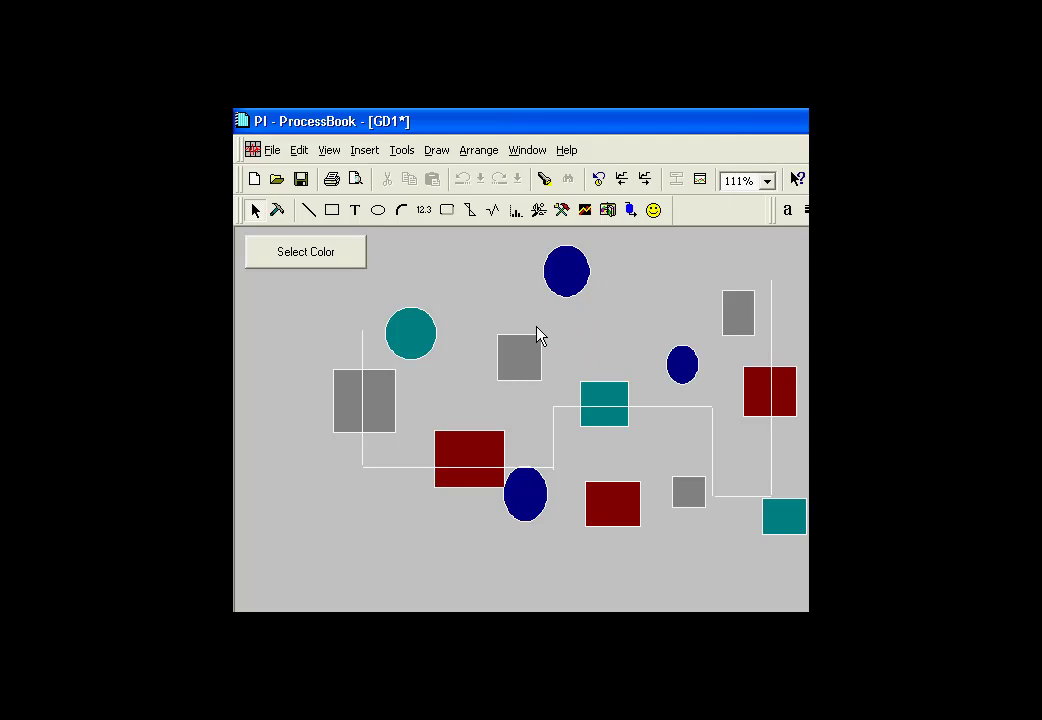
Step: In build mode, repeat the smiley macro to select the navy shapes, then the teal shapes
click(278, 211)
click(575, 272)
click(655, 211)
click(450, 292)
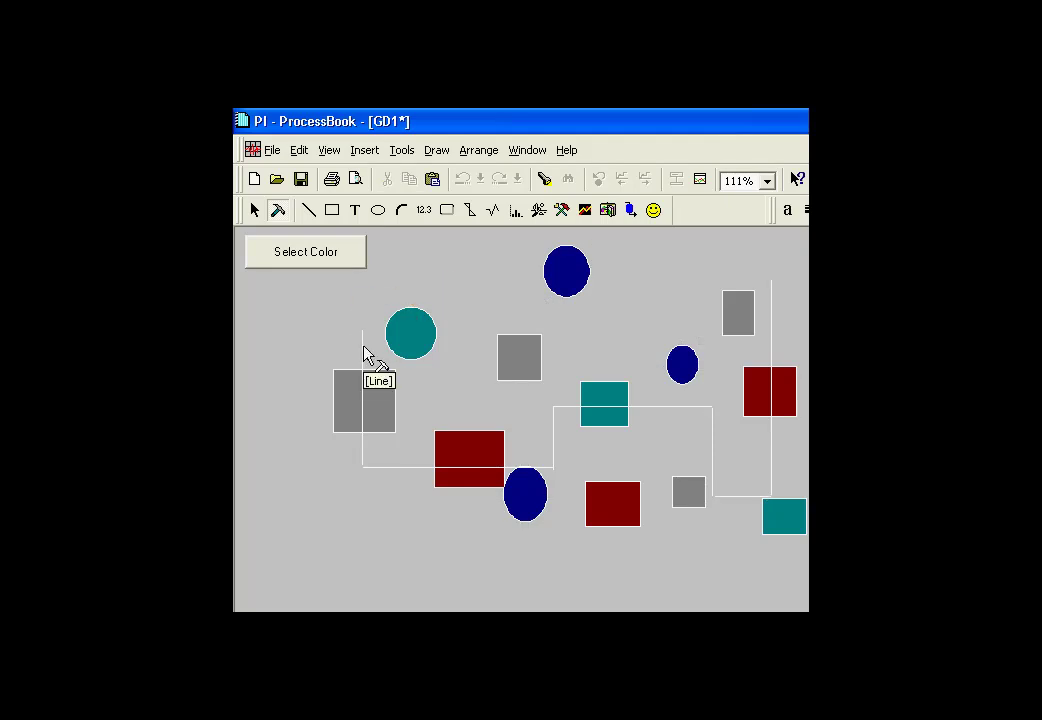
click(415, 333)
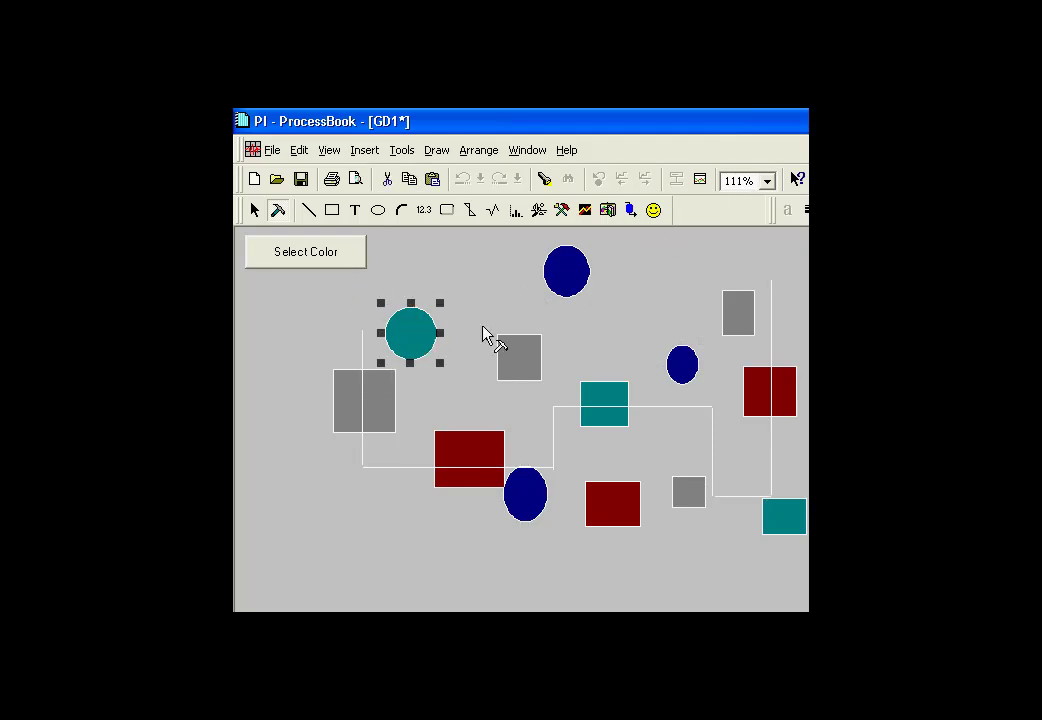
click(654, 212)
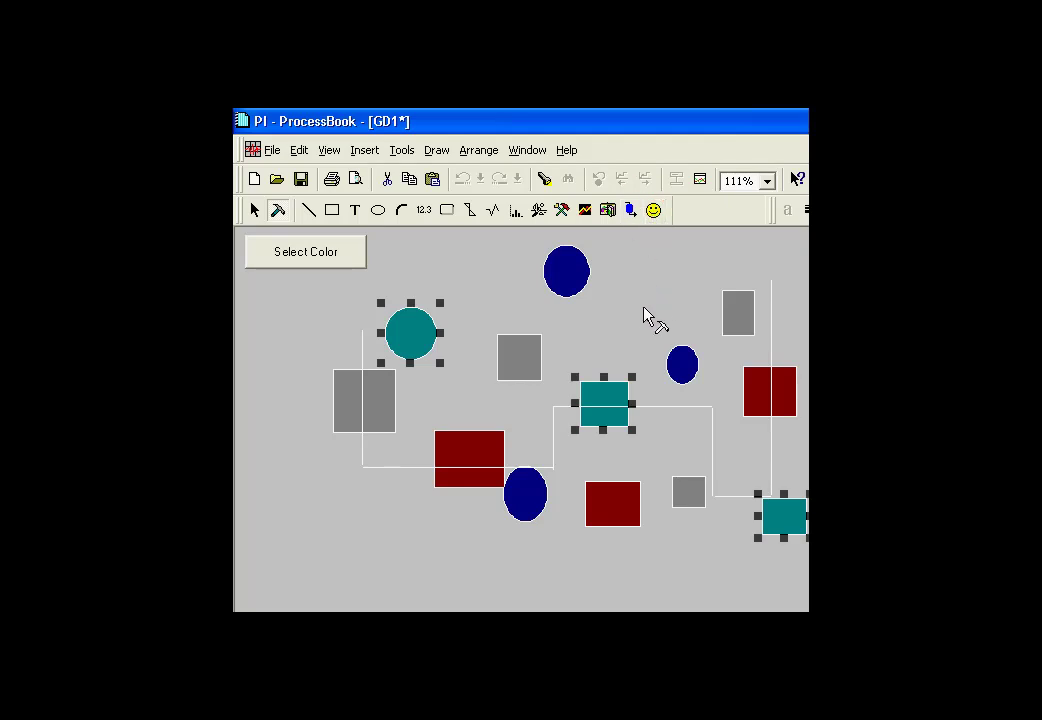